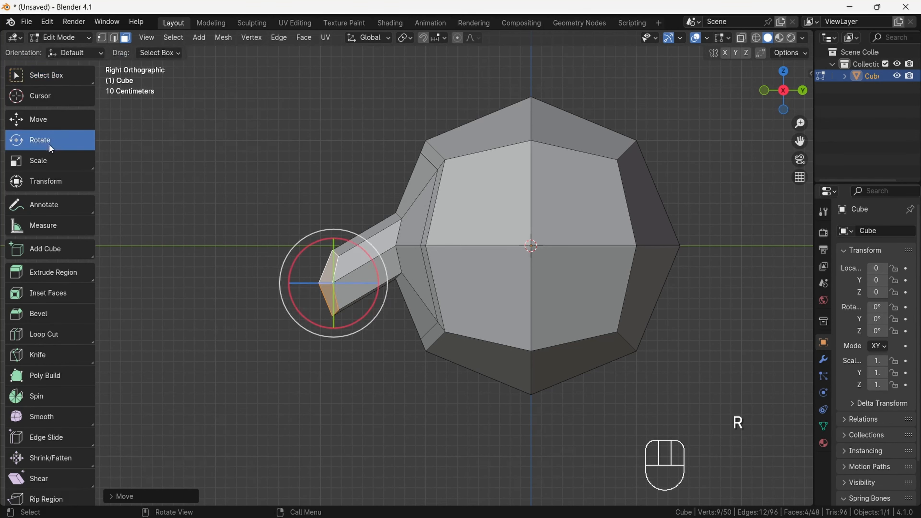
- Bend the owl's beak downward by resizing it and rotating its middle edge loop by about 12°
left_click(169, 119)
key("s")
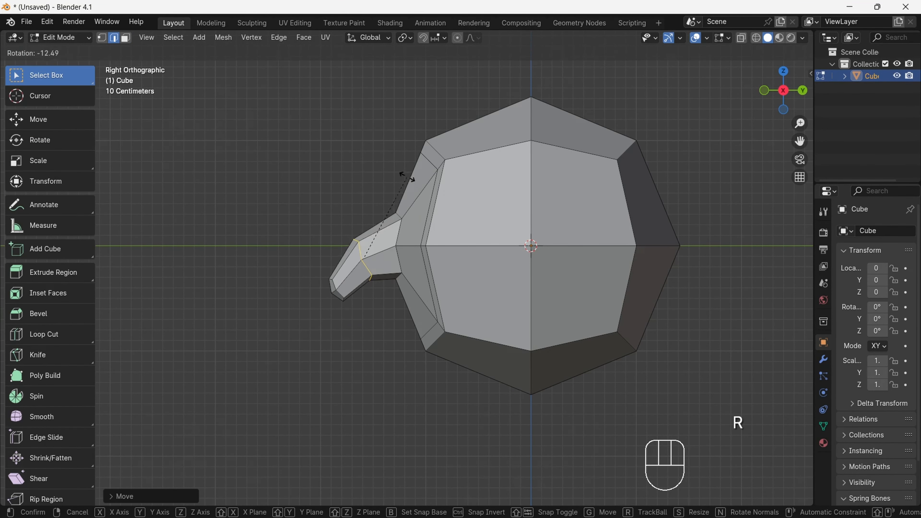
left_click_drag(783, 90, 780, 87)
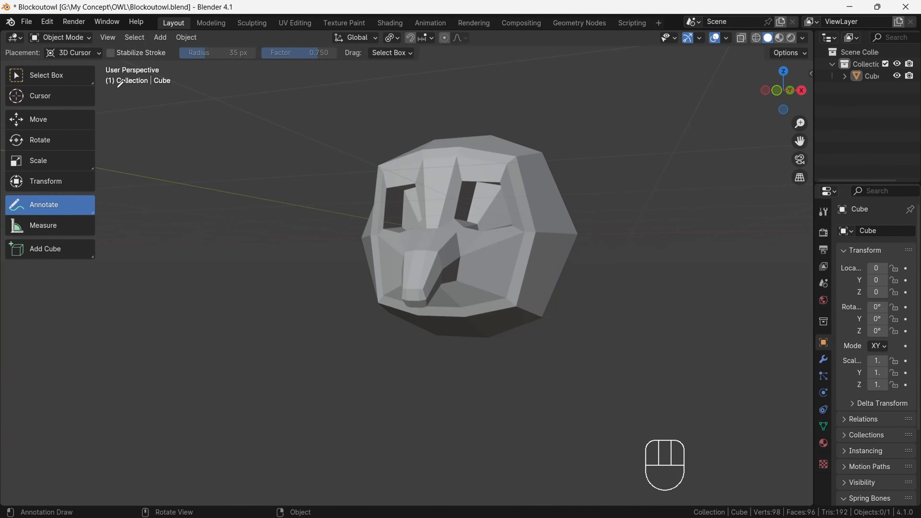
- Sketch the owl's body, tail, leg and foot profile below the head with annotation strokes in the right side view
key("KP_3")
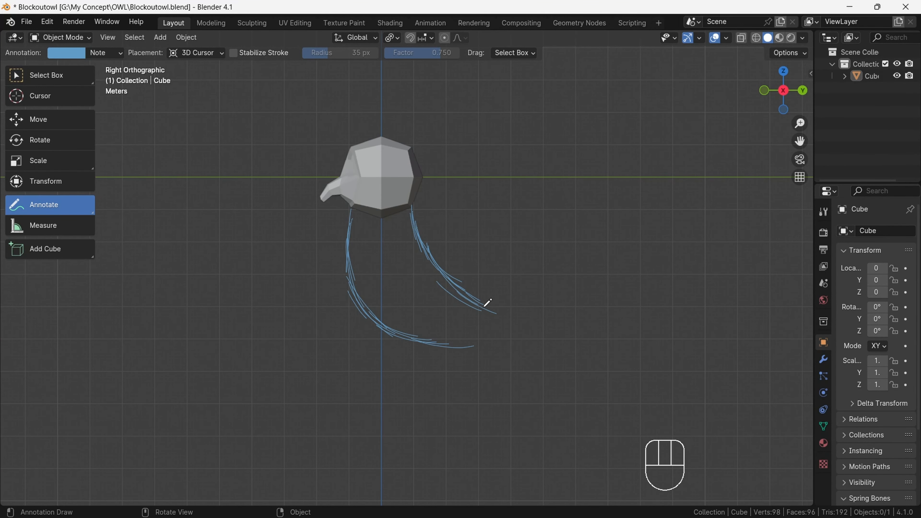
left_click_drag(478, 325, 509, 310)
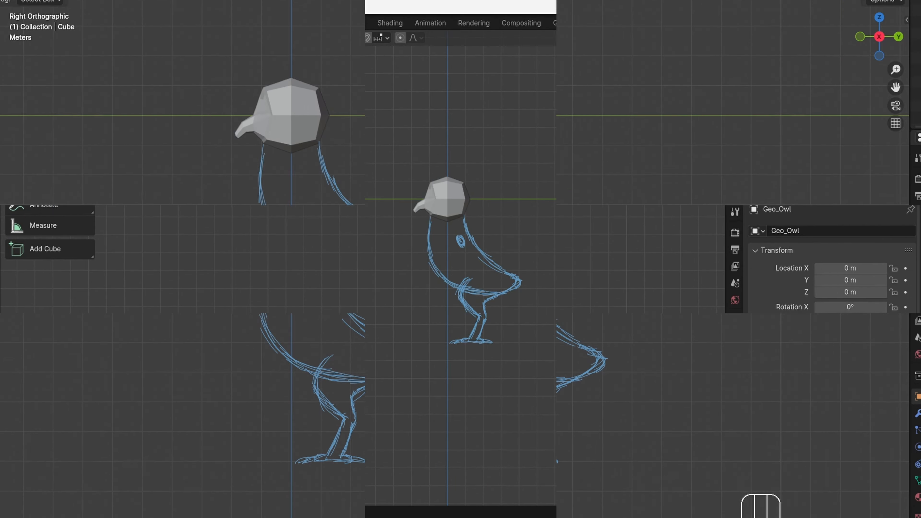
- Duplicate the owl head, place the copy at -10 m on Y, and put it in the Proportion collection
key("shift+d")
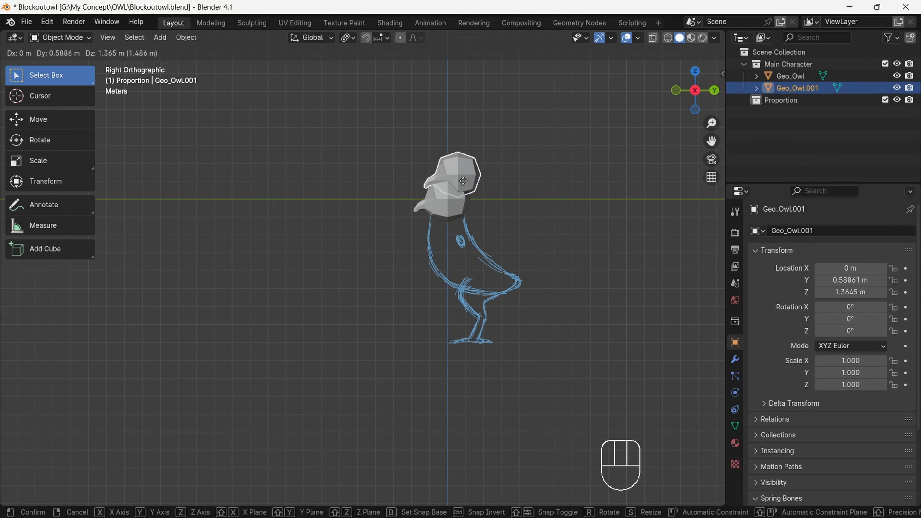
key("m")
left_click(284, 227)
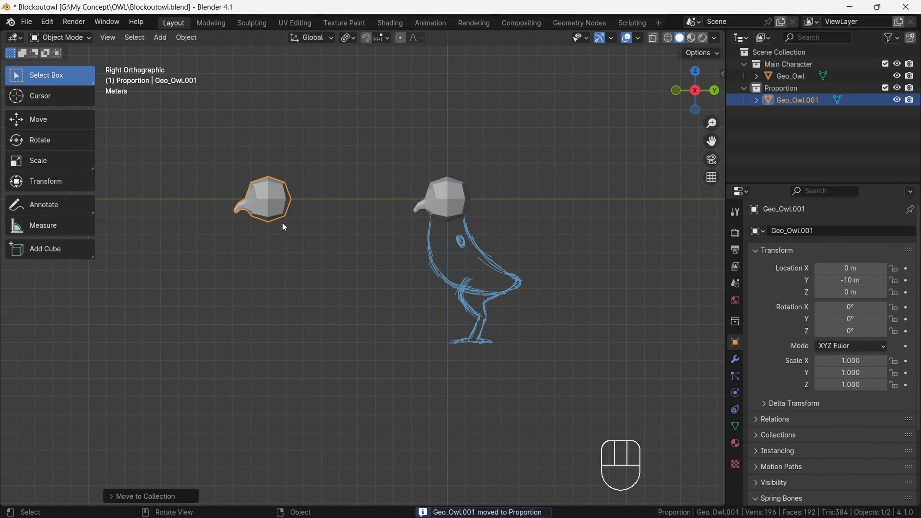
- Stack three more copies of the proportion head vertically below it, with the lowest at -7.4 m on Z
key("shift+d")
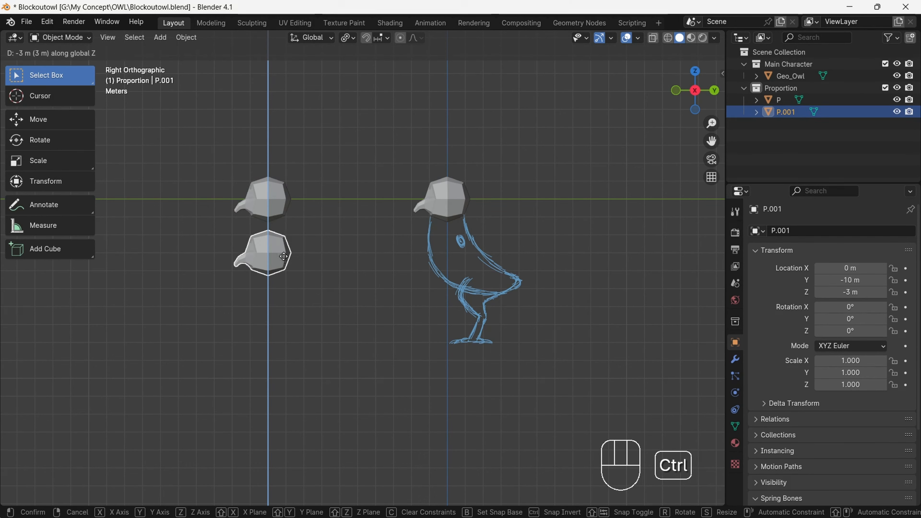
left_click(287, 254)
key("shift+d")
left_click(310, 292)
key("shift+d")
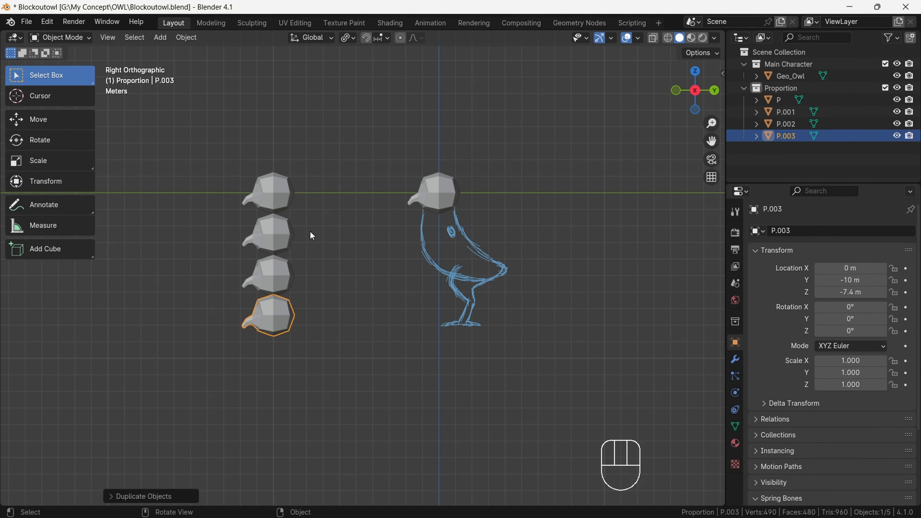
- Exclude the four proportion heads from rendering and hide the Proportion collection in the viewport
mouse_move(712, 124)
left_mouse_down()
mouse_move(711, 114)
mouse_move(716, 132)
left_mouse_up()
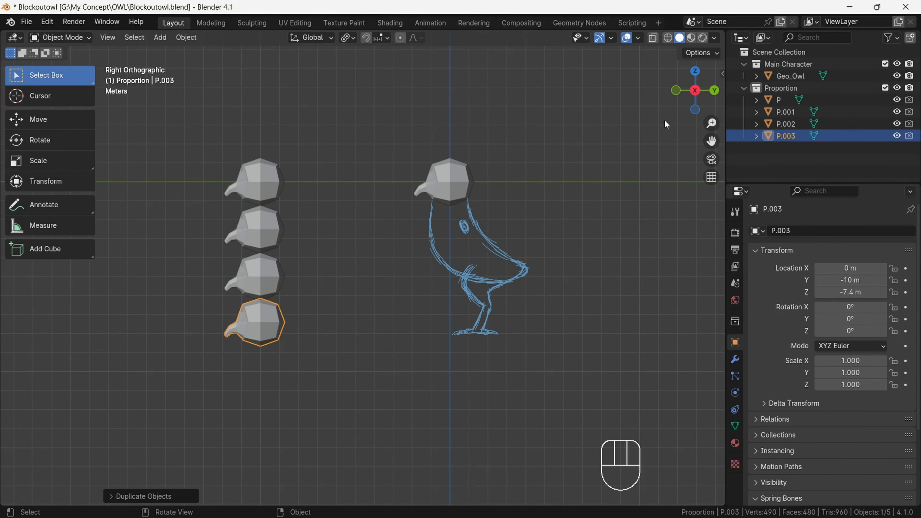
left_click_drag(711, 141, 719, 142)
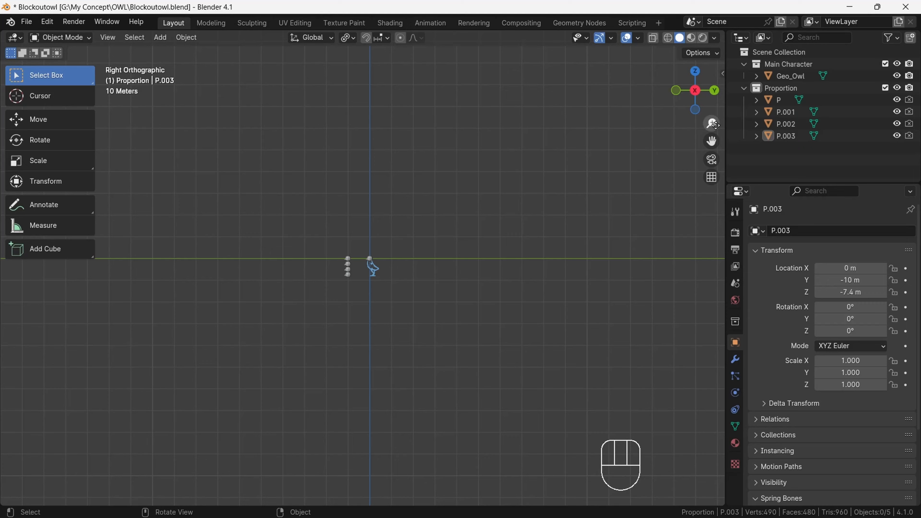
left_click(820, 86)
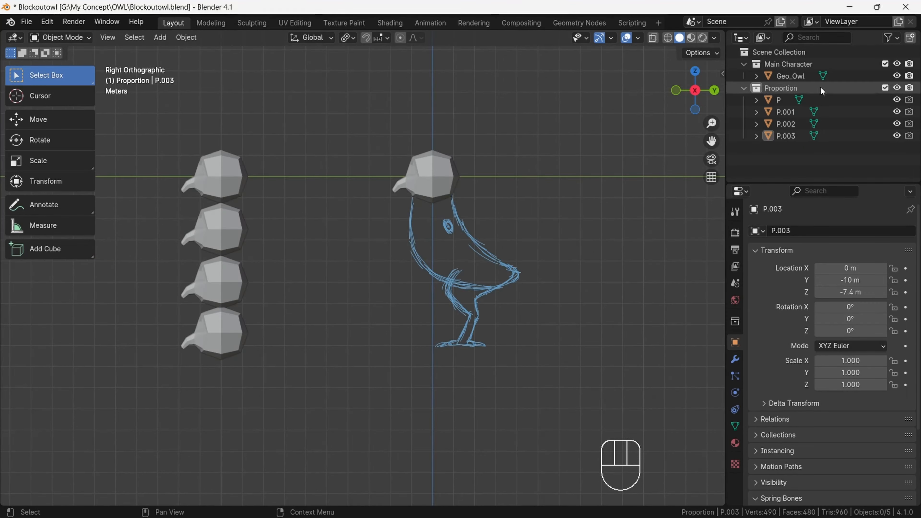
- Inset the six faces on the underside of the owl's head by about 0.1 m as the base of the neck
left_click(387, 197, "shift")
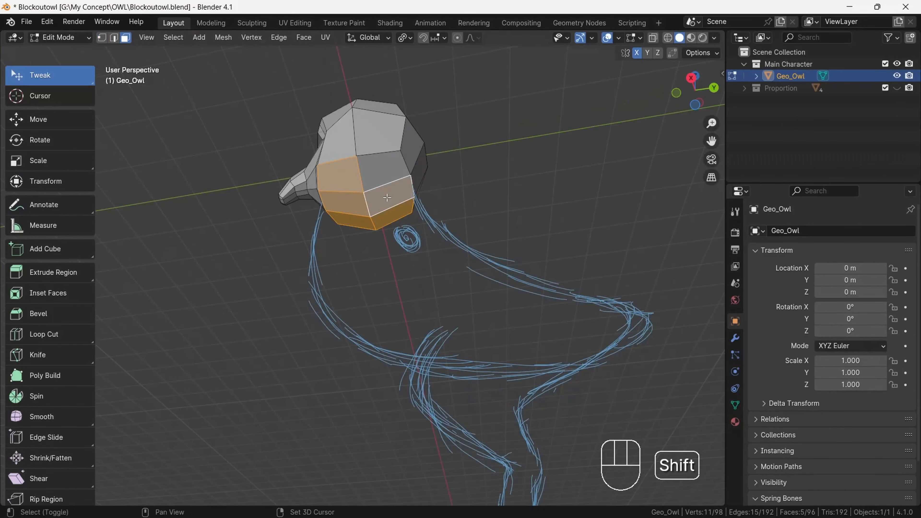
key("i")
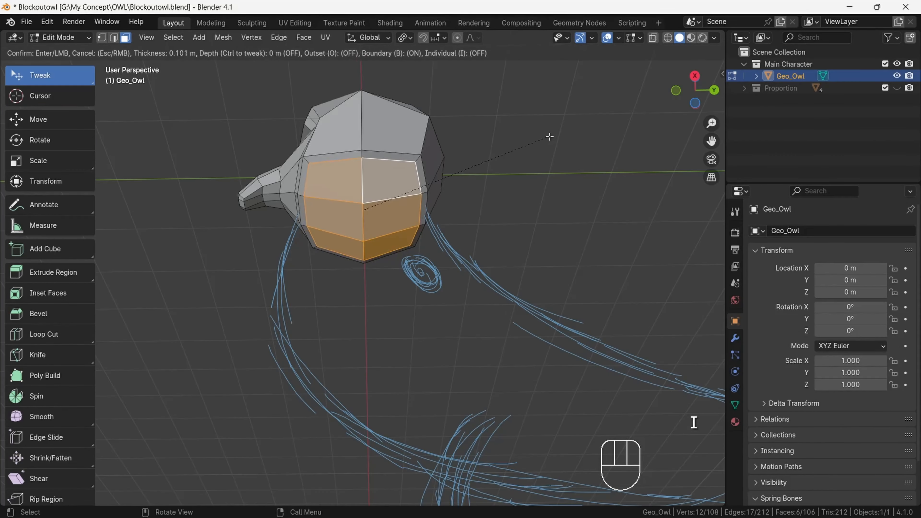
left_click(549, 136)
left_click(693, 86)
scroll(487, 168, "down", 4)
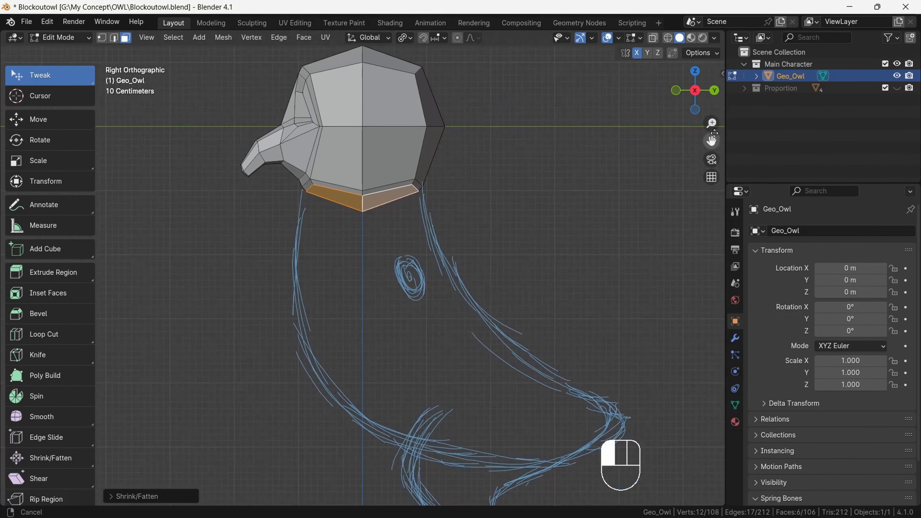
- Extrude the inset faces down into the neck and upper body, shaping each section to the sketched outline
key("e")
left_click(456, 228)
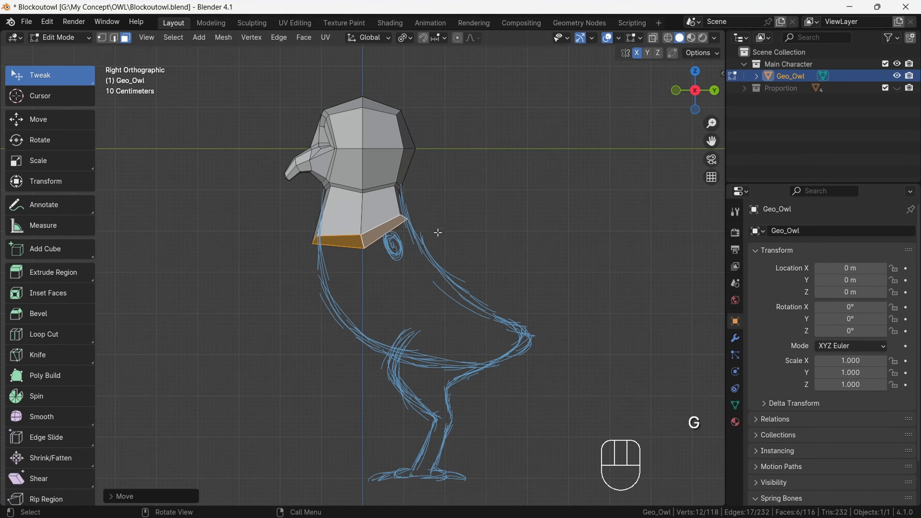
key("g")
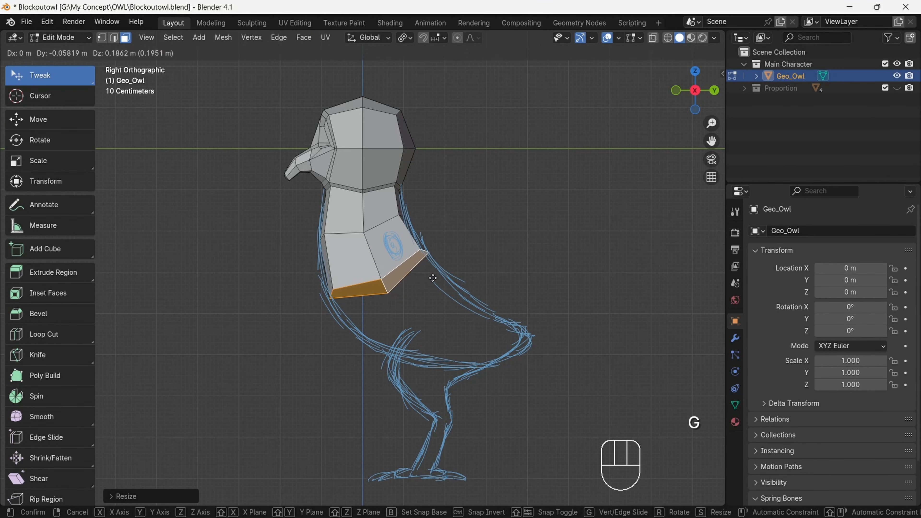
left_click(465, 268)
middle_click_drag(464, 267, 465, 291, "ctrl")
middle_click_drag(464, 291, 450, 268, "shift")
- Extrude the lower body section by section toward the tail, aligning each end with the sketch
key("e")
left_click(422, 311)
key("g")
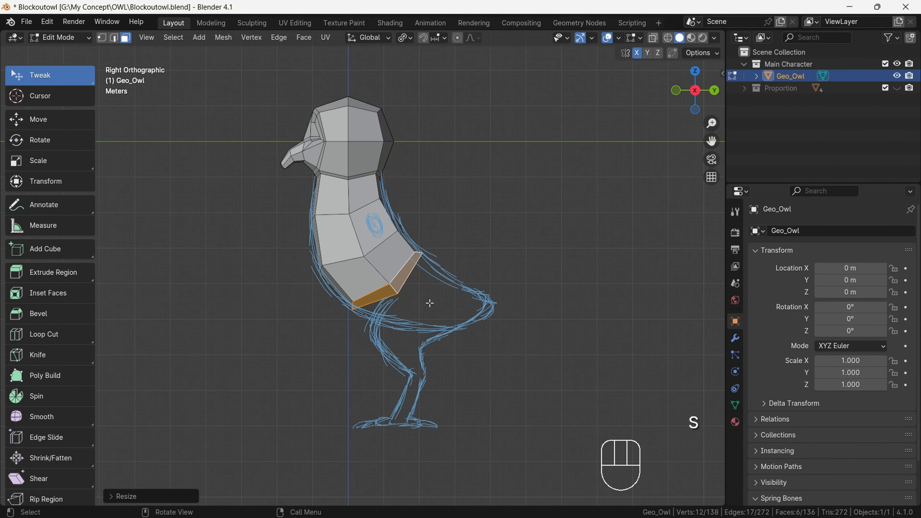
key("e")
key("g")
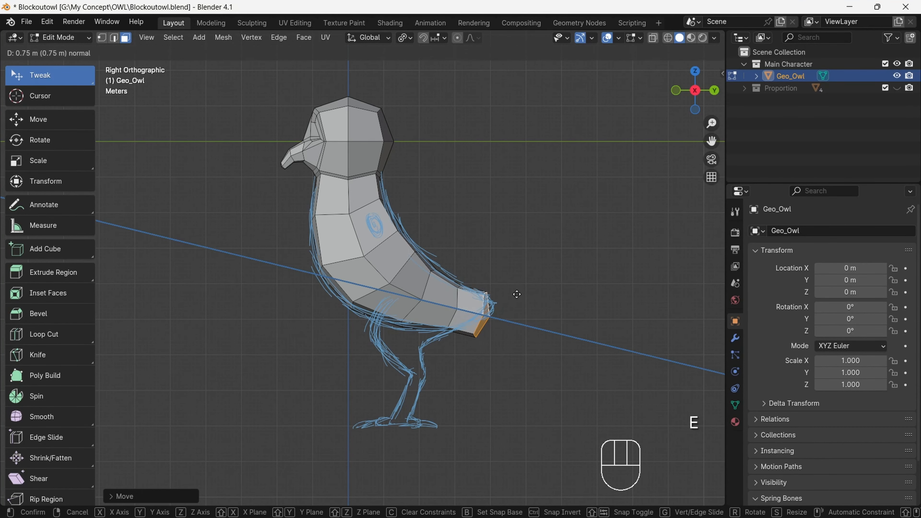
- Inset the four faces on the body's lower rear flank and push them outward as the base of the leg
left_click(607, 38)
left_click_drag(703, 97, 775, 94)
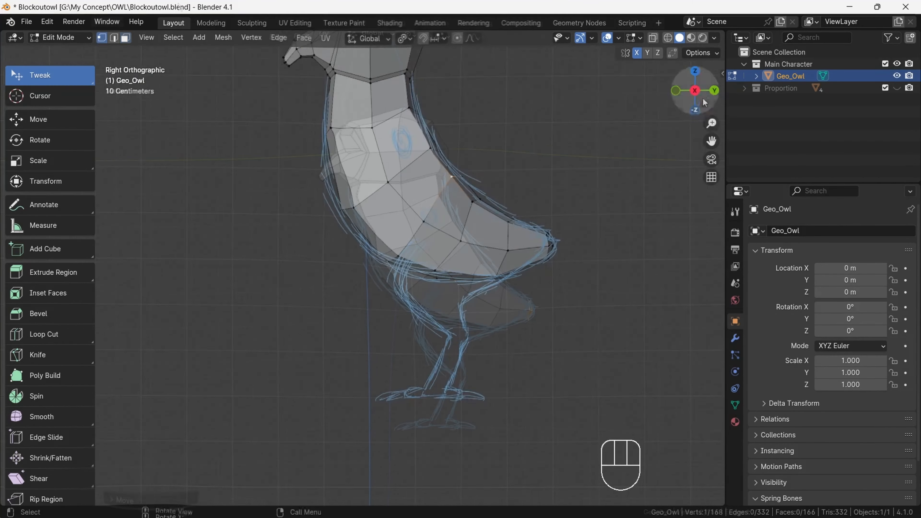
left_click(467, 206)
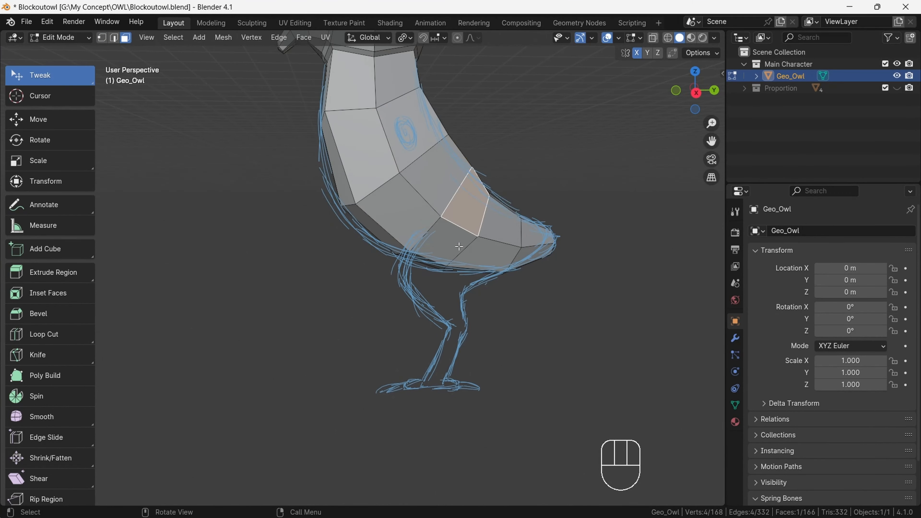
left_click(444, 247, "shift")
left_click(480, 257, "shift")
left_click(498, 227, "shift")
left_click(695, 93)
key("i")
key("alt+s")
left_click_drag(694, 94, 776, 36)
left_click(570, 227)
- Reposition the leg base's vertices and extrude its lower faces down into the thigh along the sketch
left_click(116, 38)
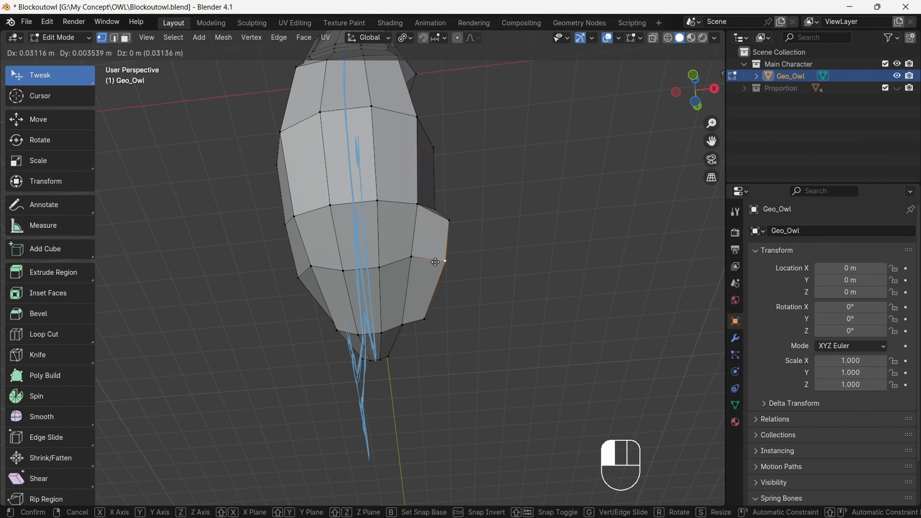
middle_click_drag(430, 283, 366, 326)
left_click(708, 83)
key("e")
left_click(547, 259)
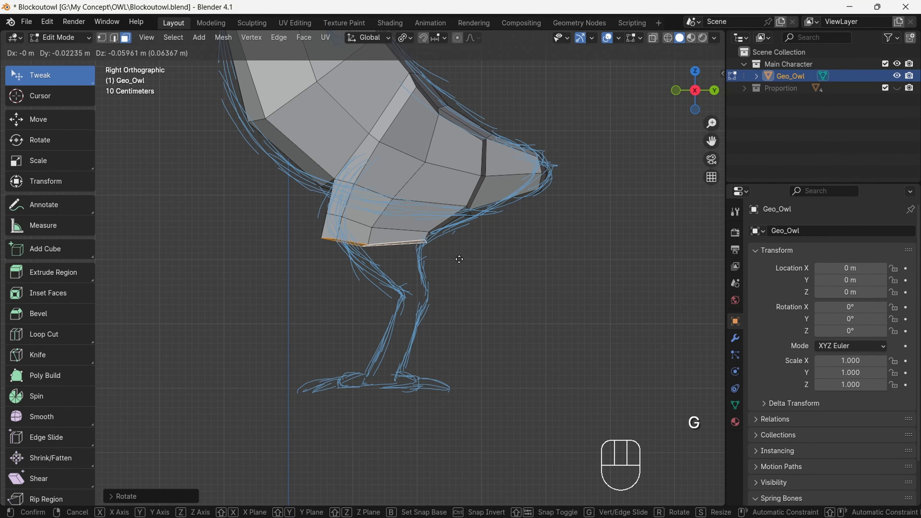
left_click(475, 272)
- Rotate the thigh's lower end faces in the side and front views to level them
left_click(676, 90)
left_click(714, 91)
middle_click_drag(440, 203, 412, 159, "ctrl")
key("shift+space")
key("r")
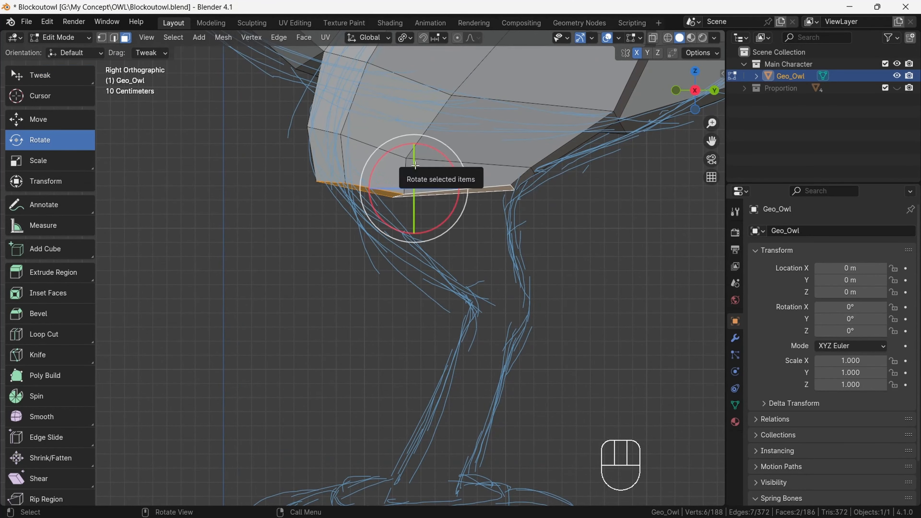
left_click_drag(414, 160, 443, 196, "ctrl+shift")
left_click_drag(443, 196, 443, 196, "ctrl+shift")
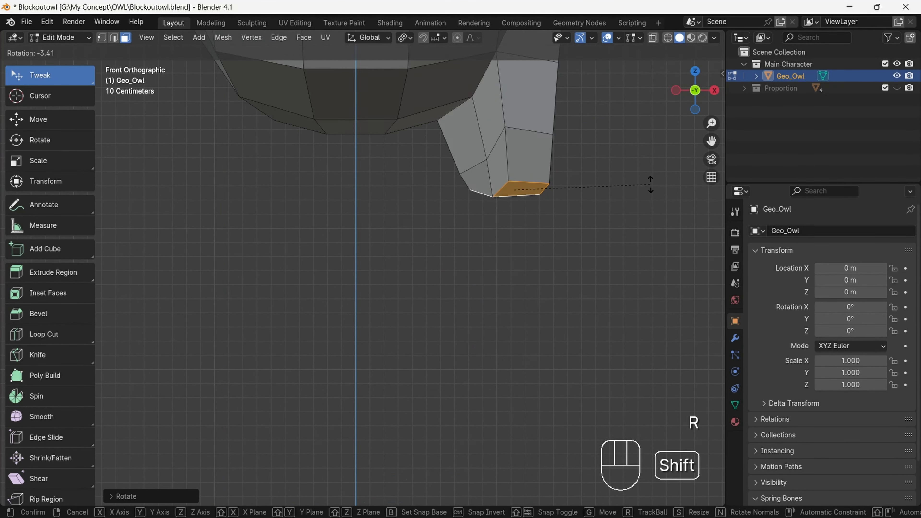
left_click(650, 184)
- Extrude the thigh's lower end down toward the knee, following the sketched leg
middle_click_drag(650, 184, 557, 184, "alt")
mouse_move(557, 184)
middle_mouse_down("ctrl")
mouse_move(557, 214)
mouse_move(551, 192)
middle_mouse_up("ctrl")
key("e")
left_click(440, 274)
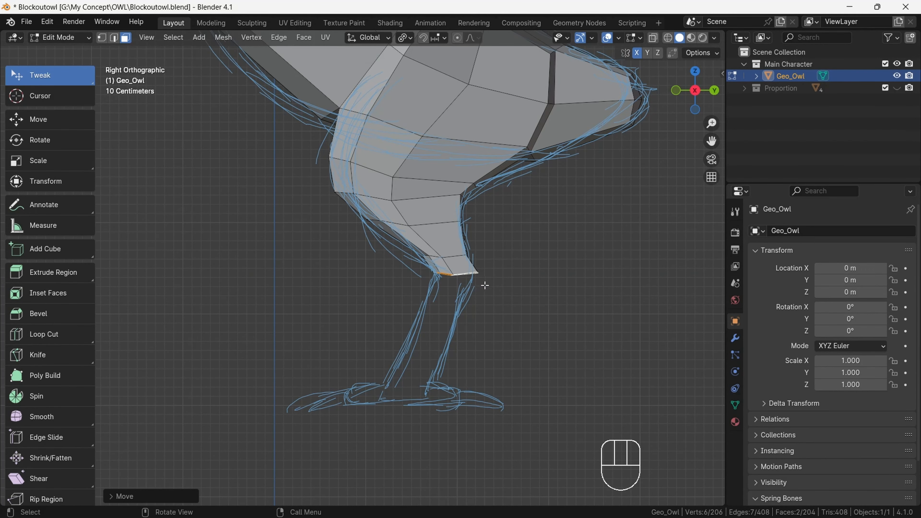
- Extrude the lower leg from the knee to the sketched ankle and reposition its end
key("e")
left_click(475, 384)
key("g")
left_click(446, 363)
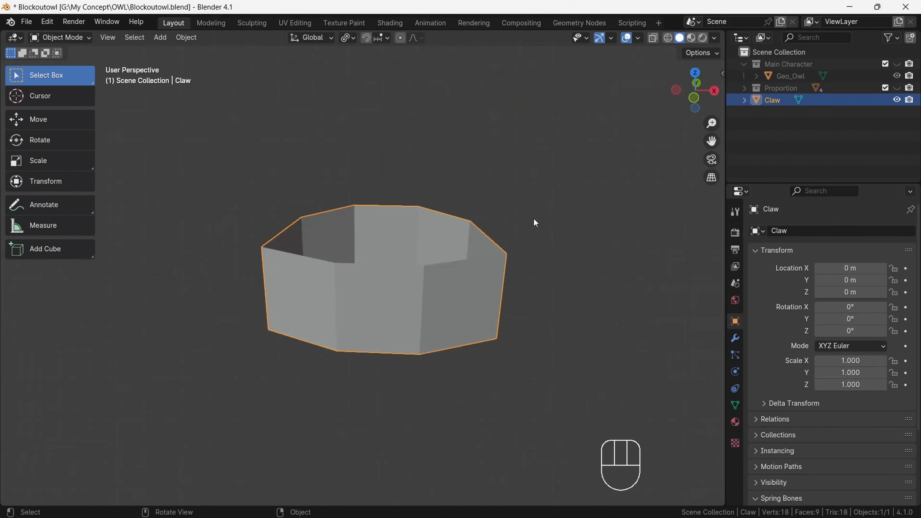
key("Tab")
key("ctrl+r")
left_click(326, 294)
left_click(320, 294)
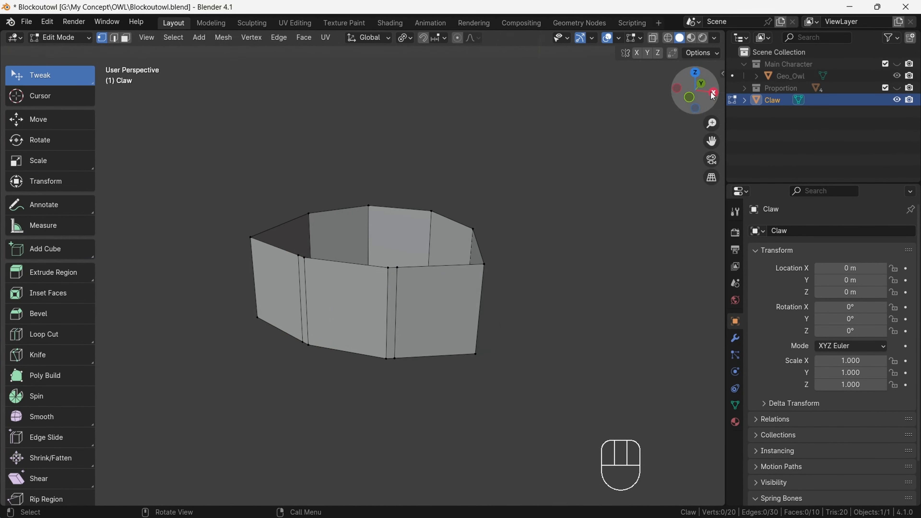
key("ctrl+z")
key("ctrl+z")
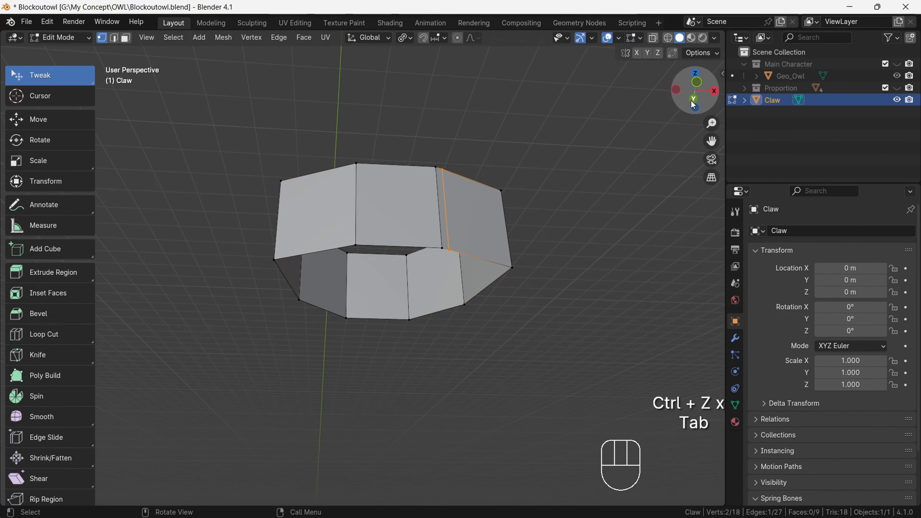
- Fill the open underside of the Claw ring with faces
left_click_drag(713, 97, 702, 221)
key("f")
key("f")
key("f")
- Add a loop cut across the Claw mesh close to the corner of its front face
key("ctrl+r")
left_click(417, 198)
left_click(406, 189)
left_click(653, 80)
- Select the Claw ring's front face and push it outward as the first toe base
left_click(126, 37)
left_click(369, 315)
middle_click_drag(469, 265, 457, 253)
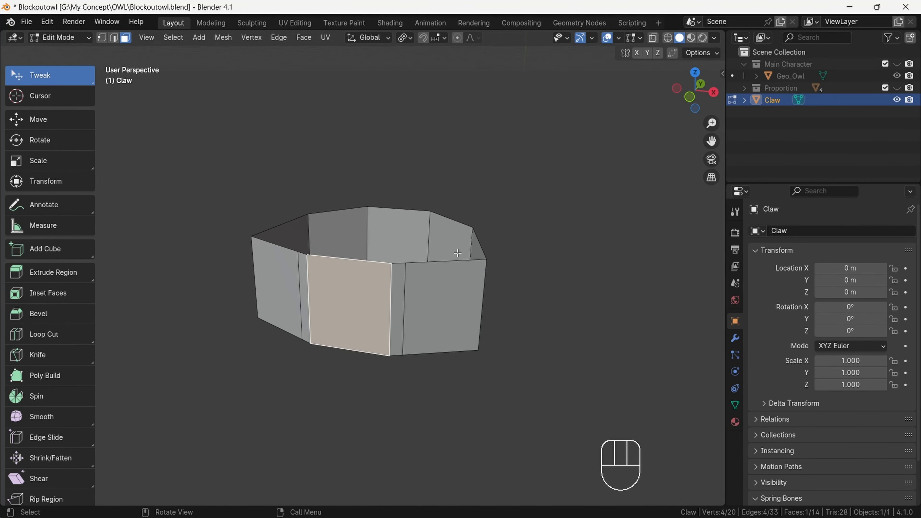
left_click(473, 243)
left_click_drag(695, 90, 559, 241)
key("alt+s")
left_click(482, 254)
- Inset a neighbouring side face of the Claw ring and push it outward as another toe base
left_click(460, 296)
key("i")
left_click(619, 222)
key("alt+s")
key("alt+s")
left_click(625, 166)
- Inset one more face of the Claw ring and offset it along its normal as a further toe base
left_click(391, 278)
key("i")
key("alt+s")
left_click_drag(696, 90, 885, 123)
left_click(436, 339)
- Extrude the front toe base outward by 0.26 m in the right side view
left_click(712, 87)
middle_click_drag(413, 296, 498, 296, "shift")
scroll(498, 296, "up", 2)
key("e")
left_click(393, 296)
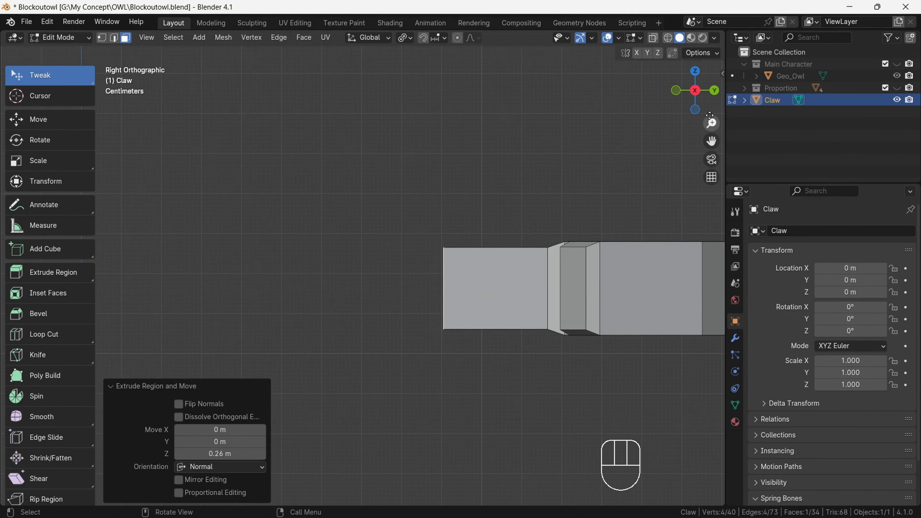
- Show the annotation sketch again as a guide for the toe
left_click(43, 204)
left_click(102, 53)
mouse_move(709, 115)
left_mouse_down()
mouse_move(712, 204)
mouse_move(711, 47)
left_mouse_up()
left_click(161, 94)
left_click(40, 75)
- Shift the toe's end face along Y by about 0.034 m and extrude a second toe segment from it
key("g")
key("y")
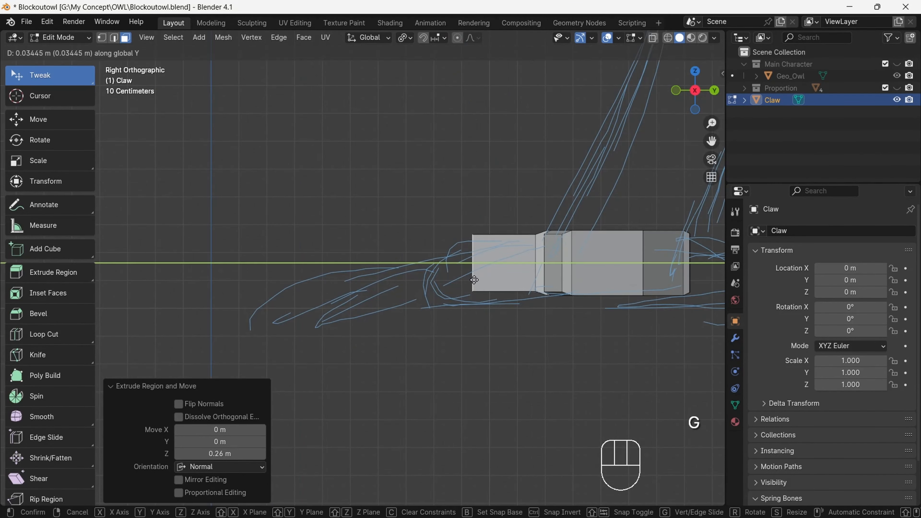
left_click(474, 280)
key("e")
left_click(420, 272)
- Hide the annotation sketch and return to mesh editing
left_click_drag(705, 114, 60, 287)
left_click(63, 207)
left_click(103, 53)
left_click(161, 95)
left_click(39, 75)
- Inset the outer toe segment's top face by 0.01489 m and raise it about 0.09 m
key("i")
left_click(554, 257)
key("alt+s")
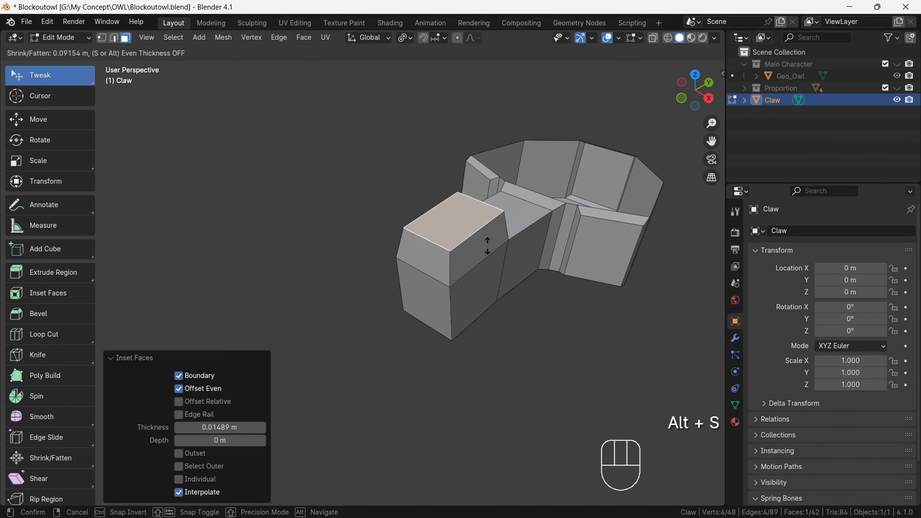
left_click(487, 236)
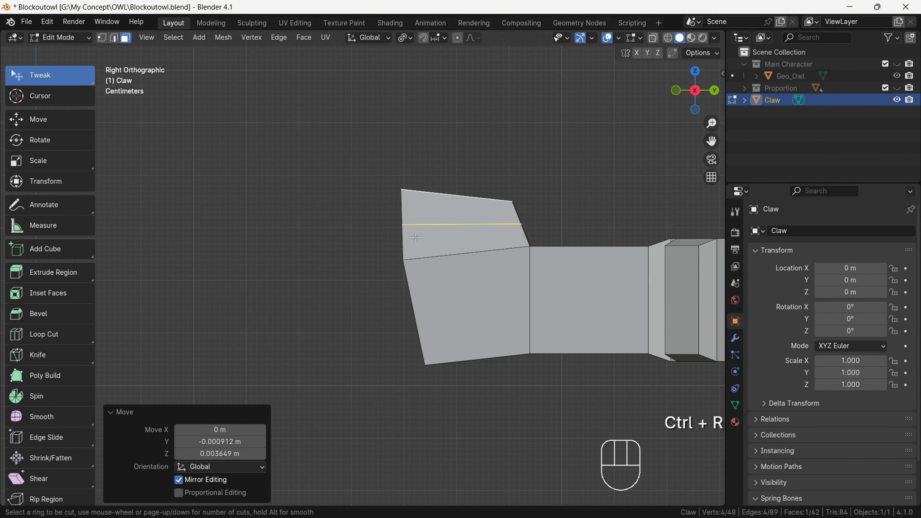
- Add a loop cut near the base of the raised toe block and inset its front face by 0.0116 m
left_click(416, 238)
left_click(415, 254)
middle_click_drag(416, 254, 490, 265)
left_click(126, 38)
left_click(444, 214)
key("i")
left_click(467, 219)
- Extrude the inset front face into a tapered, downward-pointing nail and rotate its tip by 7.95°
left_click(704, 97)
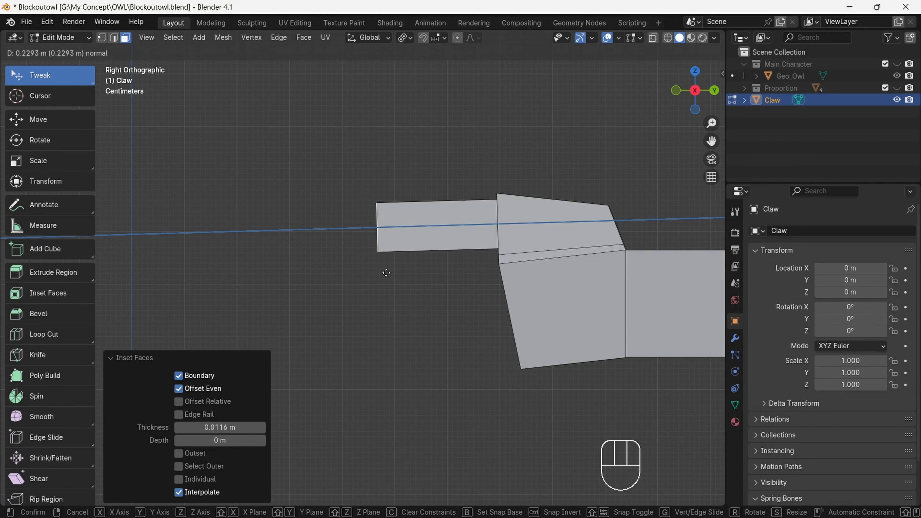
left_click(450, 251)
left_click(478, 284)
key("r")
left_click(472, 265)
key("r")
left_click(457, 257)
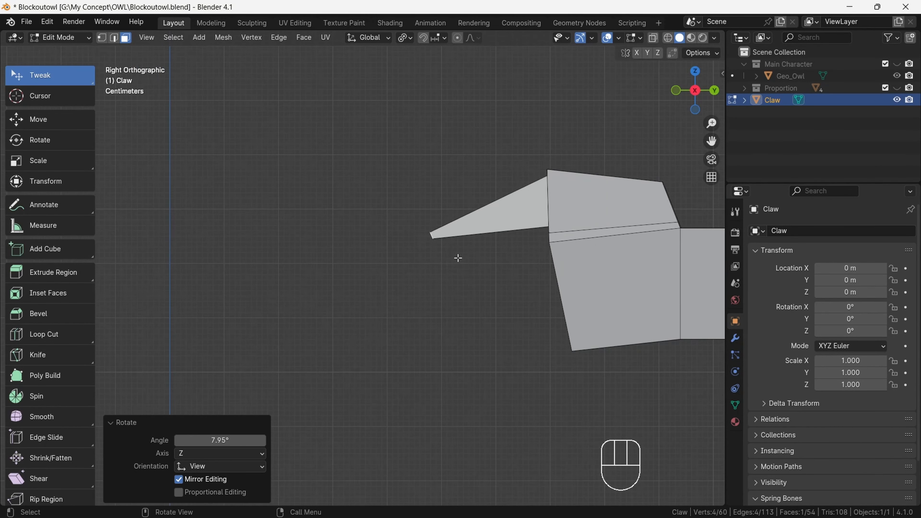
- Pull the nail's tip down, then cut a loop across its middle, rotate it -21.9° and reposition it to bend the nail
key("g")
left_click(364, 368)
key("r")
key("ctrl+r")
left_click(453, 268)
key("r")
left_click(450, 241)
key("g")
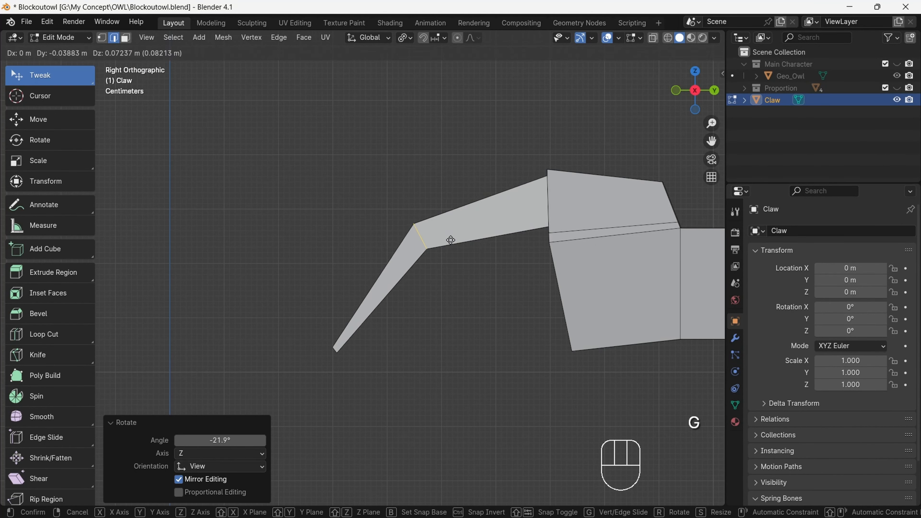
left_click(555, 295)
- Add loop cuts near the nail's base and tip, scaling the base loop by 1.216 and rotating the tip loop to round the curve
key("s")
left_click_drag(695, 90, 760, 103)
left_click(704, 92)
key("ctrl+r")
left_click(484, 226)
key("s")
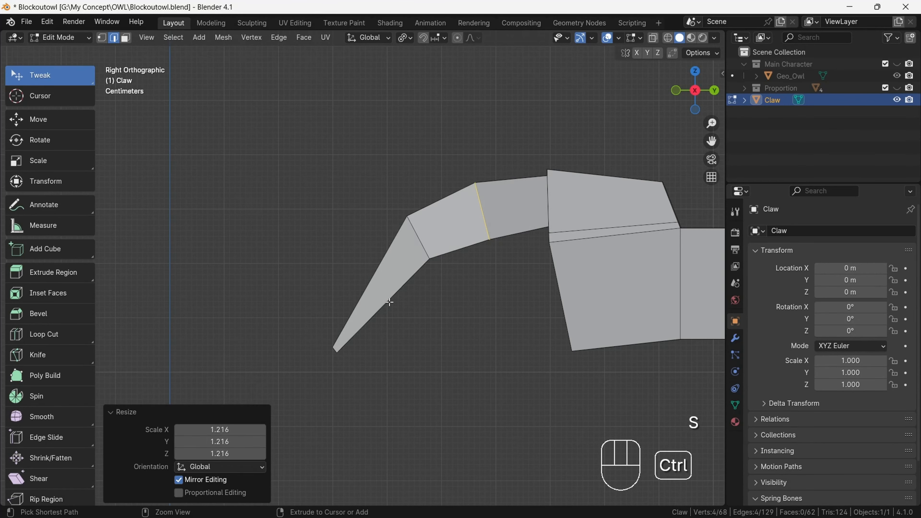
key("ctrl+r")
key("r")
- Select all faces of the front toe together with its curved nail
middle_click_drag(448, 255, 326, 276)
left_click(268, 359)
key("3")
middle_click_drag(268, 360, 604, 146)
key("ctrl+KP_Add")
key("ctrl+KP_Add")
key("ctrl+KP_Add")
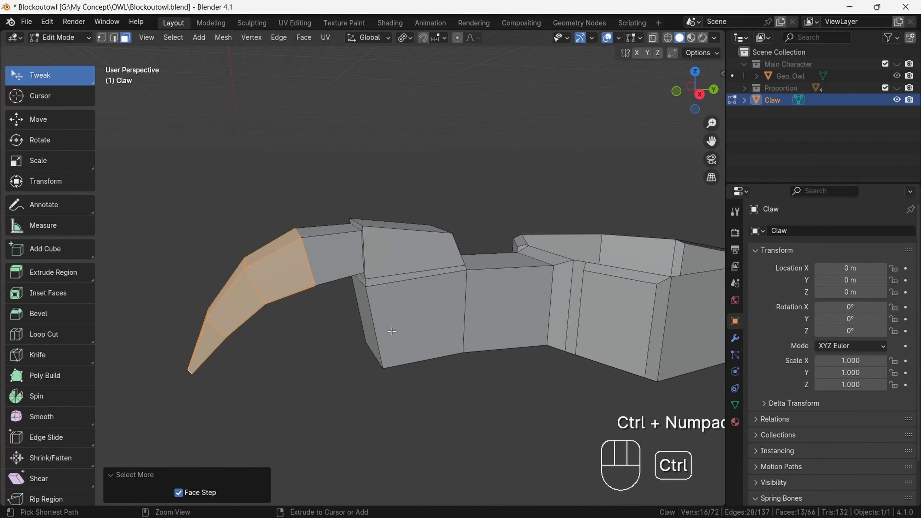
- Duplicate the selected toe in top view, place the copy beside it angled outward, and scale it by 0.881
key("KP_7")
key("shift+d")
left_click(581, 346)
key("r")
left_click(587, 304)
key("g")
left_click(672, 368)
key("s")
left_click(485, 335)
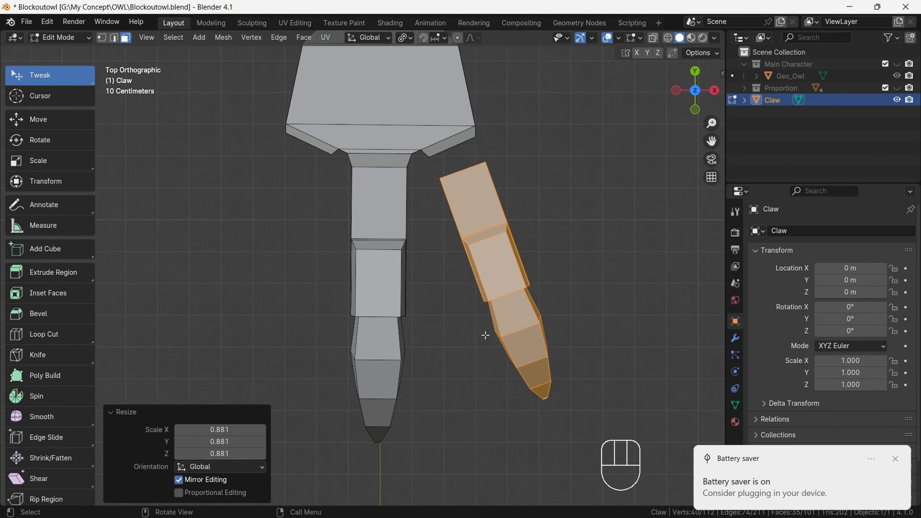
- Sketch guide arcs around the toe tips and refine the side toe's size, position and angle against them
scroll(485, 335, "down", 3)
left_click(21, 204)
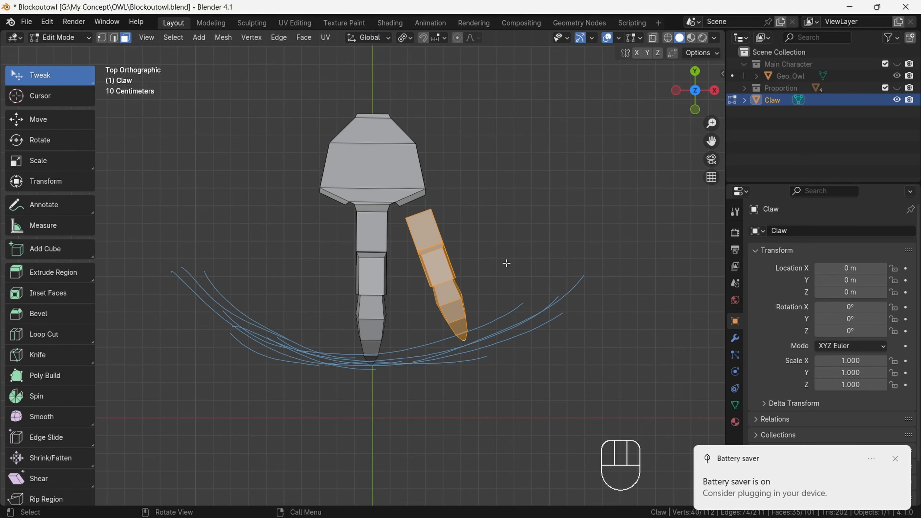
scroll(507, 263, "up", 3)
key("s")
left_click(567, 308)
key("g")
left_click(580, 291)
key("r")
double_click(586, 276)
key("ctrl+z")
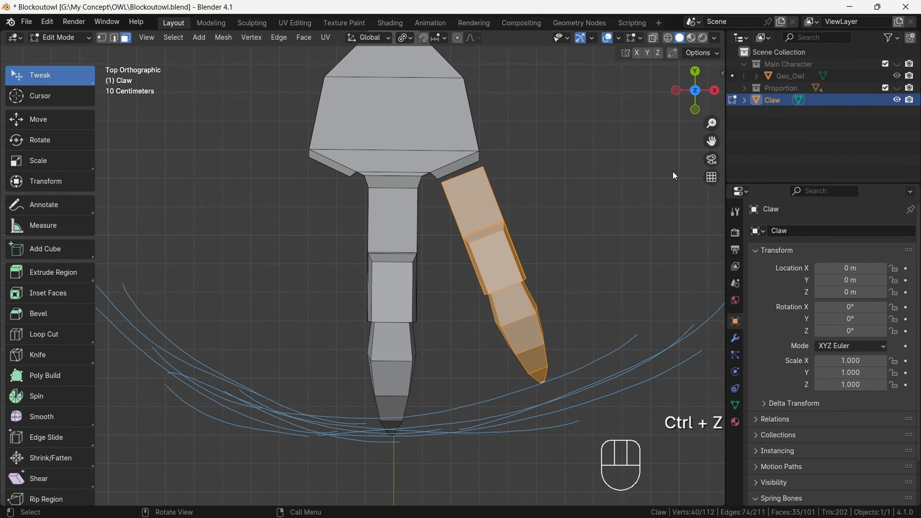
- Duplicate the side toe again, then rotate and position the copy as a further toe of the foot
key("shift+d")
left_click(526, 198)
key("r")
left_click(526, 322)
key("g")
left_click(499, 304)
key("r")
left_click(504, 308)
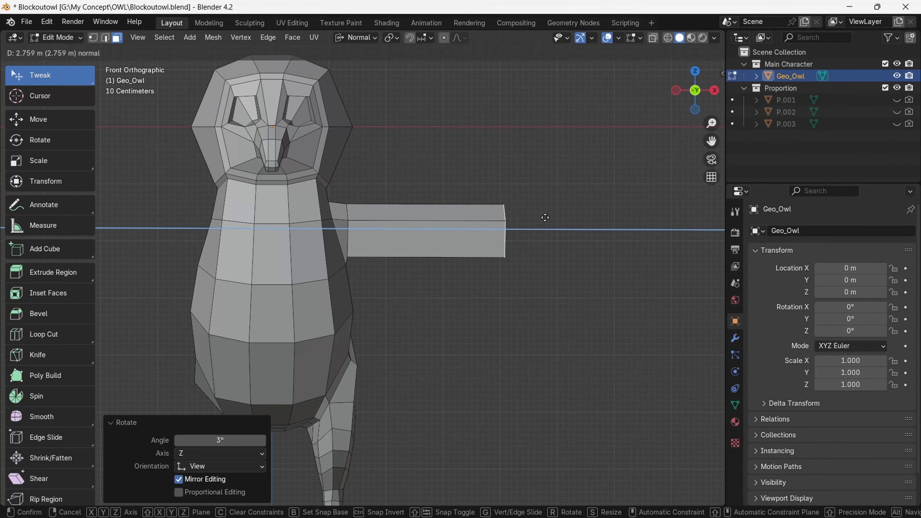
- Switch to Global orientation and extrude the body's shoulder face outward 2.774 m along X as the wing
left_click(545, 214)
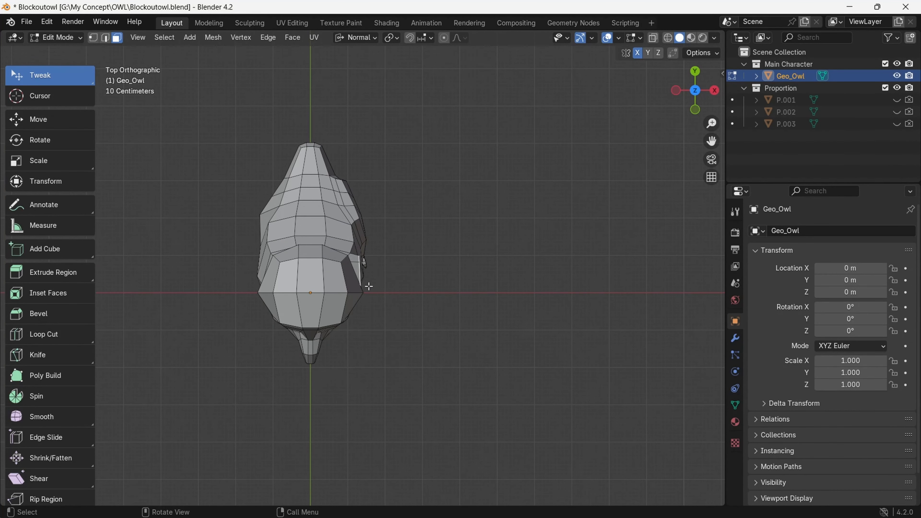
key("e")
key("y")
key("z")
right_click(393, 276)
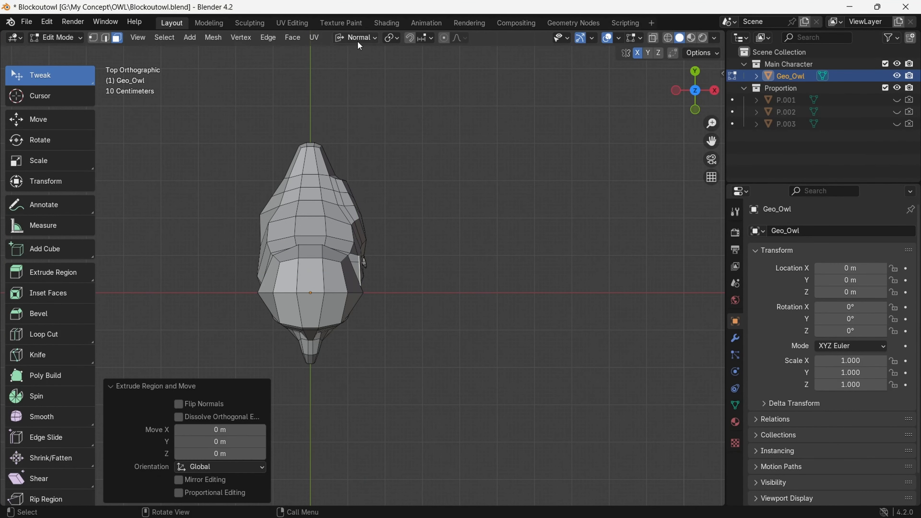
left_click(500, 300)
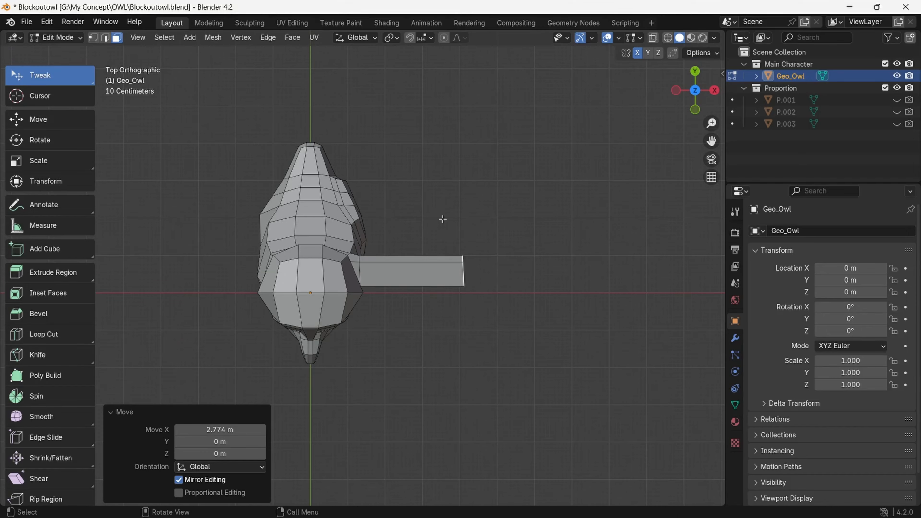
- Scale the wing's end face down in front view to taper the wing
middle_click_drag(442, 218, 583, 114)
key("KP_1")
key("s")
left_click(521, 187)
- Add a loop cut around the middle of the wing and slide it by a factor of 0.046
scroll(429, 226, "up", 3)
key("ctrl+r")
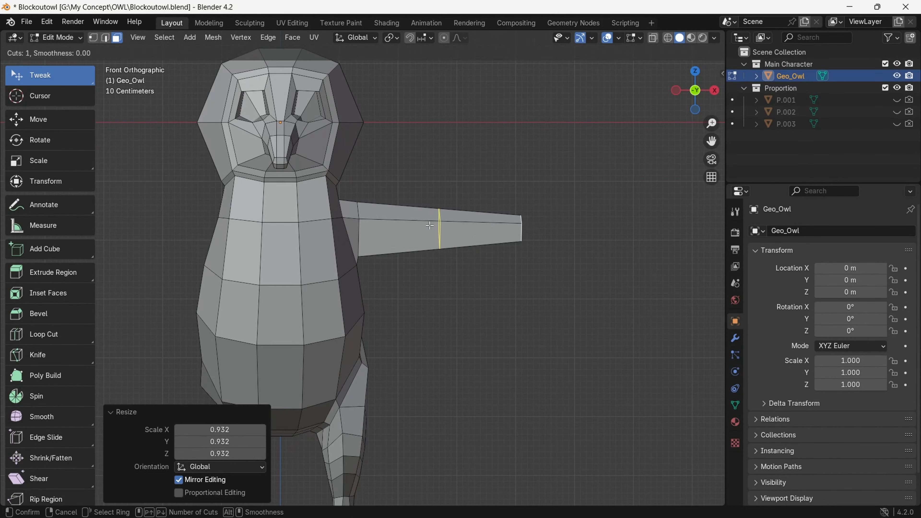
left_click(416, 241)
middle_click_drag(667, 126, 508, 116)
key("KP_1")
key("g")
key("g")
left_click(459, 237)
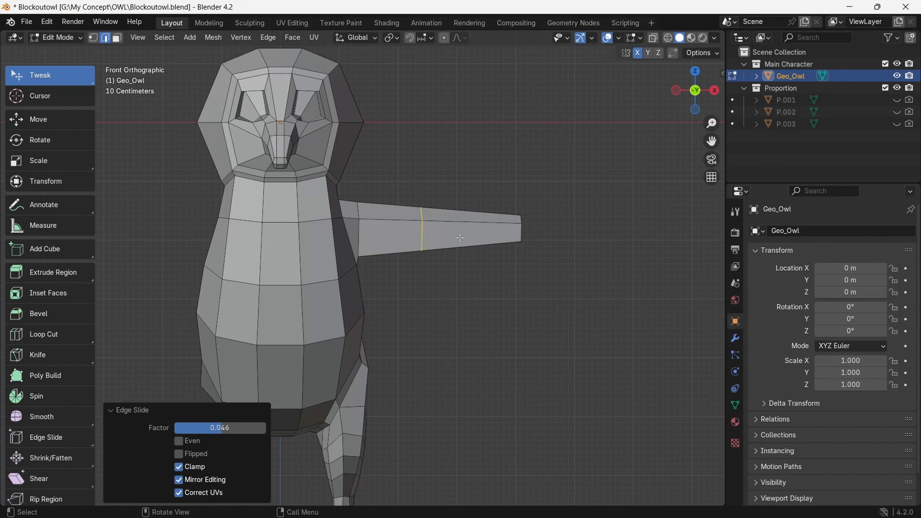
- Bevel the wing's middle loop into several loops and add another loop cut on the outer half
key("ctrl+b")
left_click(477, 240)
key("ctrl+r")
left_click(476, 240)
- Move the wing's middle loop to form an elbow and rotate its neighbouring loops, the outer one by -1.93°
middle_click_drag(668, 145, 431, 145)
left_click(430, 247, "alt")
scroll(454, 241, "up", 1)
key("o")
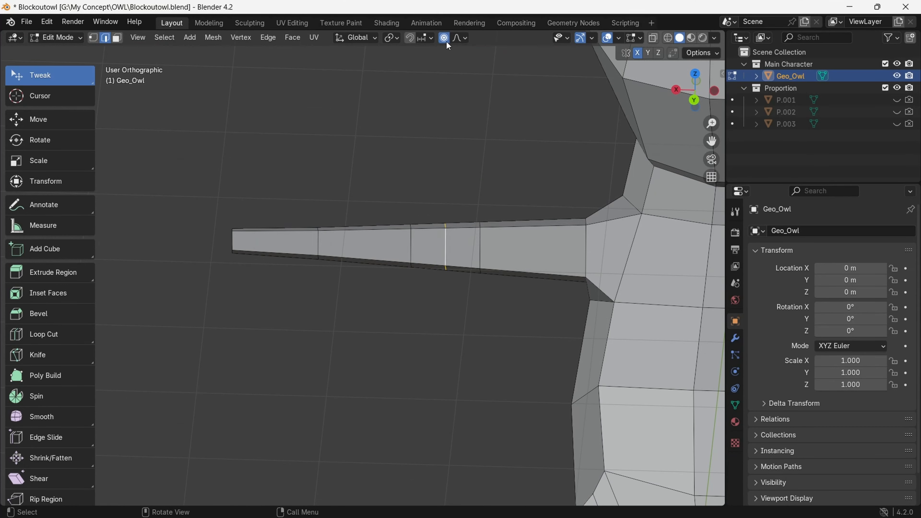
left_click_drag(447, 205, 446, 209)
left_click(483, 212, "alt")
key("r")
left_click(522, 175)
left_click(411, 211, "alt")
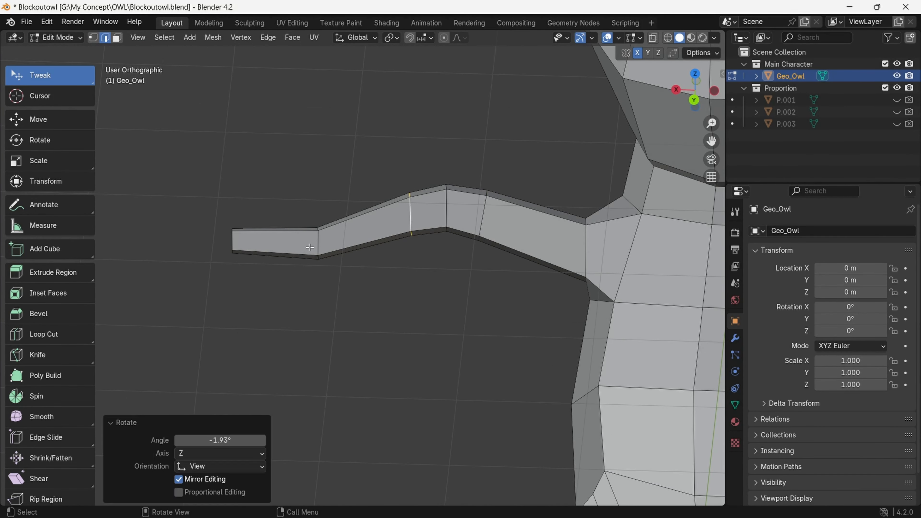
- Rotate the edge loop near the wing's tip, then select the wing's end face
left_click(318, 241, "alt")
key("r")
middle_click_drag(425, 181, 500, 140)
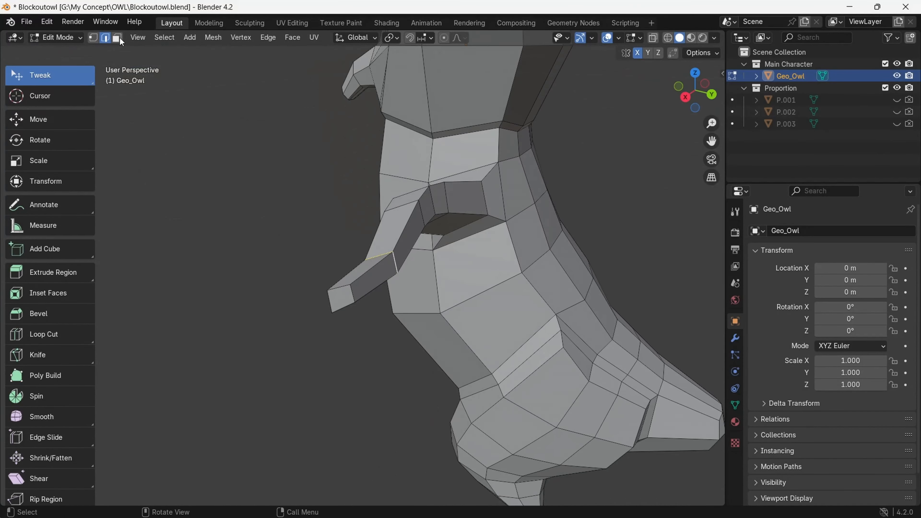
left_click(404, 213)
middle_click_drag(694, 84, 833, 85)
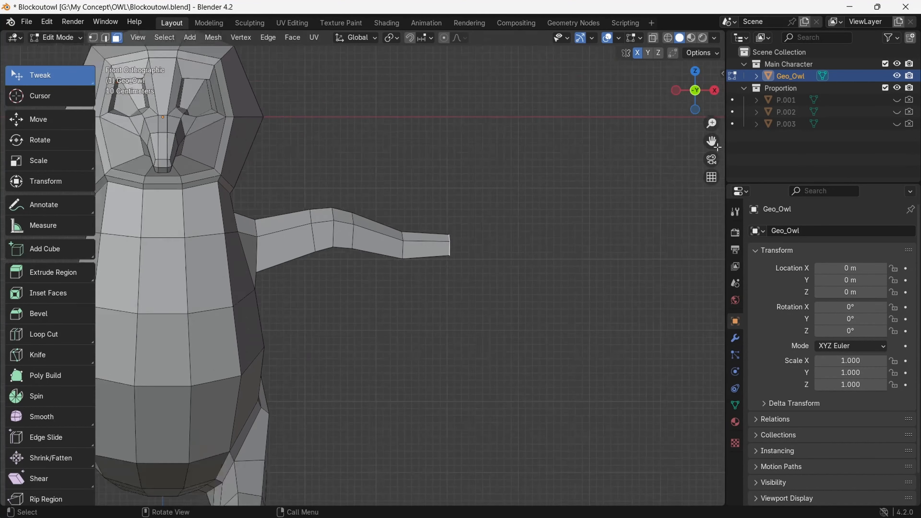
- Soften the wing's elbow bend by moving an edge loop with proportional editing enabled
middle_click_drag(338, 232, 482, 250, "shift")
scroll(482, 251, "up", 1)
left_click(482, 251)
left_click(443, 37)
key("g")
left_click(571, 199)
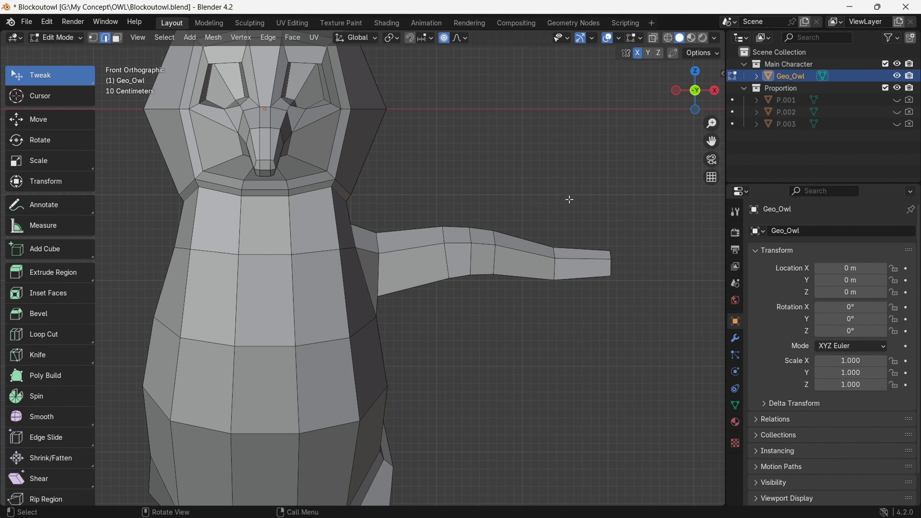
- Delete the half of the owl without a wing and add a Mirror modifier to rebuild it
middle_click_drag(572, 199, 472, 218)
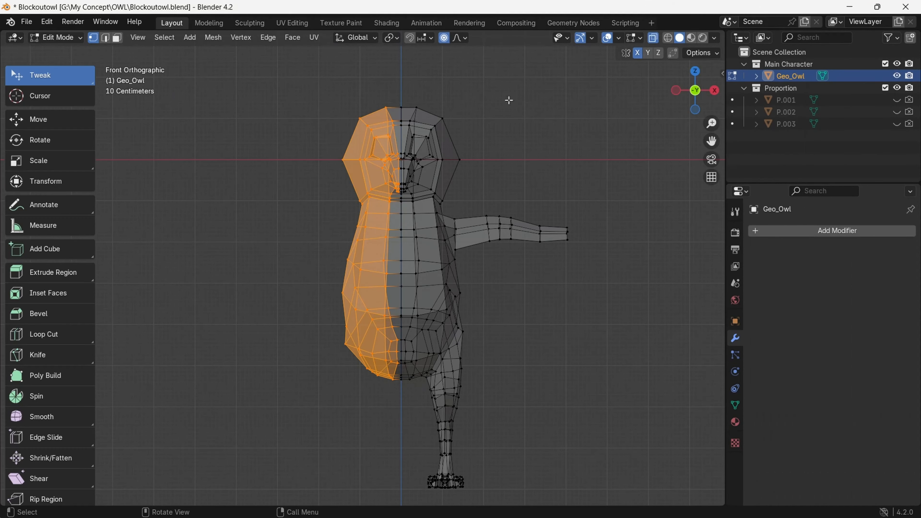
middle_click_drag(508, 97, 677, 104)
left_click(676, 104)
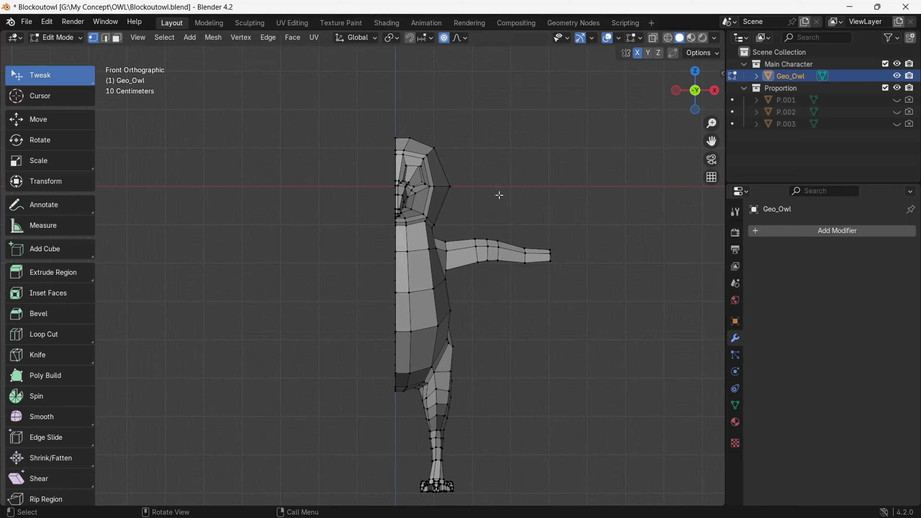
left_click(787, 229)
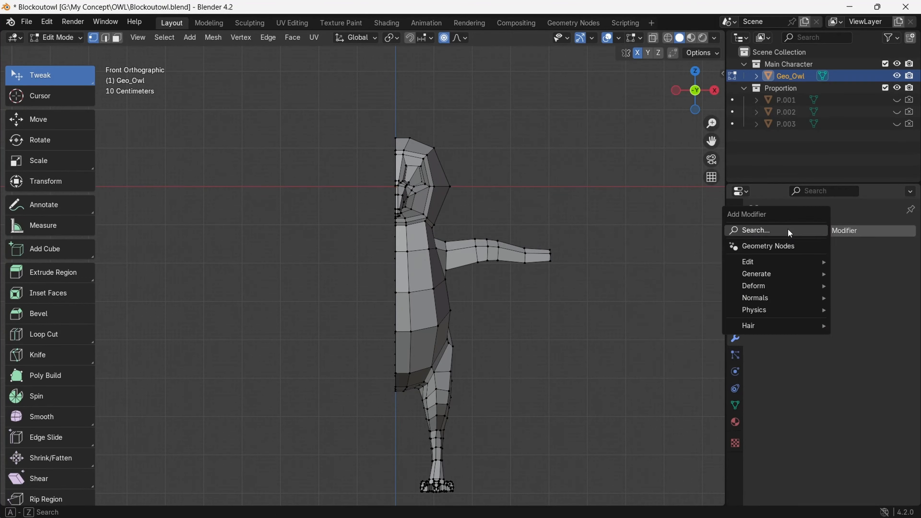
type("mi")
key("Return")
- Dissolve the diagonal edge on the face beside the beak's upper base
left_click_drag(712, 139, 712, 218)
scroll(410, 254, "up", 5)
left_click_drag(695, 90, 664, 95)
scroll(413, 233, "up", 2)
left_click(105, 37)
left_click(380, 259)
key("x")
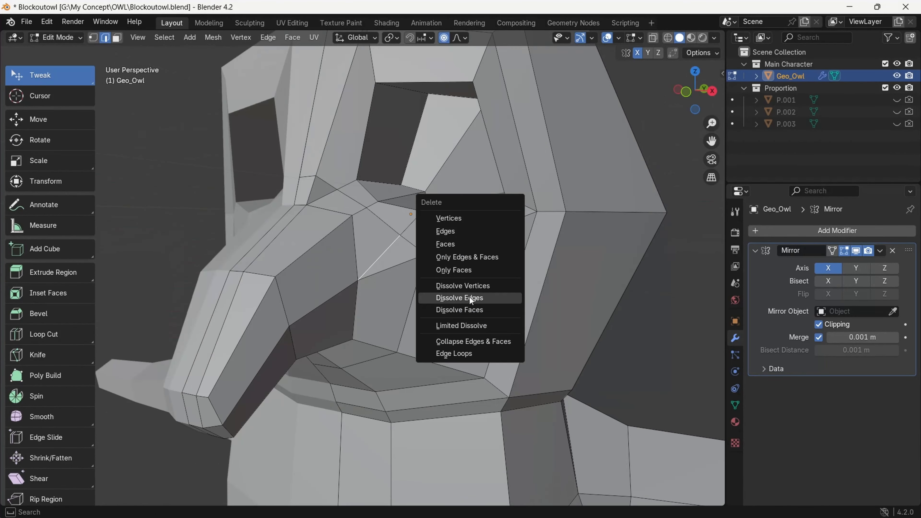
left_click(469, 297)
scroll(289, 318, "up", 4)
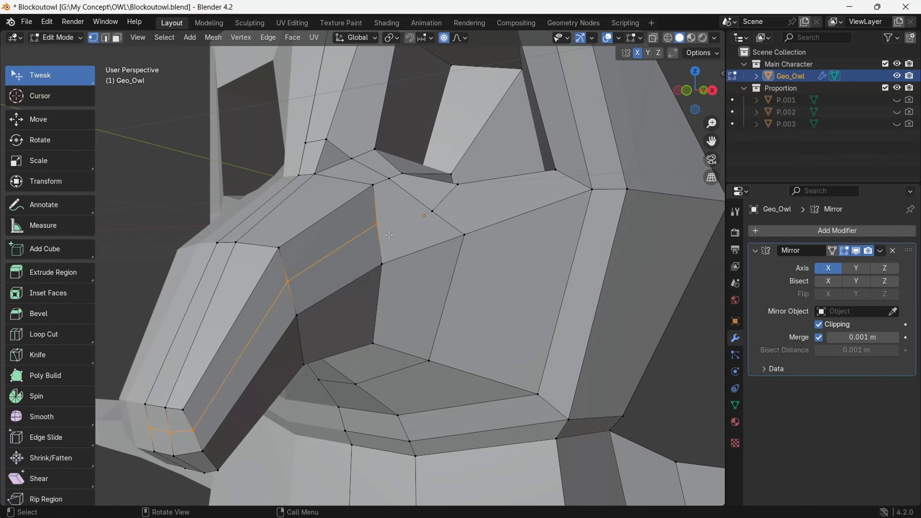
left_click_drag(695, 91, 706, 111)
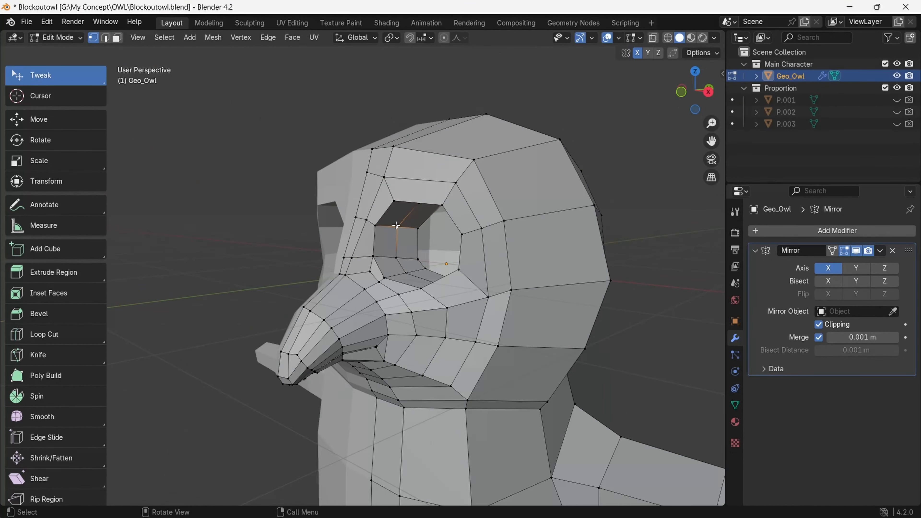
- Snap the 3D cursor to the selection in the eye socket and add a UV sphere there as the eyeball
key("shift+s")
left_click(567, 297)
key("shift+a")
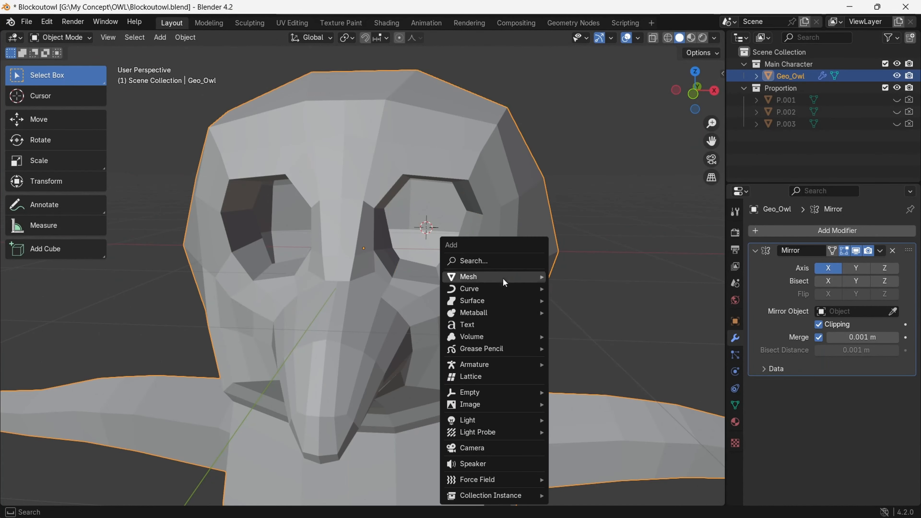
left_click(566, 312)
- Fit the eyeball into the socket by rotating it, scaling it to match the opening and shifting it along Y
key("KP_3")
key("r")
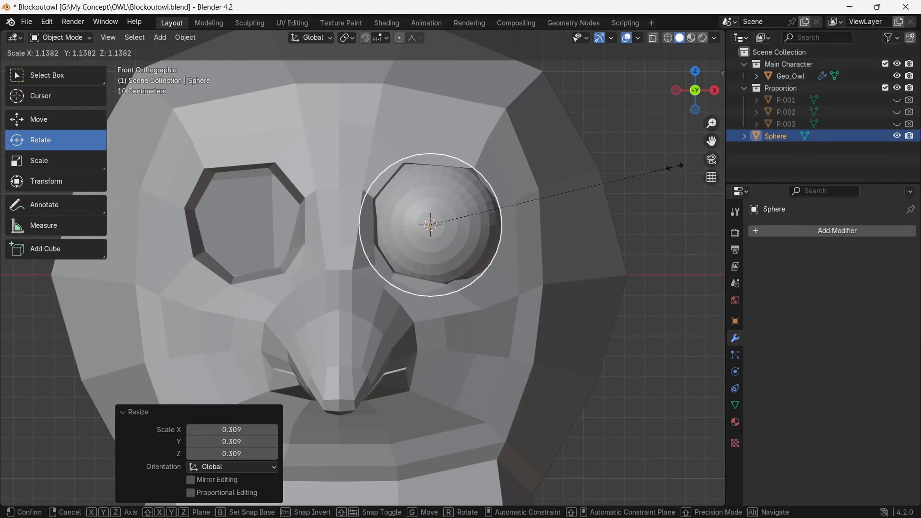
key("g")
key("y")
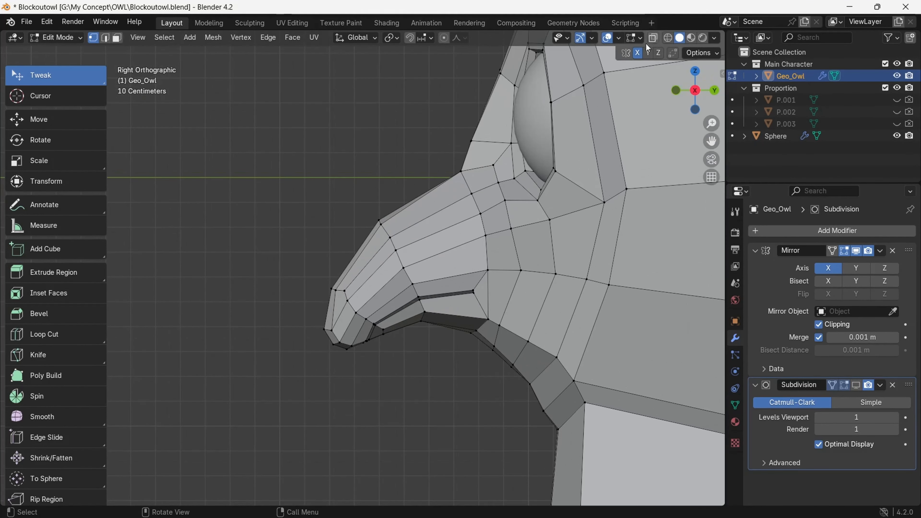
- Select the whole beak, duplicate it in place and shrink the copy with a -0.0171 m offset as an inner shell
key("alt+z")
key("c")
left_click_drag(711, 141, 662, 151)
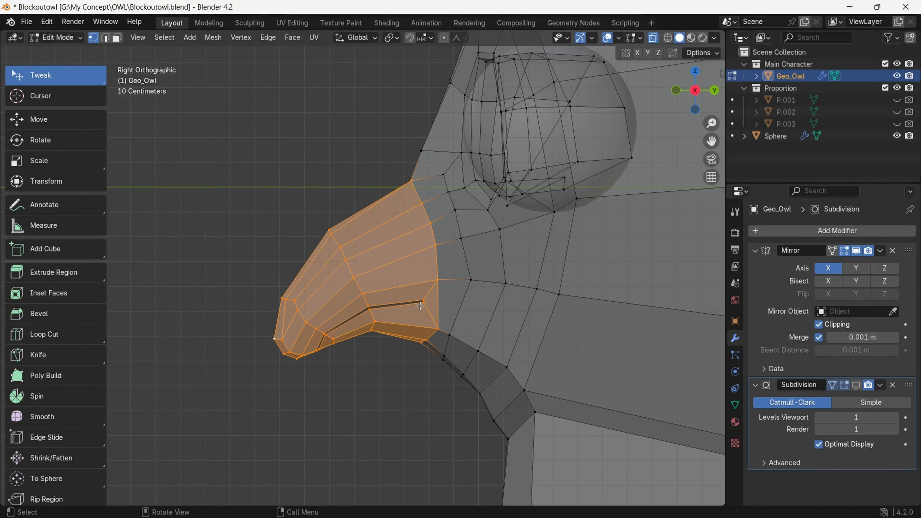
key("shift+d")
right_click(575, 65)
left_click_drag(711, 123, 712, 107)
left_click_drag(712, 141, 456, 189)
left_click(564, 222)
key("alt+z")
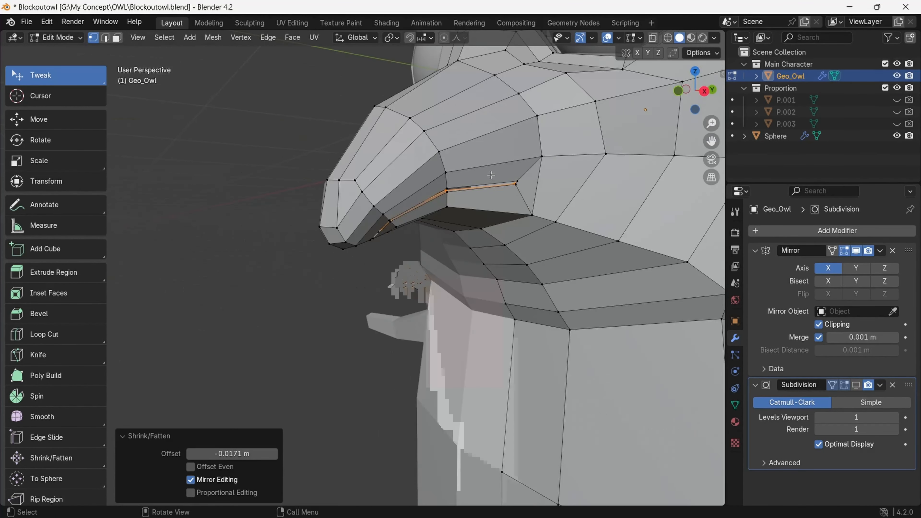
- Examine the mouth corner up close, where the outer and inner beak shells meet
left_click(457, 189)
key("KP_Decimal")
left_click_drag(640, 426, 639, 436)
left_click_drag(694, 91, 645, 95)
left_click(363, 267, "shift")
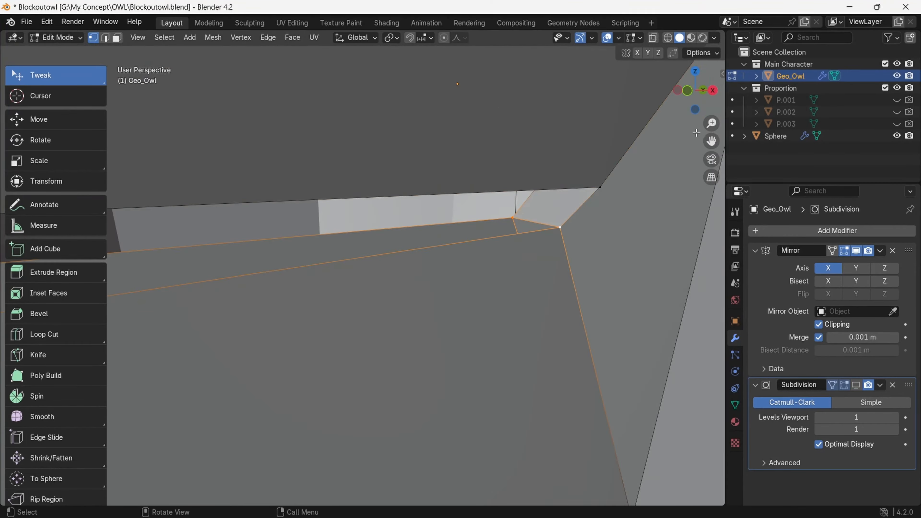
left_click_drag(711, 123, 587, 196)
left_click_drag(695, 91, 356, 272)
- Extrude the inner beak shell's back edge loop 0.12644 m along Y into the head, then rotate and scale it
key("alt+z")
left_click(357, 271, "alt")
key("KP_3")
key("e")
left_click(467, 245)
key("r")
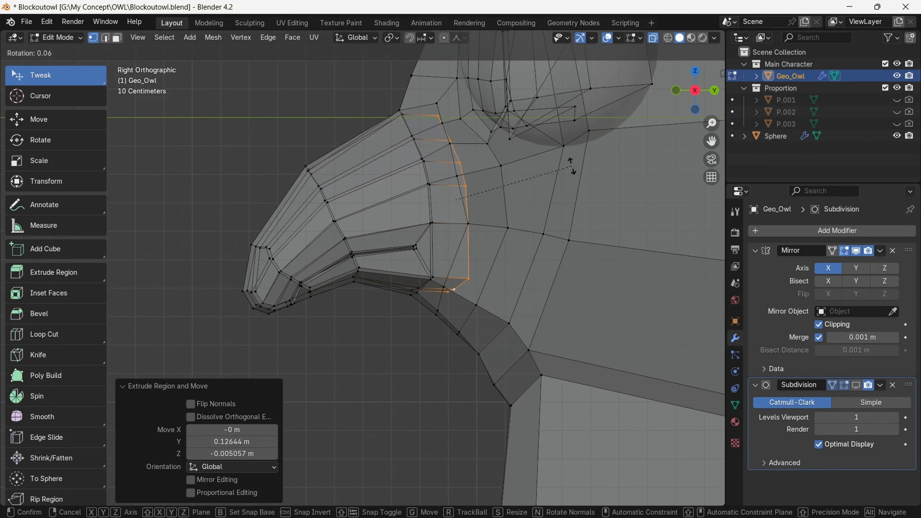
left_click(571, 172)
key("s")
left_click(554, 176)
- Turn on the Subdivision modifier's viewport display and hide the overlays to review the smoothed head from the front
key("alt+a")
key("alt+z")
left_click_drag(695, 90, 616, 108)
left_click(855, 384)
key("shift+alt+z")
scroll(617, 109, "down", 6)
key("KP_1")
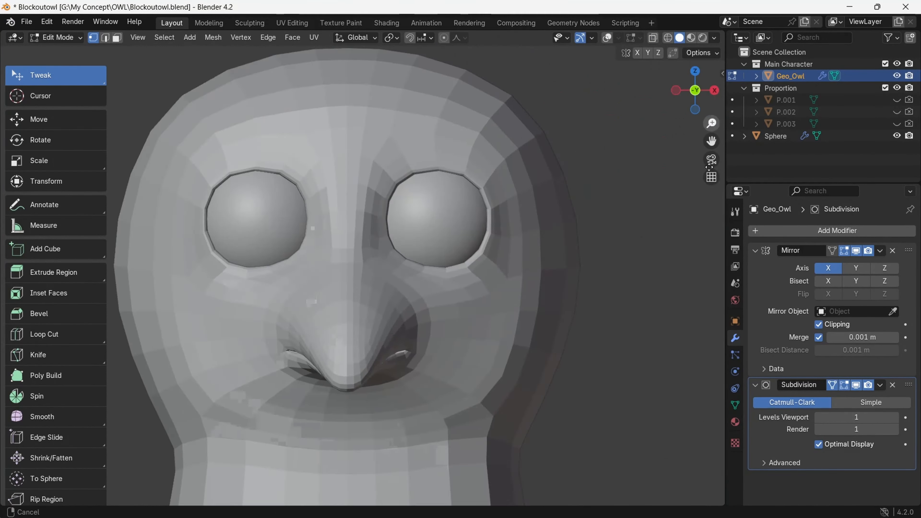
- Restore the overlays and round the head's outer edge loop using To Sphere with a factor of 1
key("shift+alt+z")
left_click_drag(704, 91, 620, 98)
key("KP_3")
left_click(600, 199)
key("KP_1")
left_click(72, 479)
scroll(72, 479, "down", 1)
left_click(124, 434)
left_click_drag(152, 381, 544, 380)
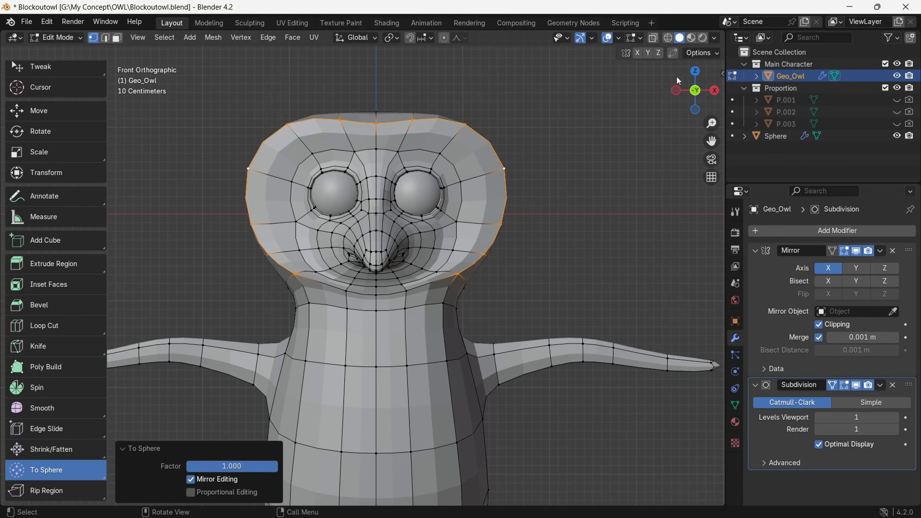
- Review the rounded head with overlays hidden, then restore them and examine the beak and mouth opening from several angles
key("alt+a")
key("shift+alt+z")
left_click_drag(685, 85, 633, 83)
key("shift+alt+z")
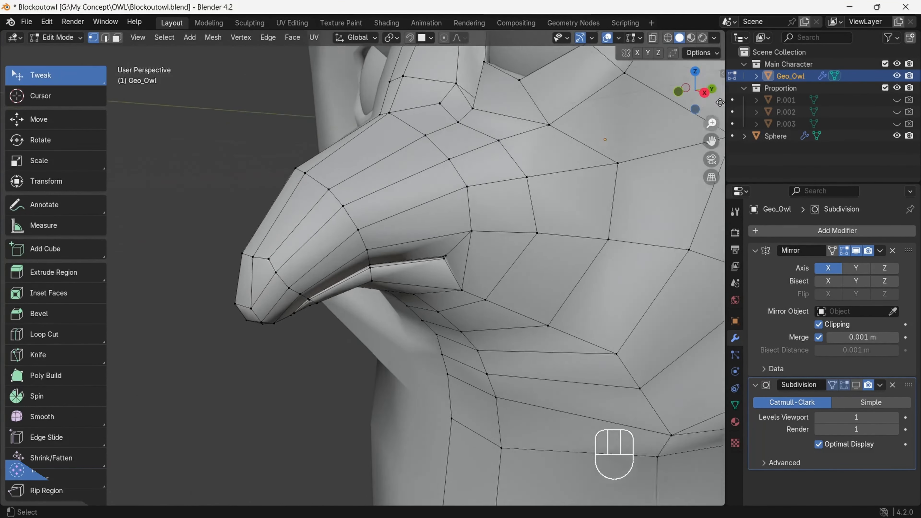
scroll(695, 90, "up", 3)
scroll(695, 91, "down", 4)
left_click_drag(695, 86, 731, 57)
scroll(704, 101, "up", 5)
scroll(331, 225, "down", 3)
- Hide the face loop at the mouth's edge and the upper beak shell to expose the lower beak's interior
key("3")
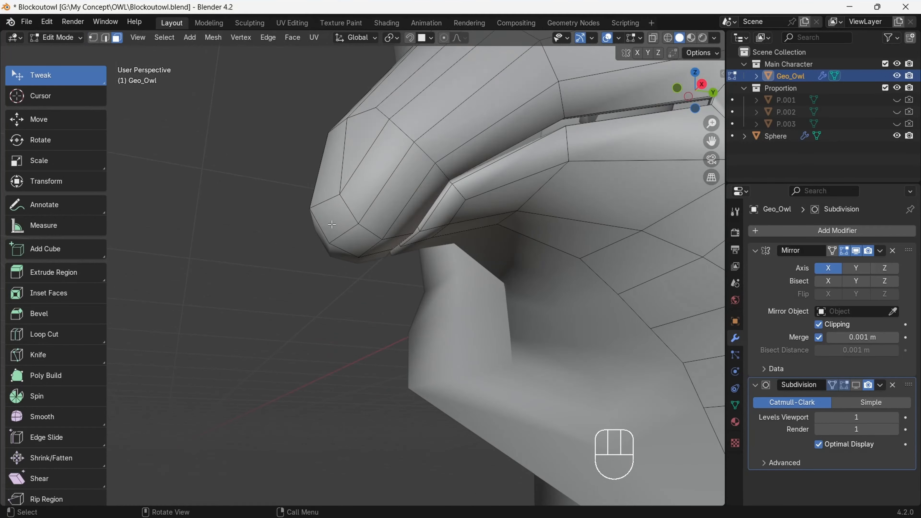
scroll(616, 163, "down", 2)
left_click(514, 234, "alt+shift")
scroll(362, 269, "down", 3)
middle_click_drag(399, 254, 362, 236)
key("h")
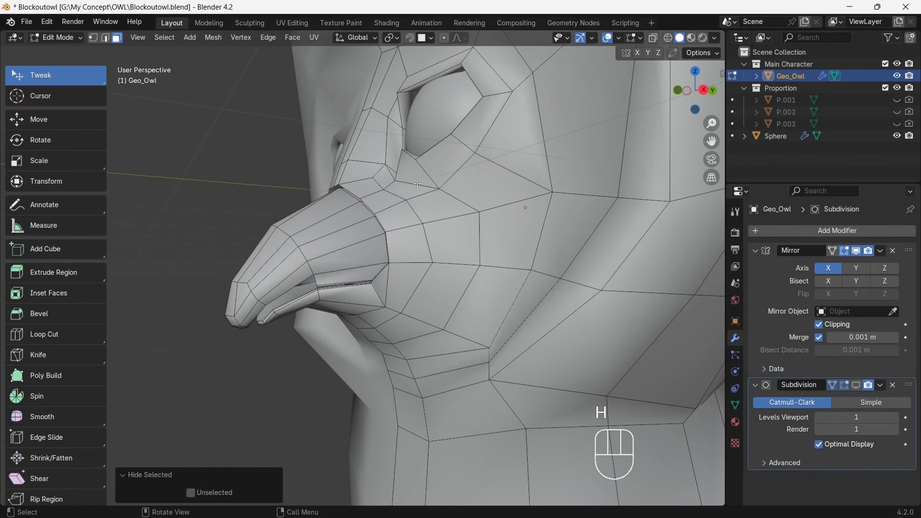
left_click(250, 271)
key("ctrl+KP_Add")
left_click(319, 217, "shift")
mouse_move(705, 97)
left_mouse_down()
mouse_move(663, 81)
mouse_move(717, 95)
mouse_move(698, 82)
mouse_move(701, 109)
mouse_move(707, 95)
left_mouse_up()
scroll(358, 311, "up", 3)
- Select the inner faces of the lower beak, duplicate them and move the copy along Z
left_click(370, 345)
key("ctrl+z")
left_click(360, 211)
left_click(387, 212, "shift")
left_click(458, 254, "shift")
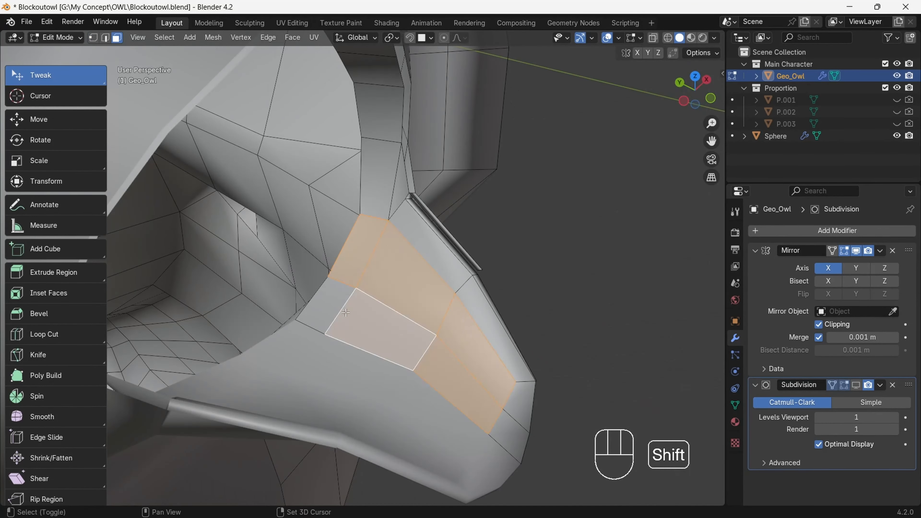
key("shift+d")
key("g")
key("z")
left_click(418, 241)
- Reshape the duplicated patch inside the lower beak by sliding its vertices into an even tongue layout
left_click_drag(695, 91, 720, 98)
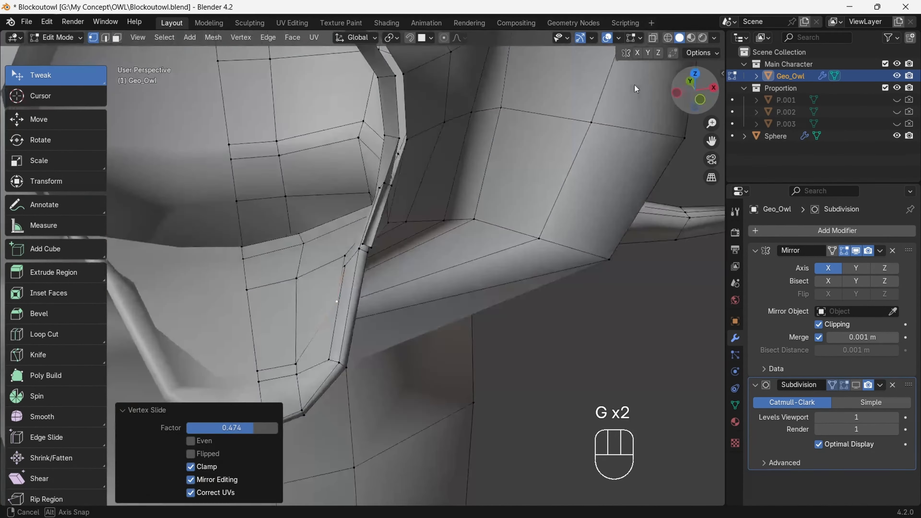
key("g")
key("g")
key("g")
key("g")
key("g")
key("g")
left_click(351, 325)
key("g")
key("g")
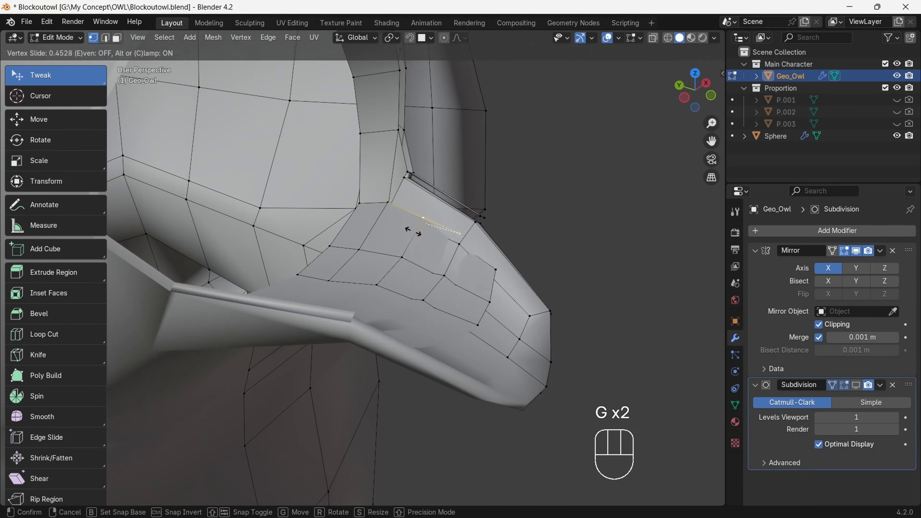
key("g")
key("g")
key("g")
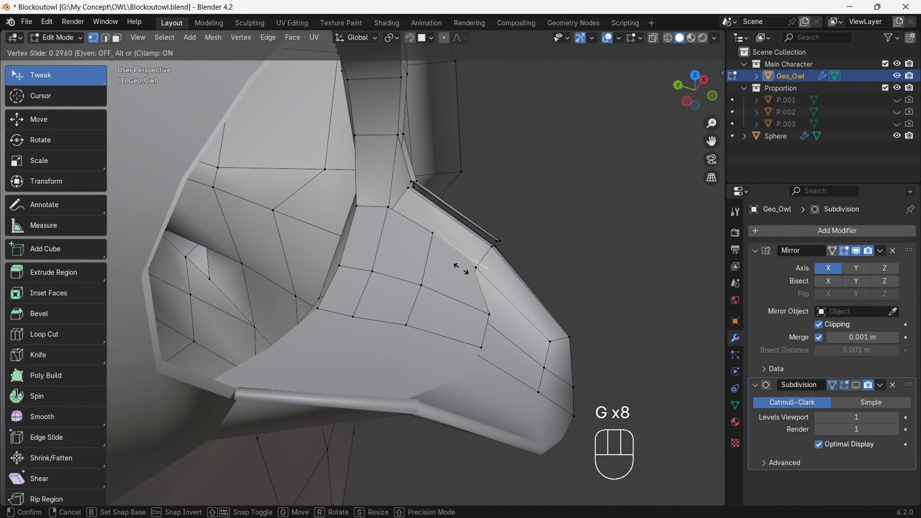
key("g")
key("g")
key("g")
key("g")
key("g")
key("g")
key("g")
key("g")
key("g")
key("g")
key("g")
key("g")
key("g")
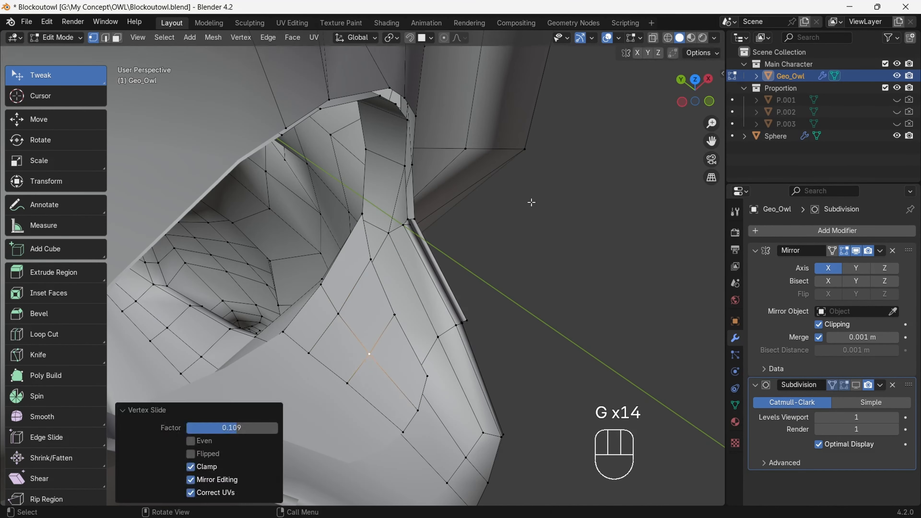
- Separate the tongue patch into its own object and isolate it in local view for mesh editing
mouse_move(682, 102)
left_mouse_down()
mouse_move(656, 96)
mouse_move(675, 105)
left_mouse_up()
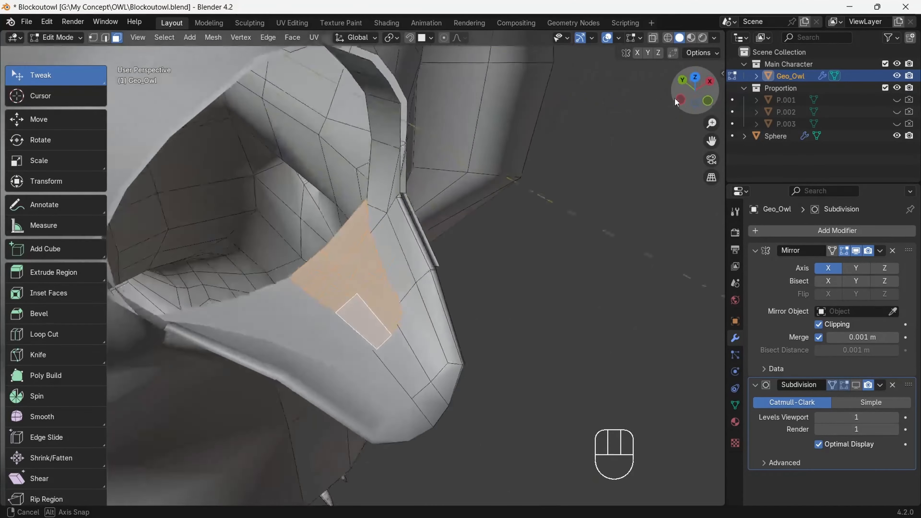
key("p")
left_click(557, 169)
key("Tab")
left_click(803, 91)
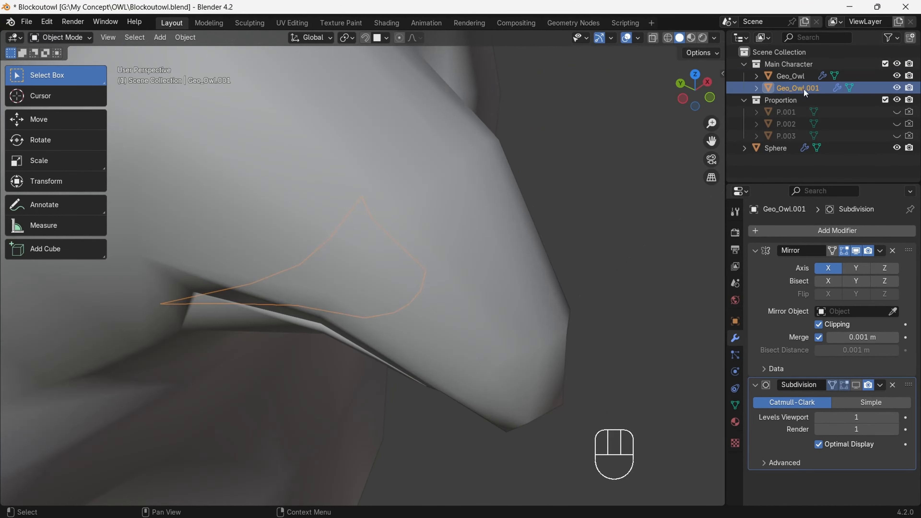
key("slash")
key("Tab")
- Move the tongue's outer vertices, finishing from the top view, to round its tip and side outline
middle_click_drag(313, 154, 532, 296)
key("1")
left_click(531, 296)
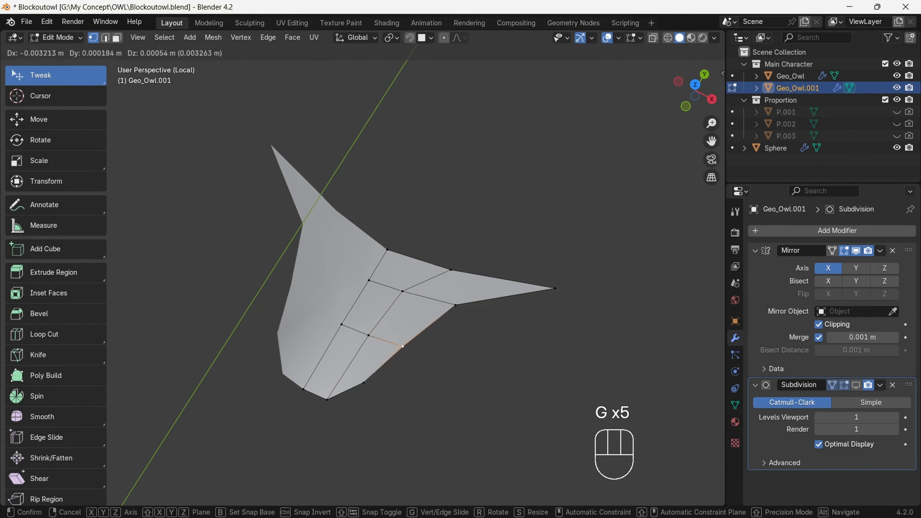
left_click(331, 395)
key("g")
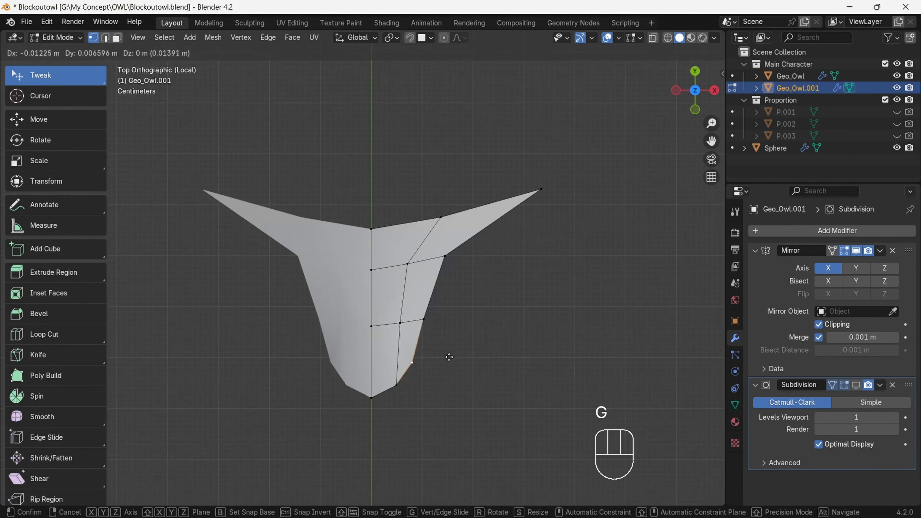
left_click(437, 370)
- Move the vertex on the tongue's outer side by -0.002561 m in X and -0.005121 m in Z
left_click(714, 91)
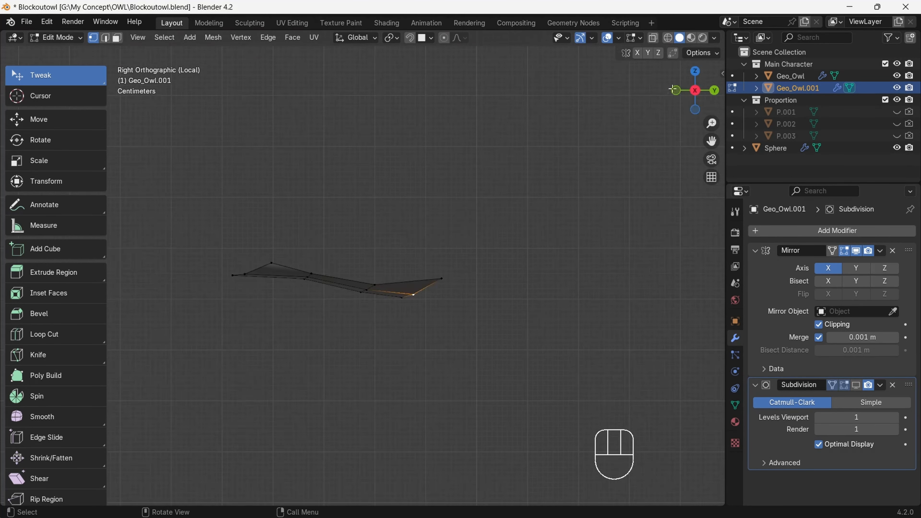
left_click(698, 95)
key("g")
left_click(411, 248)
left_click(695, 72)
left_click_drag(712, 90, 701, 96)
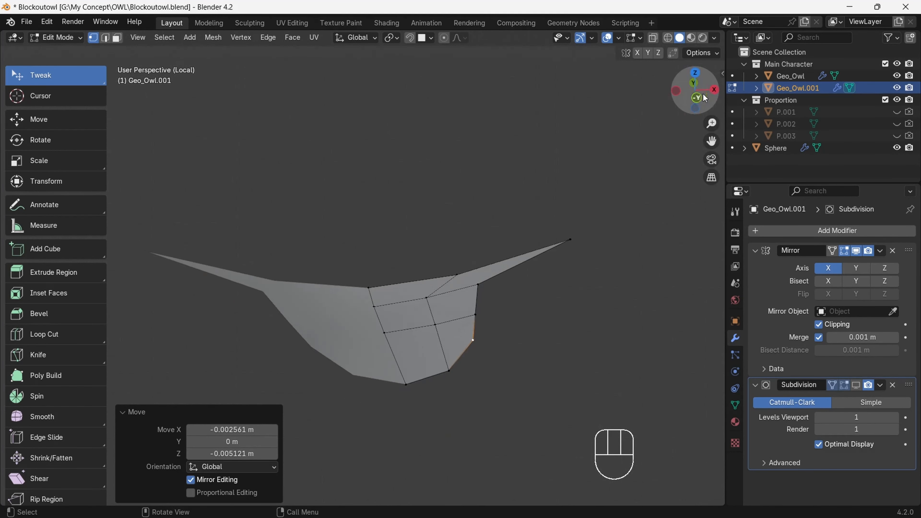
- Extrude the tongue patch to give it thickness and adjust its central vertices with Shrink/Fatten at an offset of -0.0119 m
key("e")
left_click(546, 357)
key("x")
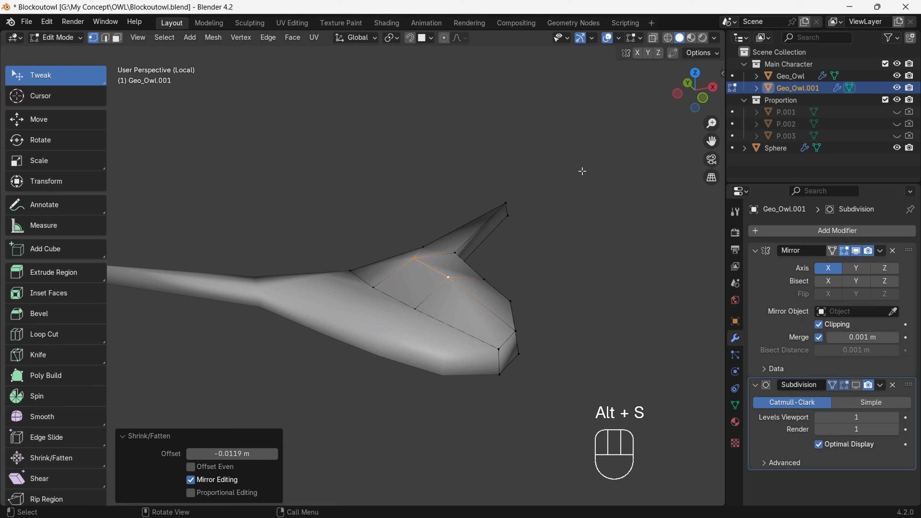
left_click_drag(694, 91, 653, 90)
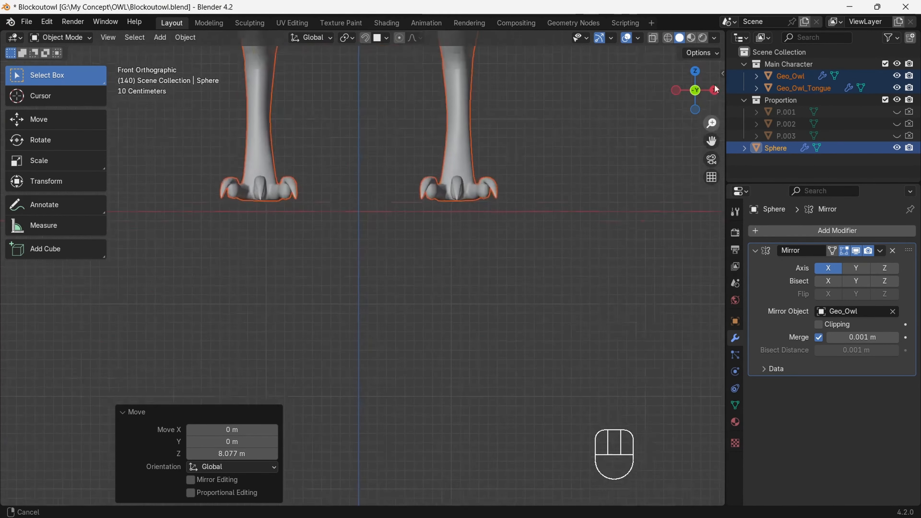
- Set up snapping, move the whole owl -0.1 m along Z and snap the 3D cursor to the world origin
left_click(386, 38)
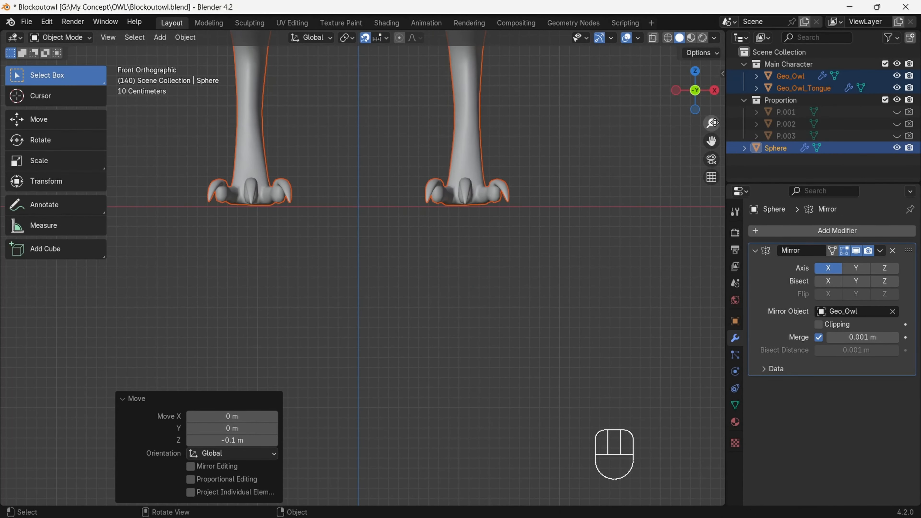
scroll(592, 369, "down", 3)
key("shift+s")
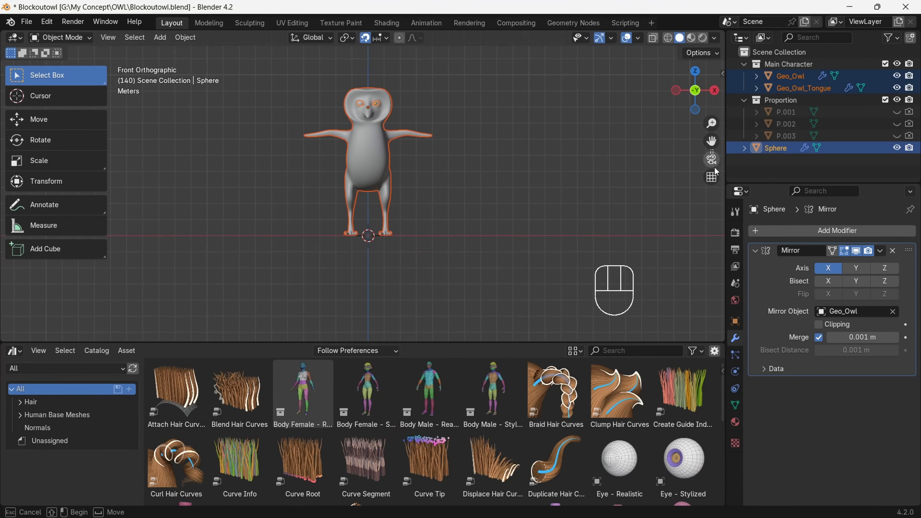
- Add the Body Male - Realistic asset to the scene and move it along X beside the owl as a size reference
left_click_drag(430, 390, 375, 347)
left_click_drag(375, 346, 445, 232)
key("shift+s")
key("g")
key("x")
- Select the owl body, tongue and eye sphere, scale them by 0.316, then scale them again
left_click(791, 76)
left_click(803, 88, "ctrl")
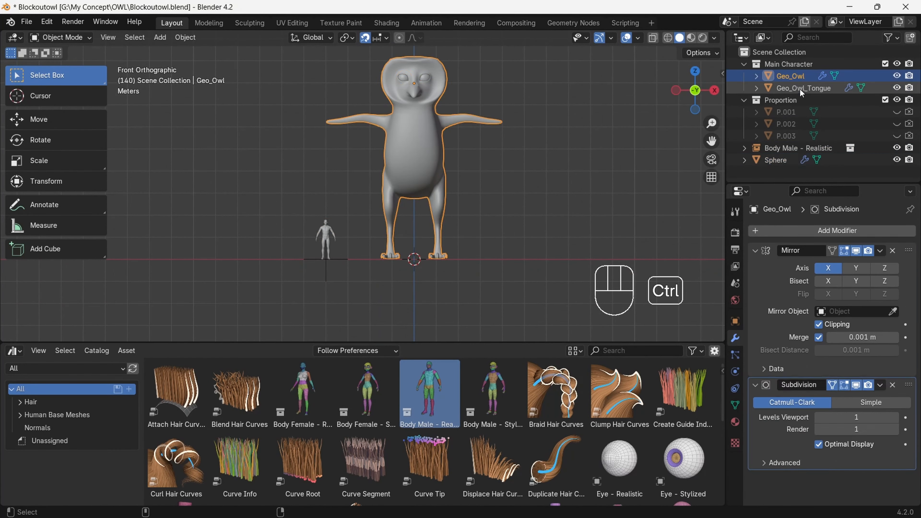
left_click(776, 160, "ctrl")
key("s")
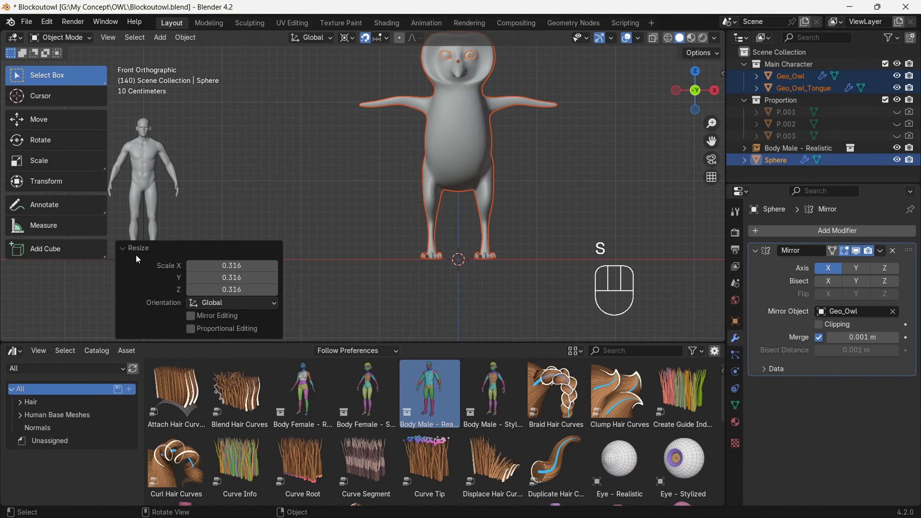
key("s")
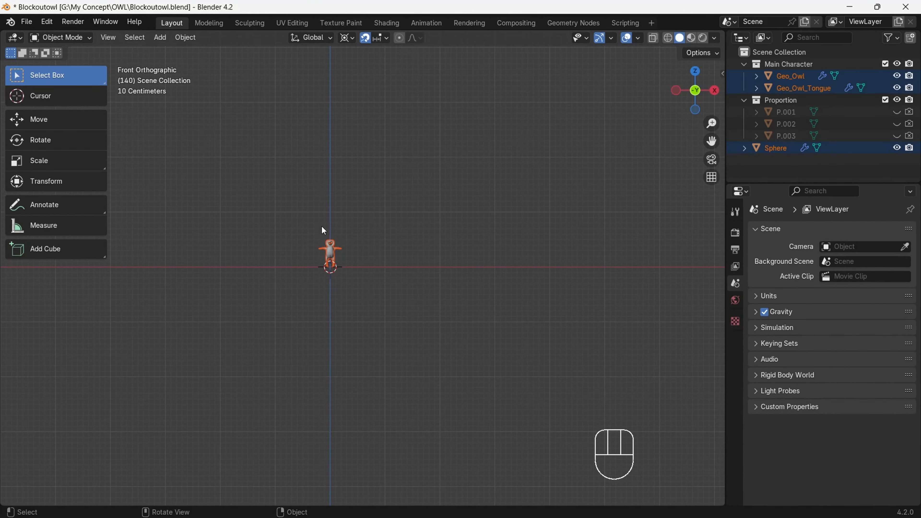
- Frame the owl, show the body's transform values and apply its transforms
left_click(108, 38)
left_click(150, 117)
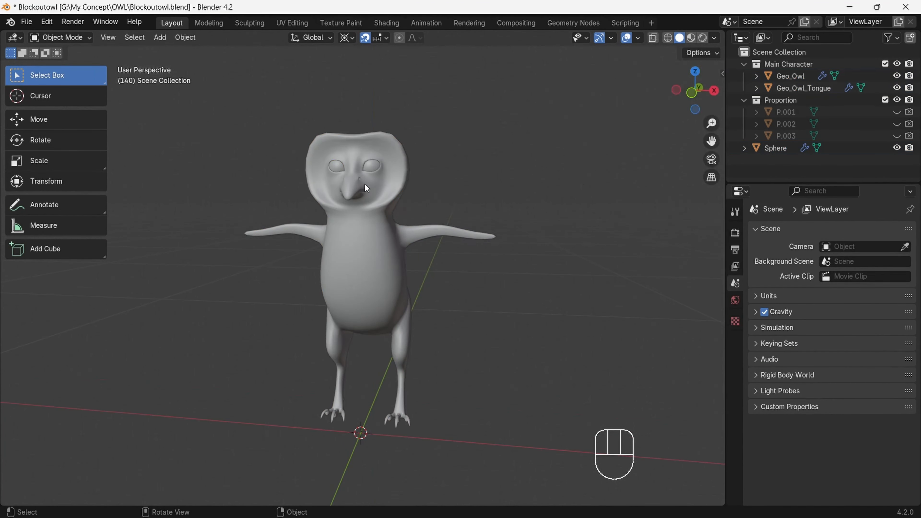
left_click(364, 186)
key("n")
key("ctrl+a")
left_click(319, 281)
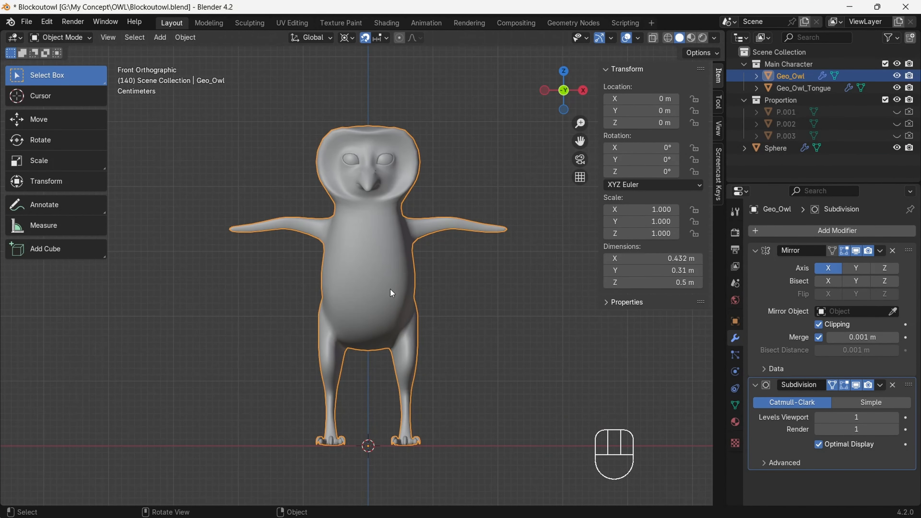
left_click(185, 38)
mouse_move(195, 62)
left_click(334, 77)
key("ctrl+z")
left_click(589, 129)
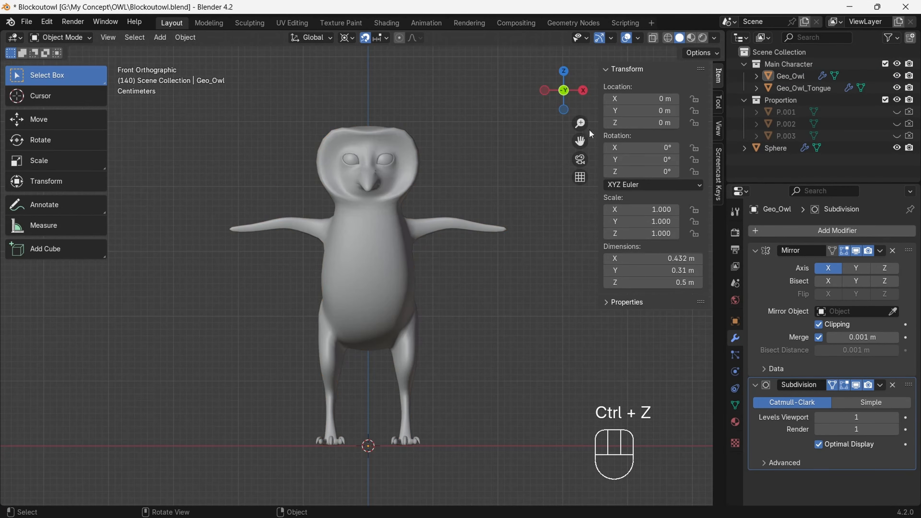
key("n")
middle_click_drag(590, 130, 648, 151)
middle_click_drag(352, 285, 395, 190)
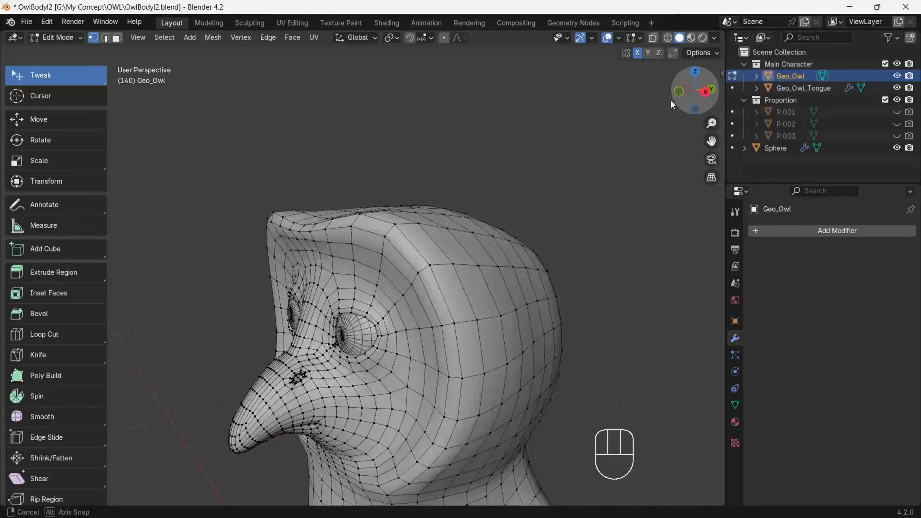
- Create a vertex group named FaceRing Feathers for the ring of vertices around the face's outer edge
middle_click_drag(670, 99, 456, 259)
key("ctrl+z")
middle_click_drag(437, 199, 454, 152)
left_click(734, 405)
left_click(905, 268)
double_click(792, 271)
type("FaceRing Feathers")
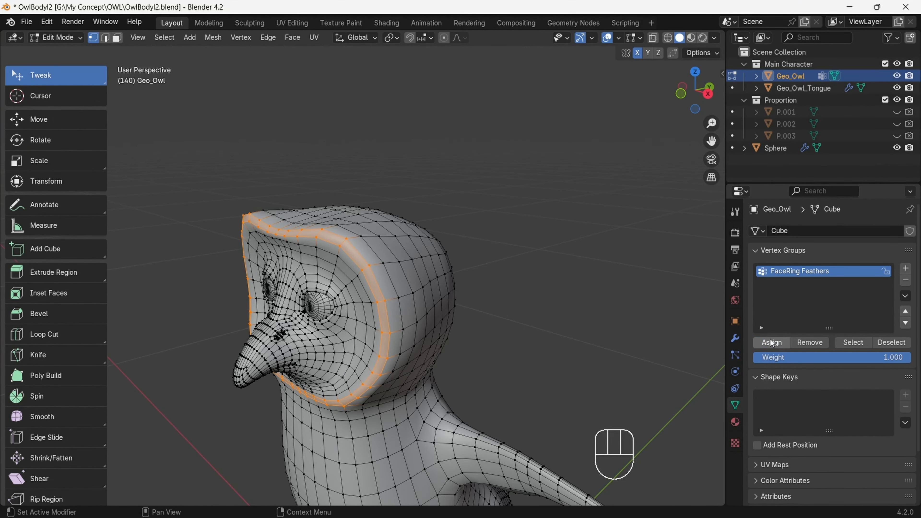
- Clear the ring selection and select the vertices bordering the beak below and beside the mouth corner
left_click_drag(685, 94, 720, 83)
left_click(627, 112)
left_click(687, 92)
scroll(628, 113, "up", 3)
left_click(290, 313, "shift")
left_click(321, 332, "shift")
left_click(452, 329, "shift")
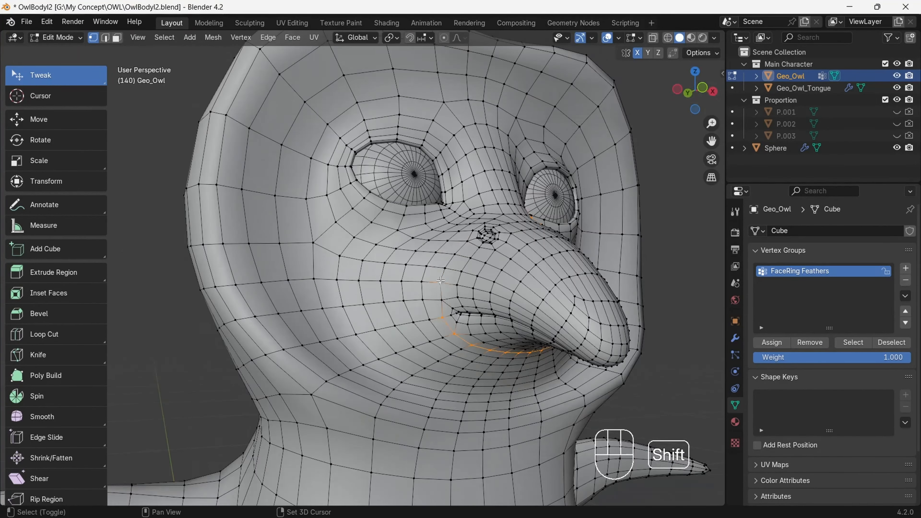
- Undo stray picks and complete the boundary selection around the beak's base, over its bridge and past the nostril
middle_click_drag(452, 329, 394, 373)
key("ctrl+z")
left_click_drag(691, 93, 722, 93)
key("ctrl+z")
key("ctrl+z")
key("c")
key("ctrl+z")
left_click_drag(711, 141, 713, 183)
- Add the vertex loops around the eye socket to the selection
scroll(399, 229, "up", 4)
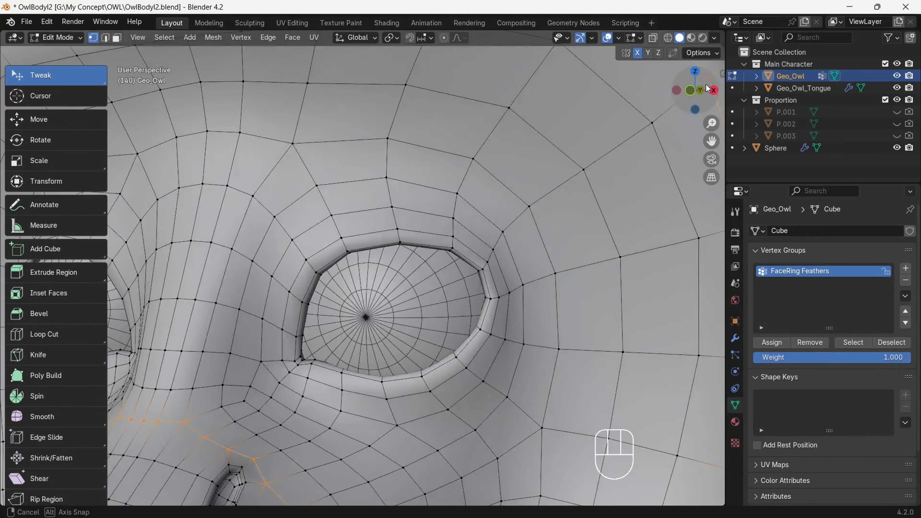
left_click(399, 230, "alt+shift")
scroll(347, 249, "down", 4)
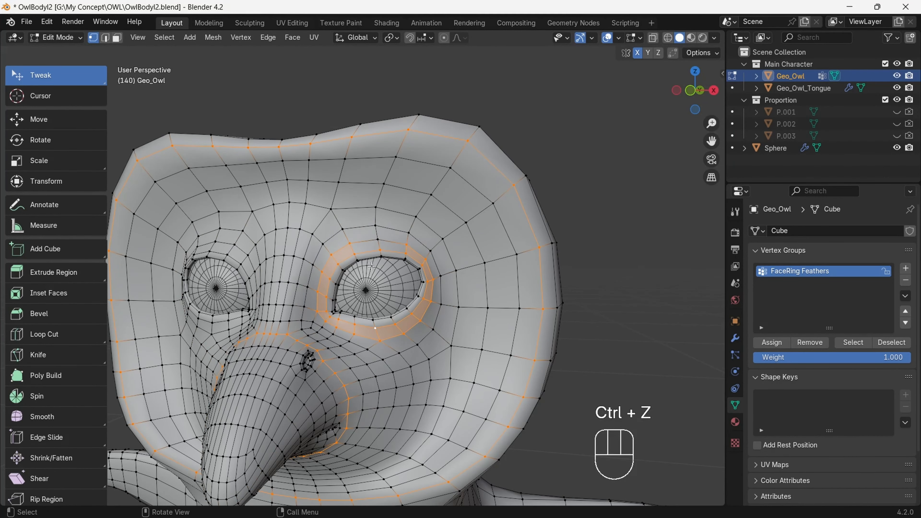
- Fill in the forehead, the area around the eye and the cheek with circle selection
scroll(702, 108, "up", 3)
mouse_move(685, 105)
left_mouse_down()
mouse_move(702, 107)
mouse_move(672, 103)
left_mouse_up()
scroll(673, 103, "down", 2)
key("c")
left_click_drag(298, 218, 280, 300)
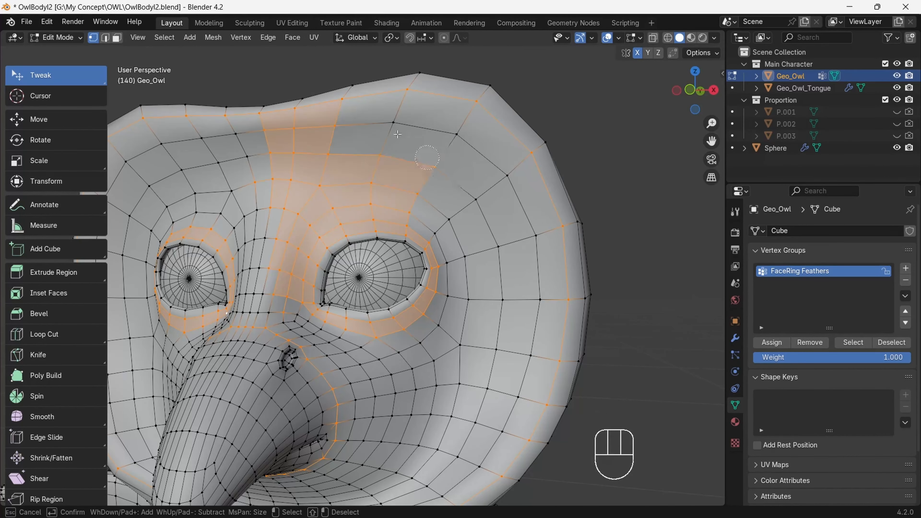
left_click_drag(712, 125, 712, 152)
key("c")
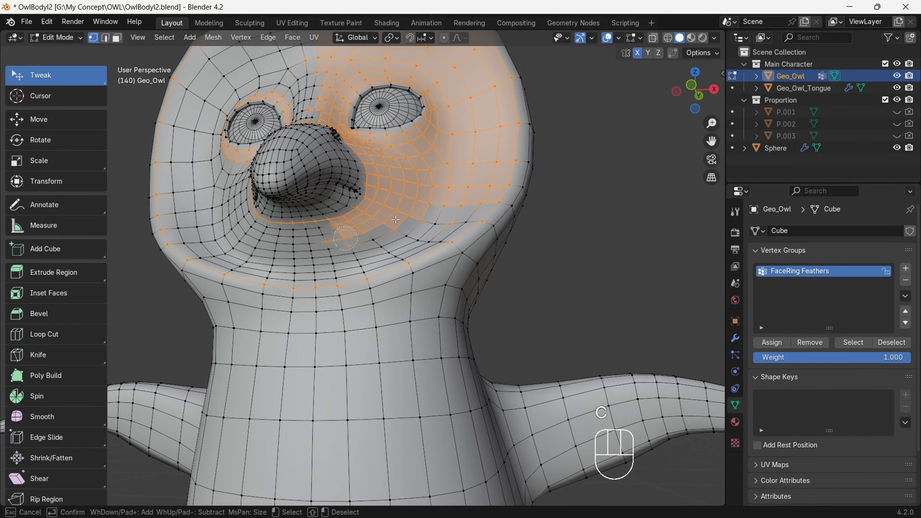
- Circle-select the rest of the face below the beak, create a FaceFeathers vertex group for it, and clear the selection
key("c")
middle_click_drag(243, 230, 305, 201)
key("c")
middle_click_drag(413, 249, 377, 254)
key("c")
left_click_drag(372, 343, 337, 315)
middle_click_drag(366, 341, 319, 338)
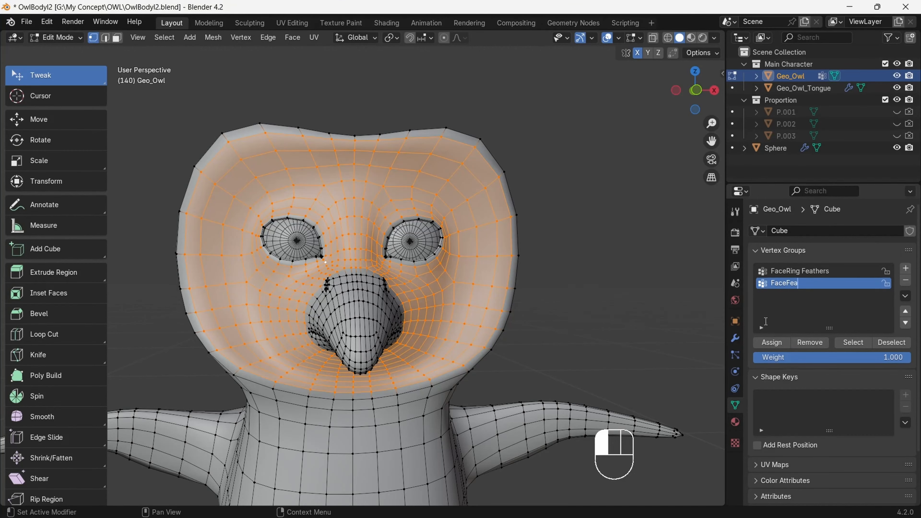
key("alt+a")
- Create a BodyFeathers vertex group for the owl's body feather area
left_click_drag(695, 90, 722, 109)
scroll(695, 90, "down", 4)
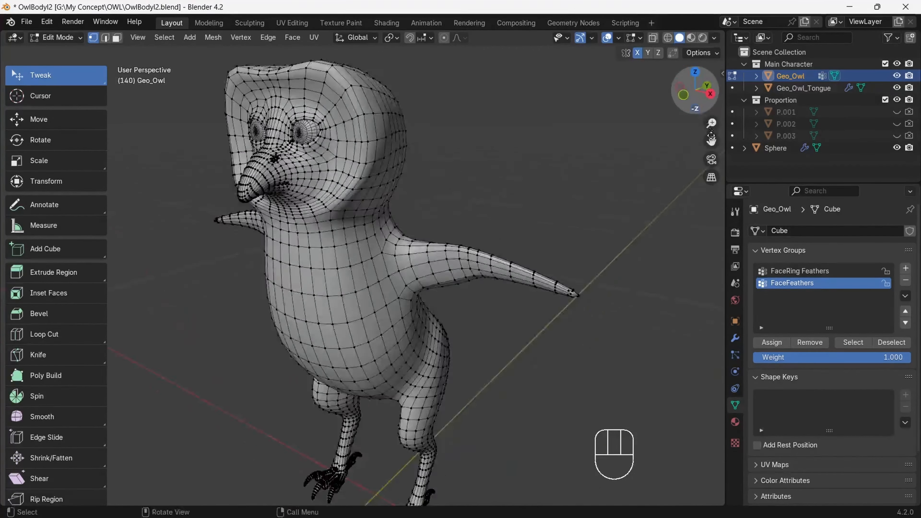
scroll(694, 90, "up", 4)
scroll(435, 254, "down", 4)
middle_click_drag(435, 254, 363, 262)
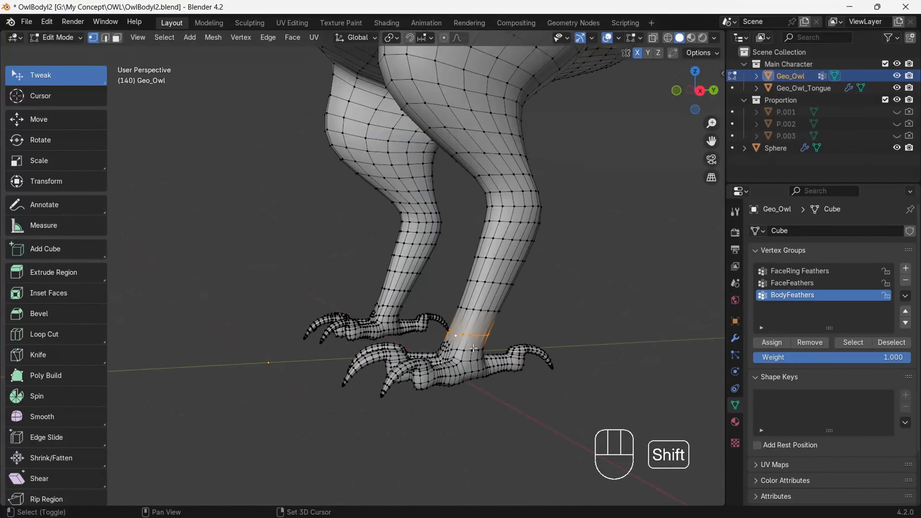
- Circle-select both lower legs from above the feet to the knees and create a LegFeathers vertex group from them
key("KP_1")
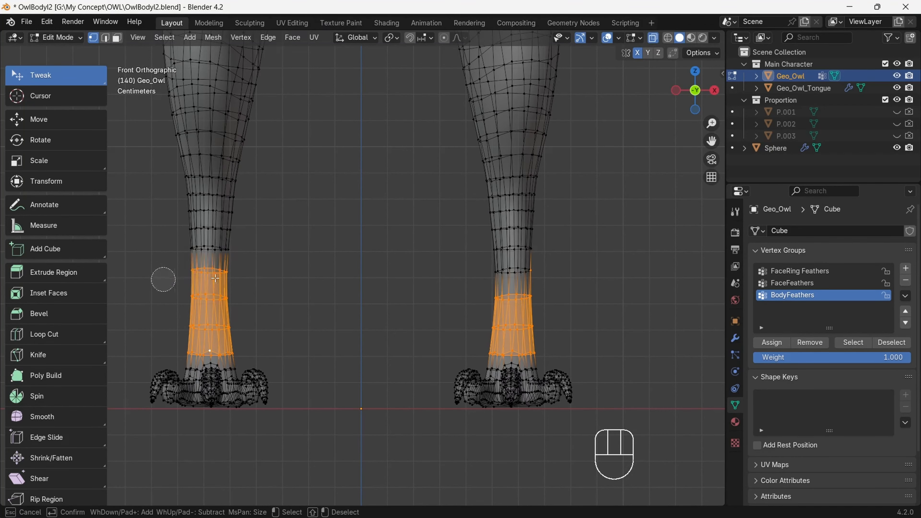
key("Escape")
middle_click_drag(509, 205, 707, 265)
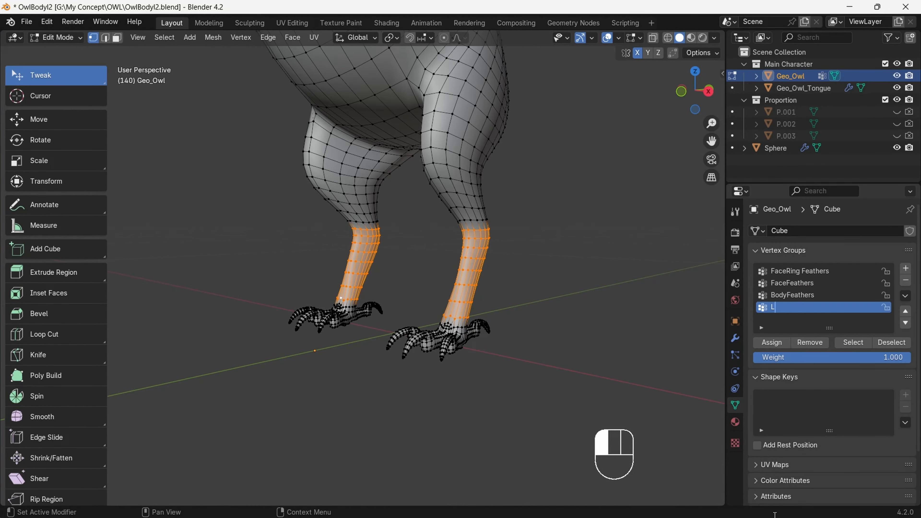
scroll(612, 309, "down", 5)
- Add a Basis shape key and a second, pinned shape key named OpenMouth to the owl in Object Mode
key("Tab")
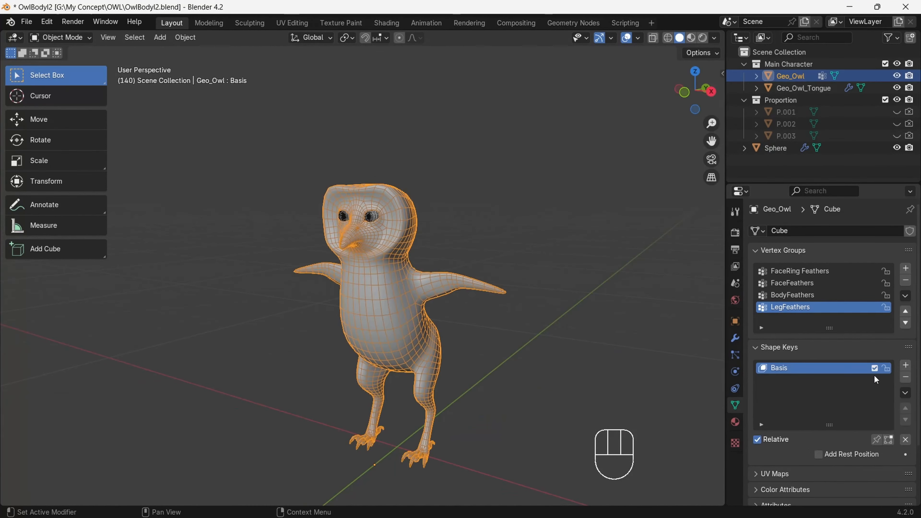
left_click(905, 365)
scroll(885, 370, "down", 4)
left_click(877, 354)
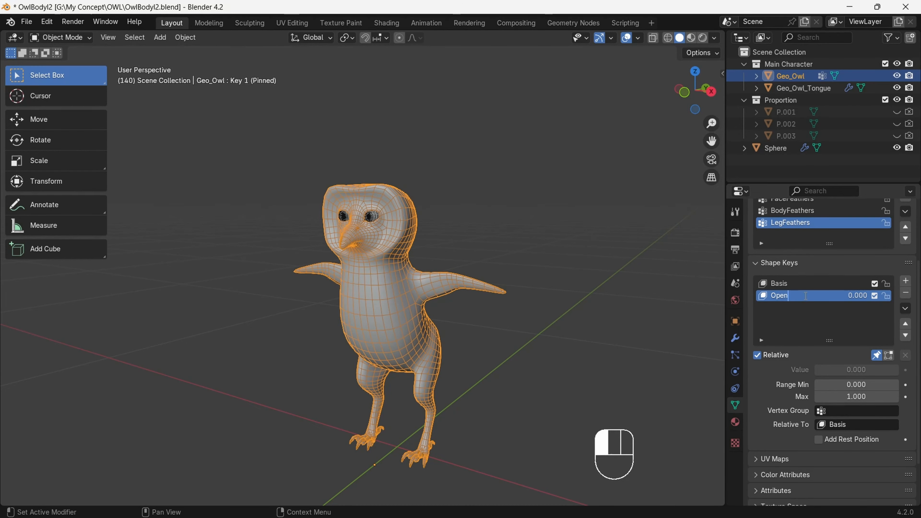
- Enter Edit Mode on the OpenMouth shape key and select vertices at the tip of the lower beak
key("Tab")
scroll(343, 206, "up", 4)
left_click(138, 37)
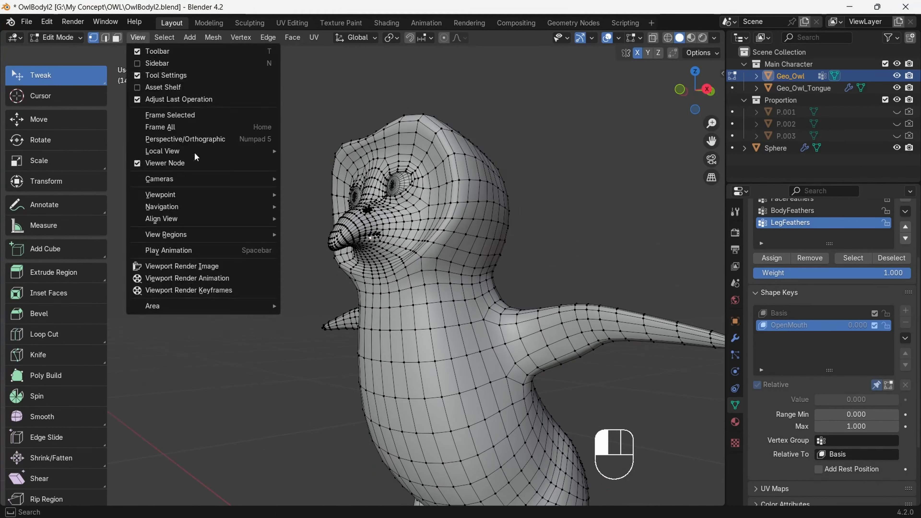
scroll(362, 182, "up", 4)
mouse_move(399, 254)
middle_mouse_down()
mouse_move(471, 254)
mouse_move(435, 203)
mouse_move(381, 254)
middle_mouse_up()
left_click(335, 305, "shift")
middle_click_drag(349, 331, 360, 325)
- Grow the selection from the tip until it covers the whole lower beak back to the mouth corner
key("ctrl+KP_Add")
key("ctrl+KP_Add")
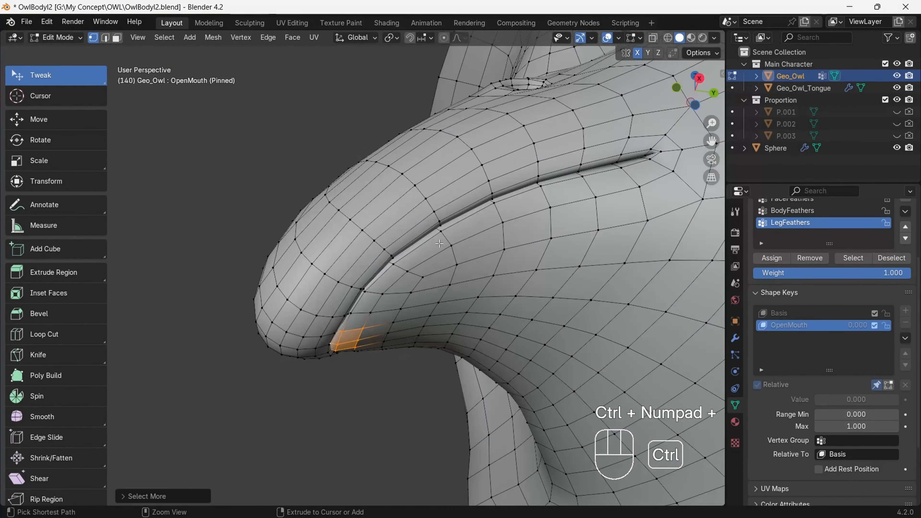
key("ctrl+KP_Add")
key("ctrl+KP_Add")
key("ctrl+KP_Add")
key("ctrl+KP_Add")
key("ctrl+KP_Add")
middle_click_drag(624, 87, 639, 145)
key("ctrl+KP_Add")
key("ctrl+KP_Add")
- Rotate the lower beak downward around the mouth corner in the right side view to open the mouth
left_click(695, 90)
left_click_drag(711, 140, 786, 103)
left_click(55, 140)
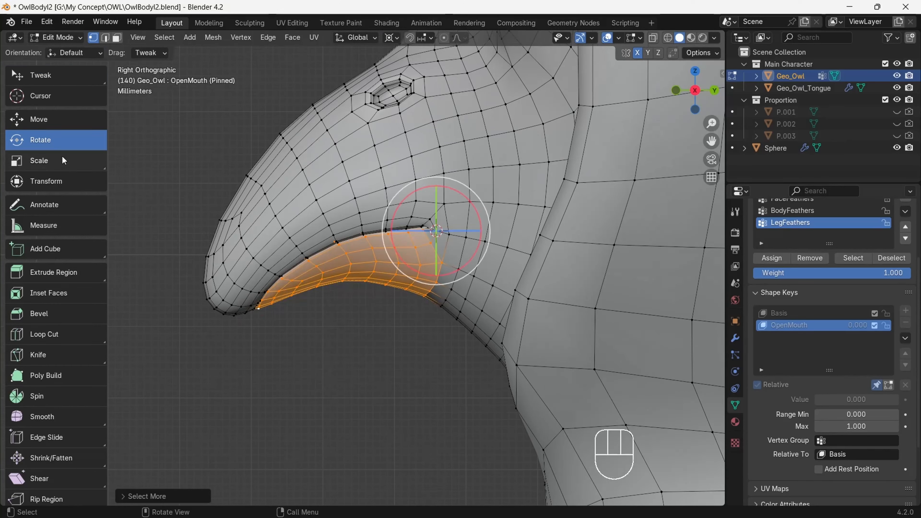
left_click(66, 77)
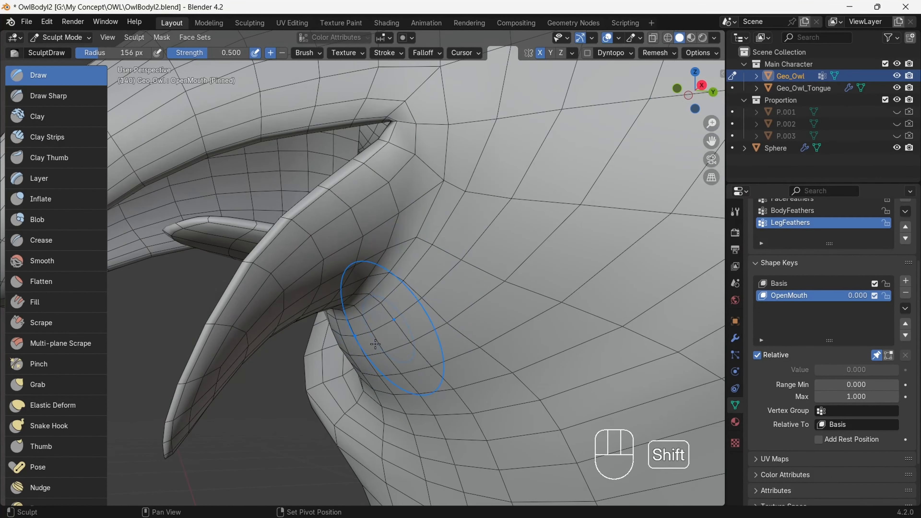
- Sculpt with the Smooth brush at strength 0.174 beneath the lower beak and inside the mouth, hiding the tongue for access
middle_click_drag(375, 344, 515, 268)
scroll(96, 329, "down", 8)
middle_click_drag(182, 80, 559, 142)
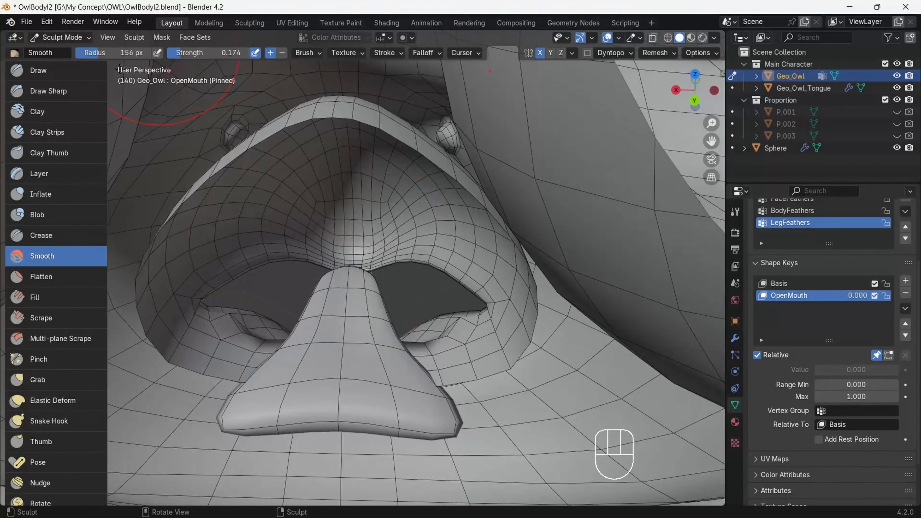
middle_click_drag(362, 340, 385, 352)
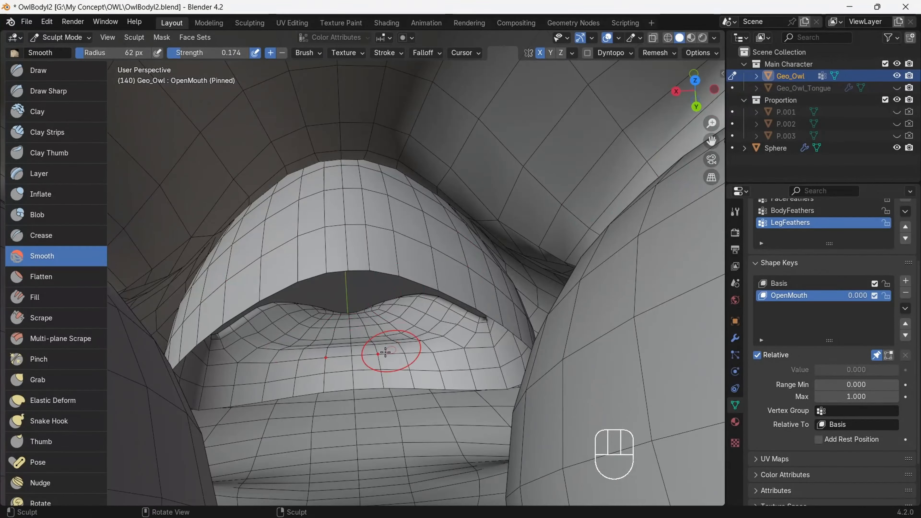
middle_click_drag(262, 351, 518, 270)
scroll(390, 350, "down", 3)
middle_click_drag(695, 174, 514, 206, "alt")
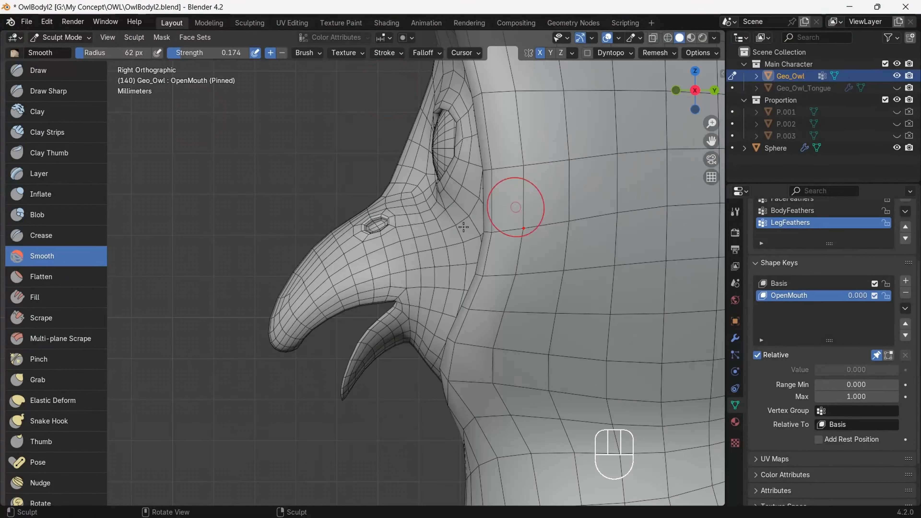
- Return to Object Mode, unpin the OpenMouth shape key and vary its value to test the beak opening
left_click(61, 37)
left_click(58, 53)
left_click_drag(905, 373, 815, 373)
left_click_drag(709, 83, 753, 87)
left_click_drag(847, 377, 830, 379)
mouse_move(709, 83)
left_mouse_down()
mouse_move(702, 87)
mouse_move(701, 73)
left_mouse_up()
scroll(709, 83, "down", 3)
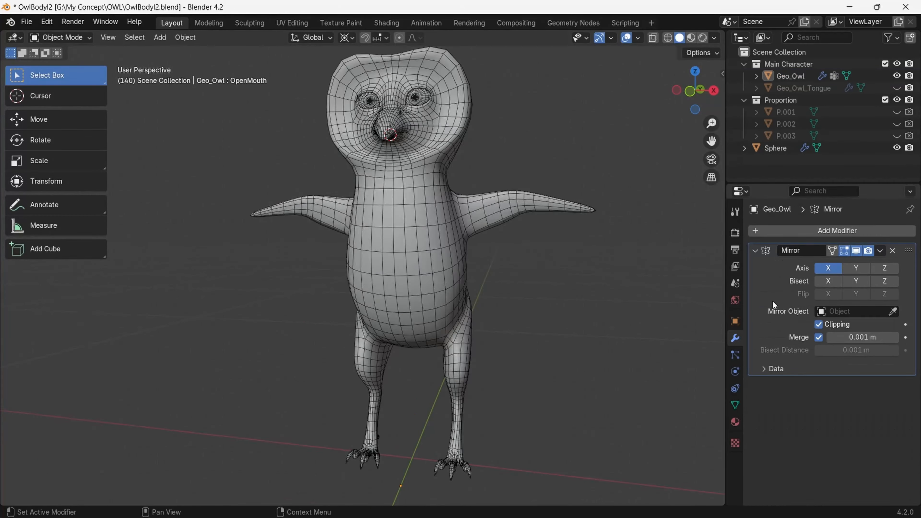
- Mark UV seams around the base of the wing and along the wing's underside in Edit Mode
left_click(790, 75)
key("Tab")
left_click_drag(709, 85, 710, 127)
scroll(411, 260, "up", 3)
left_click(411, 260)
middle_click_drag(411, 261, 347, 291)
left_click(347, 290, "ctrl")
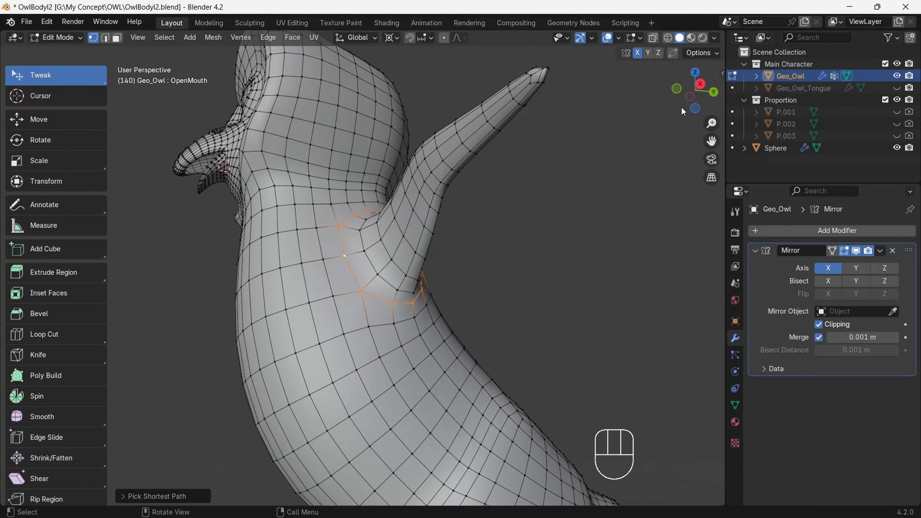
middle_click_drag(683, 111, 396, 301)
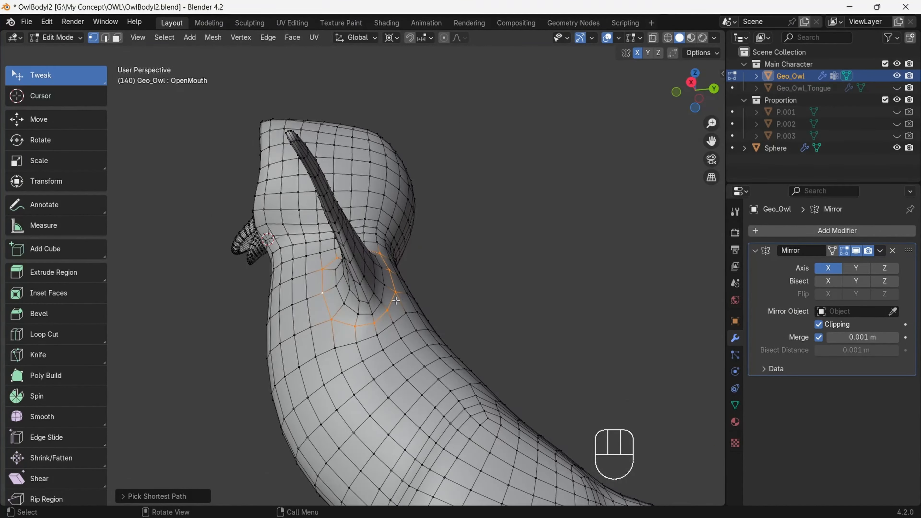
middle_click_drag(730, 126, 512, 188)
scroll(512, 189, "down", 8)
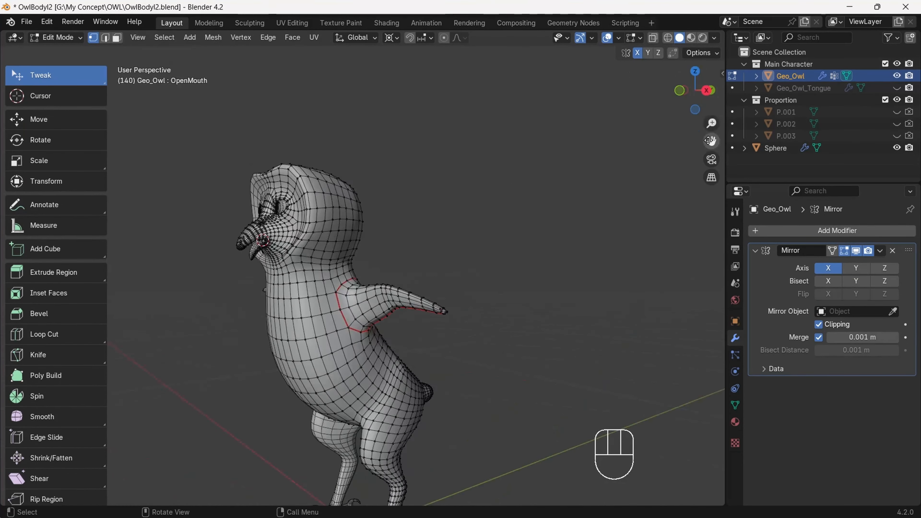
- Mark a seam around the top of the leg, from the belly over the hip toward the tail, and slide its vertices
middle_click_drag(452, 236, 443, 293)
left_click_drag(704, 106, 399, 145)
left_click(314, 37)
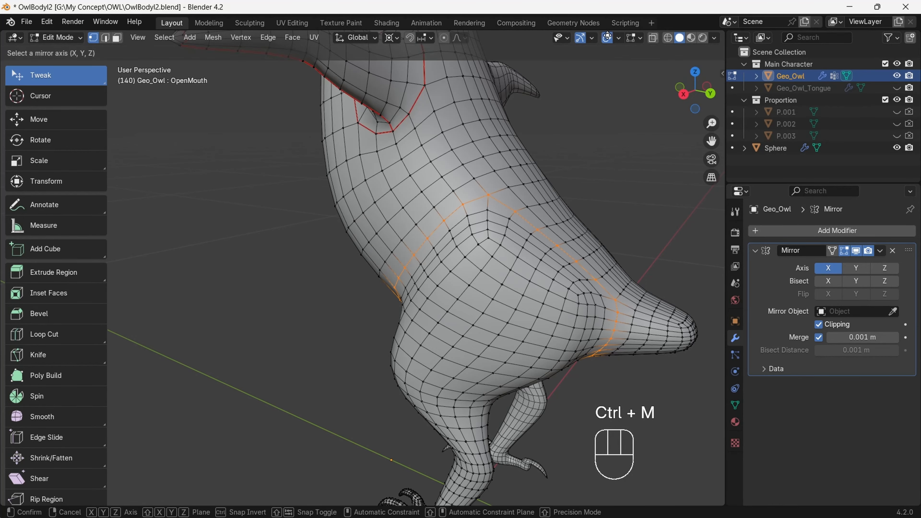
left_click_drag(695, 91, 617, 92)
key("g")
key("g")
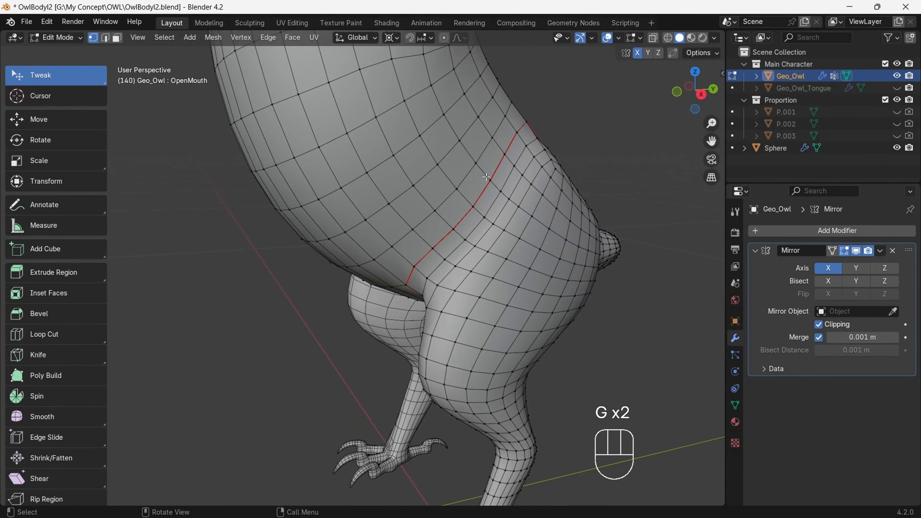
- Mark seams around the ankle above the foot and up the inner leg to the thigh seam
left_click_drag(712, 123, 611, 70)
left_click_drag(695, 90, 796, 63)
scroll(458, 380, "up", 10)
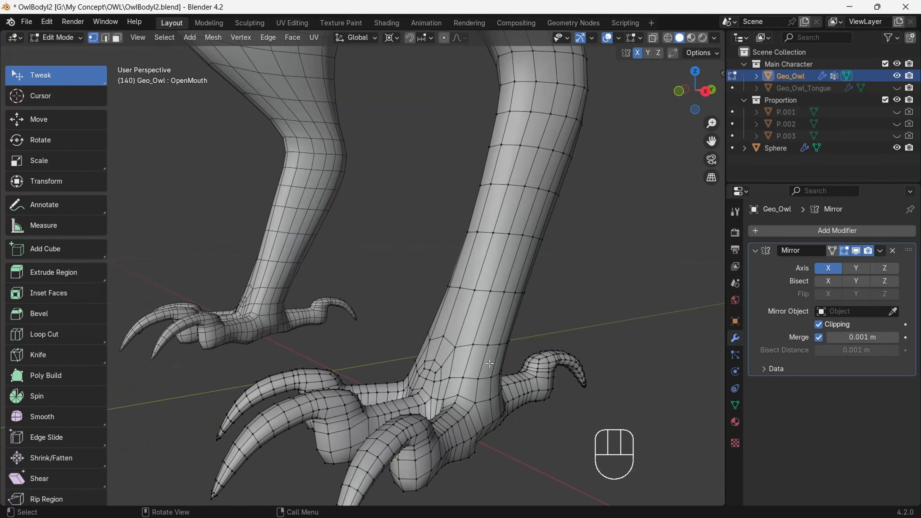
middle_click_drag(458, 380, 522, 377)
left_click(354, 345, "shift")
middle_click_drag(354, 344, 850, 88)
middle_click_drag(689, 72, 698, 176, "shift")
left_click_drag(695, 90, 641, 128)
left_click(250, 171, "ctrl")
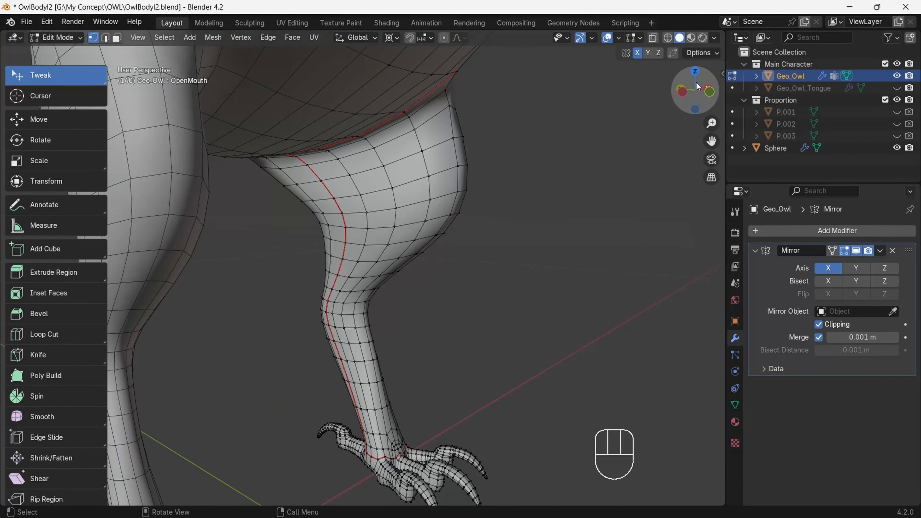
left_click_drag(696, 82, 718, 93)
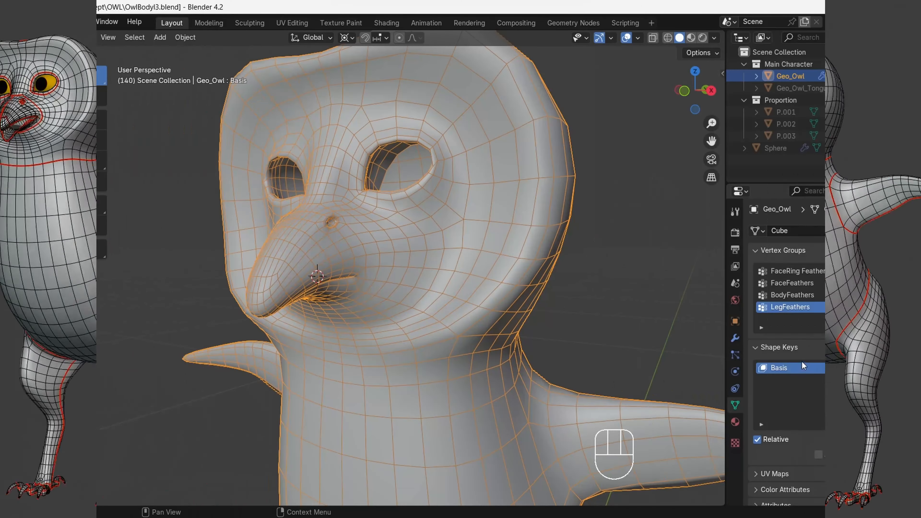
- Remove the Basis shape key and apply the Mirror modifier with Mirror U and V enabled
left_click(735, 338)
scroll(662, 303, "down", 4)
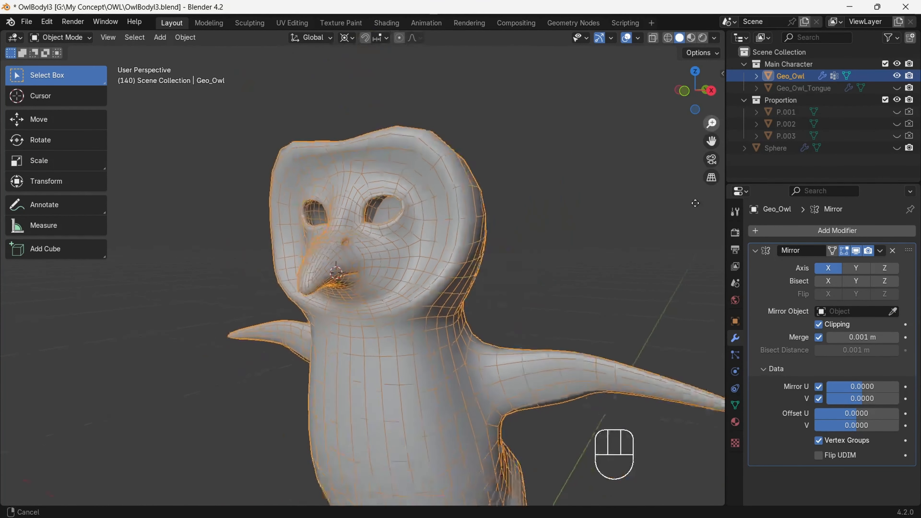
left_click(820, 387)
left_click(819, 386)
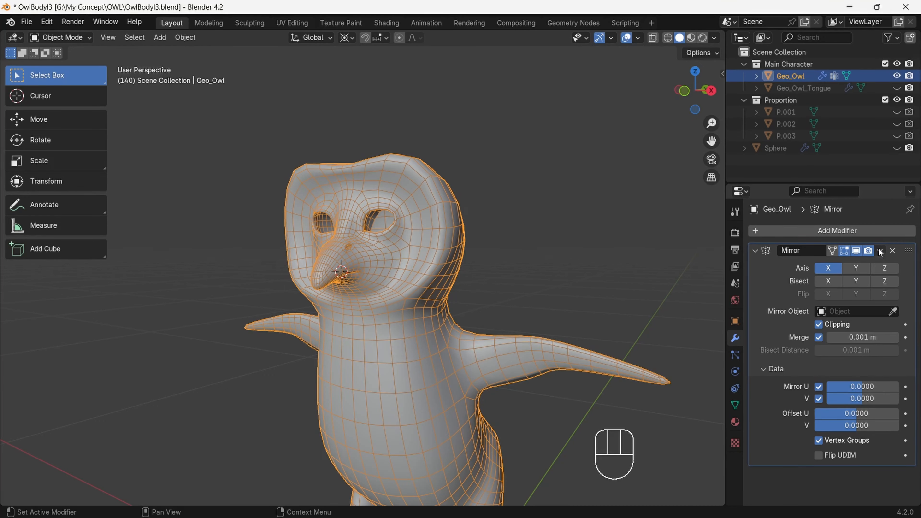
left_click(849, 266)
- Enter Edit Mode on the owl, unhide the eye spheres and select the owl's entire mesh
left_click(74, 67)
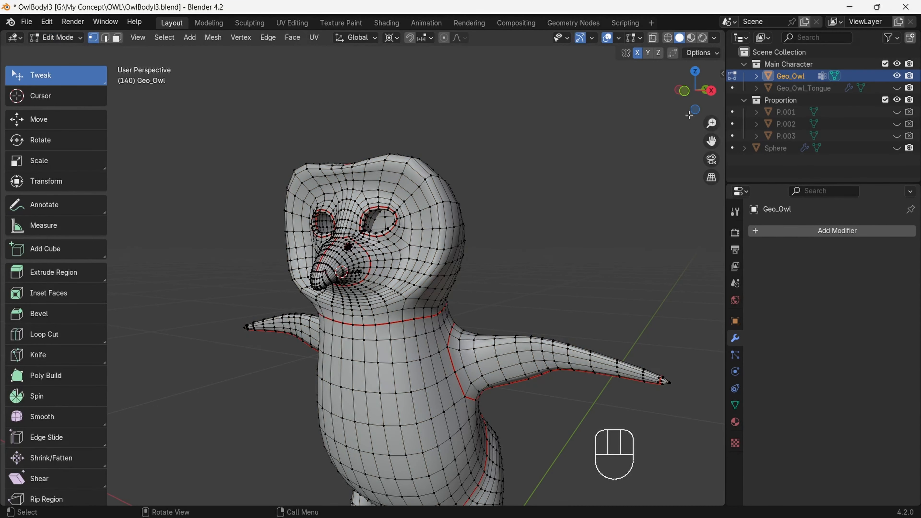
left_click_drag(689, 111, 711, 145)
left_click(896, 148)
left_click(693, 93)
left_click_drag(711, 140, 639, 107)
left_click_drag(695, 107, 685, 109)
key("a")
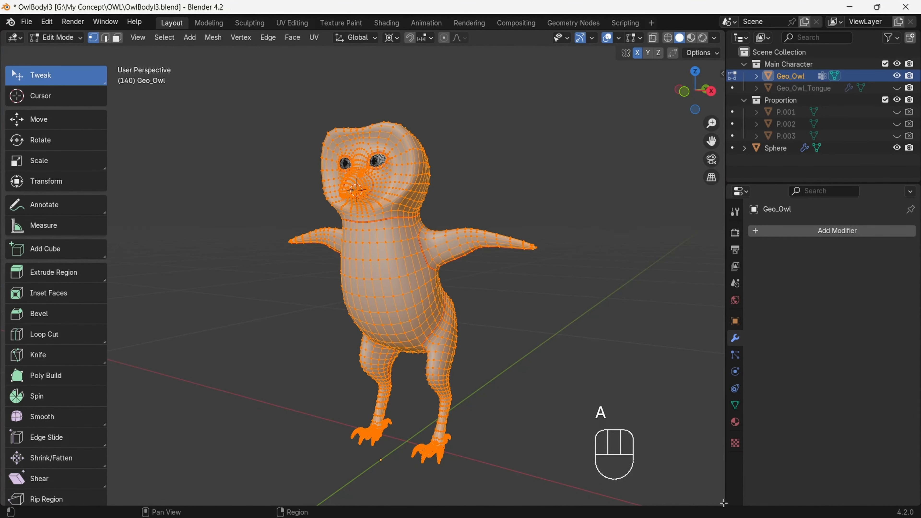
- Split the 3D viewport vertically, turn the new area into a UV Editor and widen it
left_click_drag(723, 503, 515, 490)
left_click(529, 38)
left_click(120, 95)
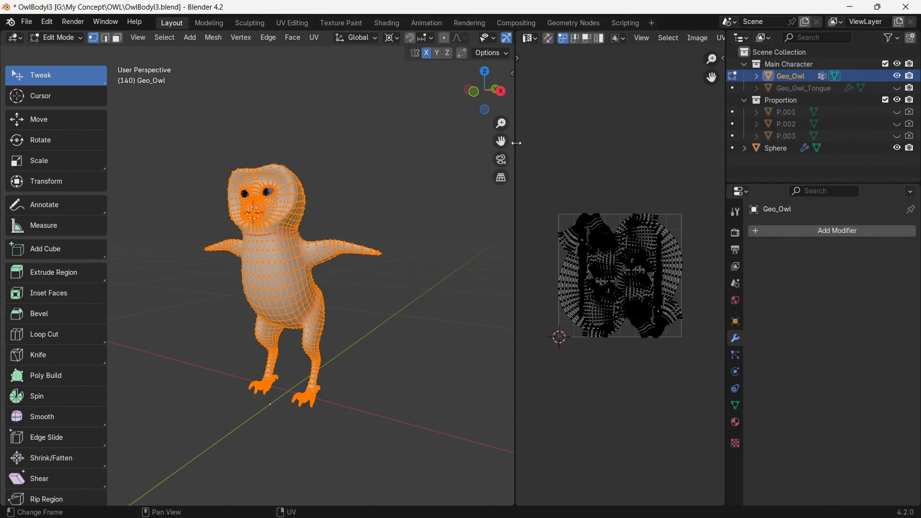
left_click_drag(517, 143, 431, 143)
- Unwrap the selected owl mesh along its seams and turn on UV sync selection
left_click(314, 38)
left_click(330, 51)
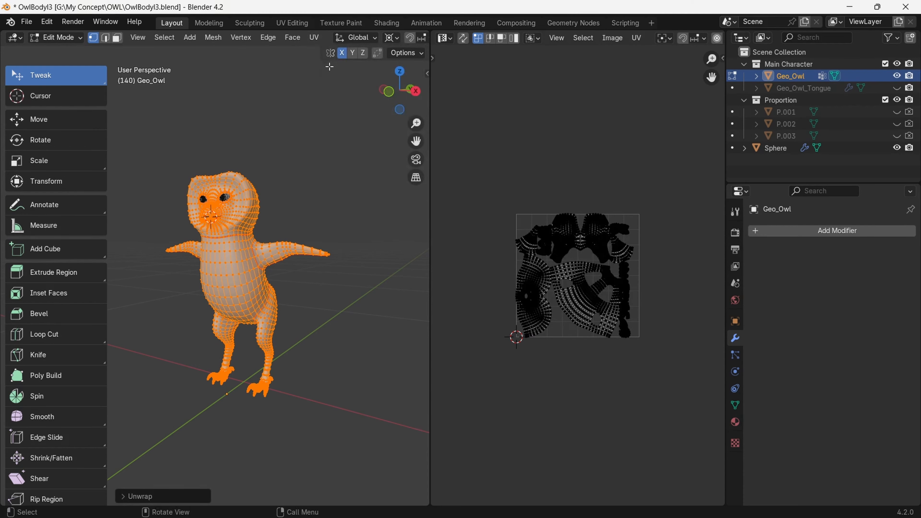
left_click_drag(712, 59, 712, 36)
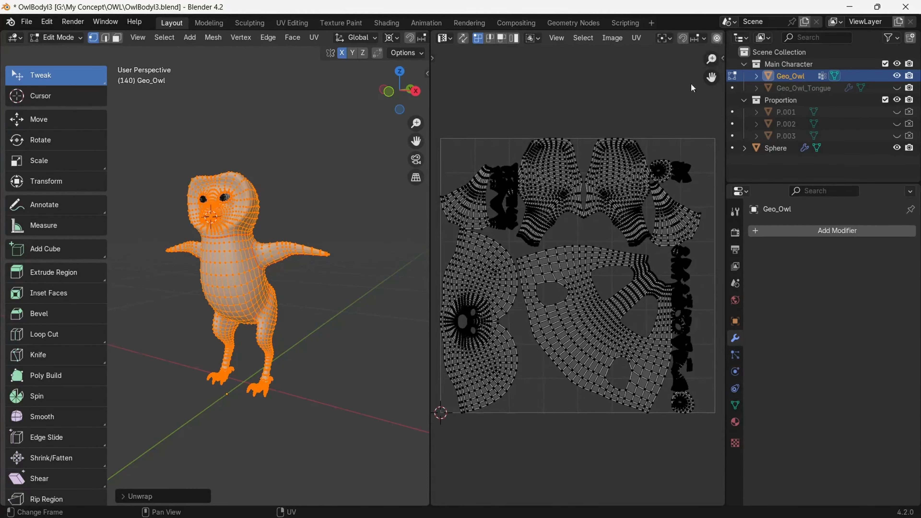
left_click(464, 38)
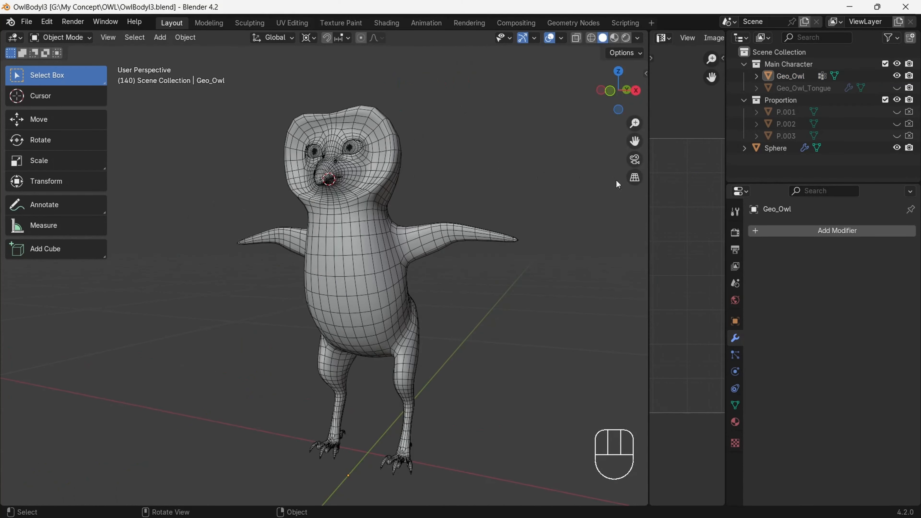
- Create a blank 4096 x 4096 px image named Owl_BaseColor with alpha and display the owl's full UV layout over it
left_click_drag(648, 254, 472, 254)
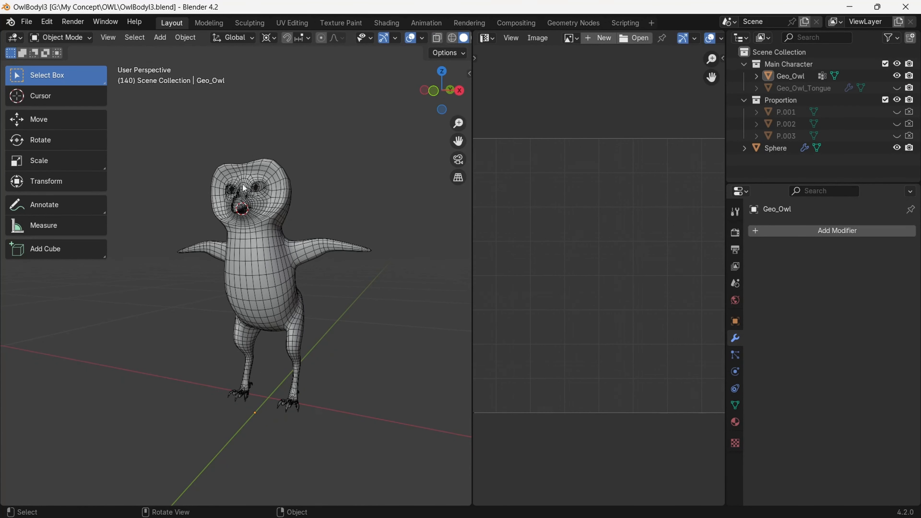
left_click_drag(471, 139, 395, 183)
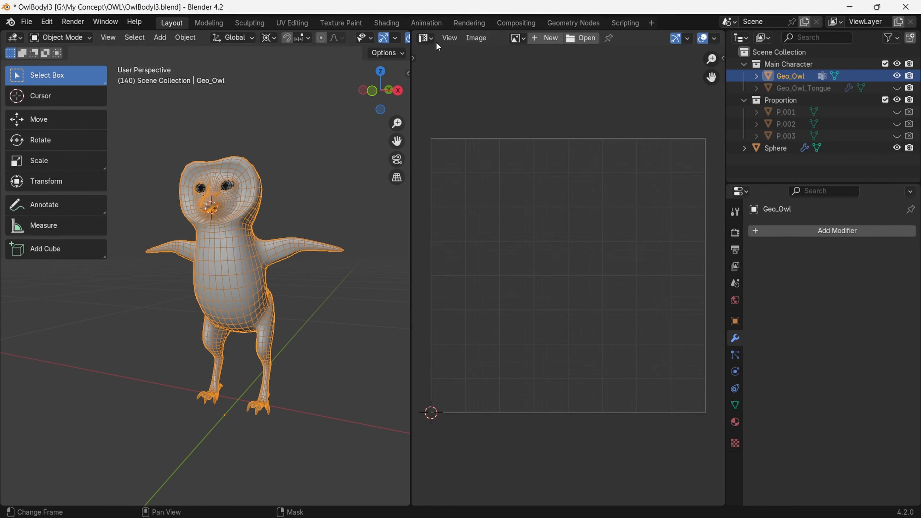
left_click(426, 38)
left_click(548, 39)
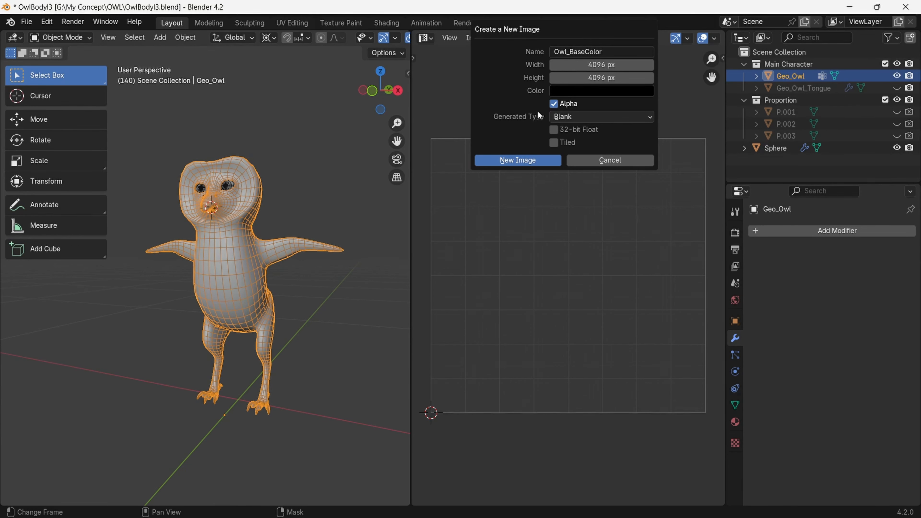
left_click(517, 161)
key("Tab")
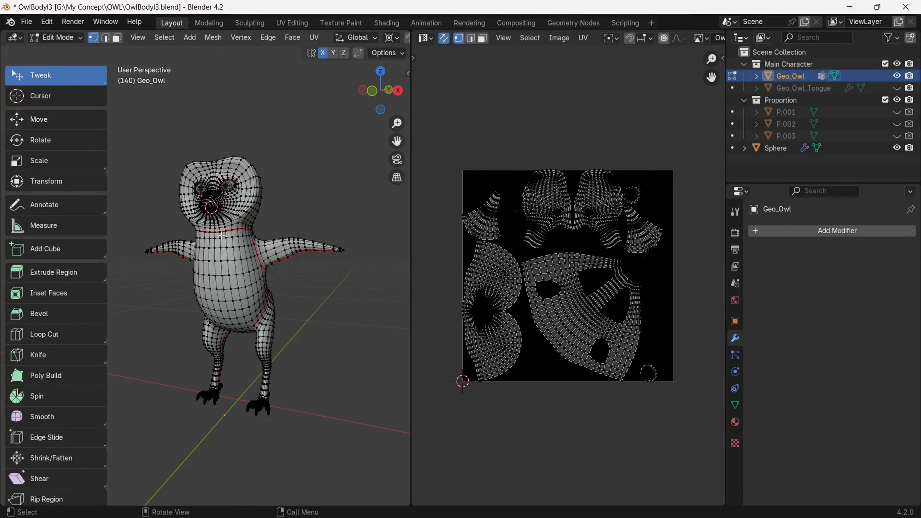
key("a")
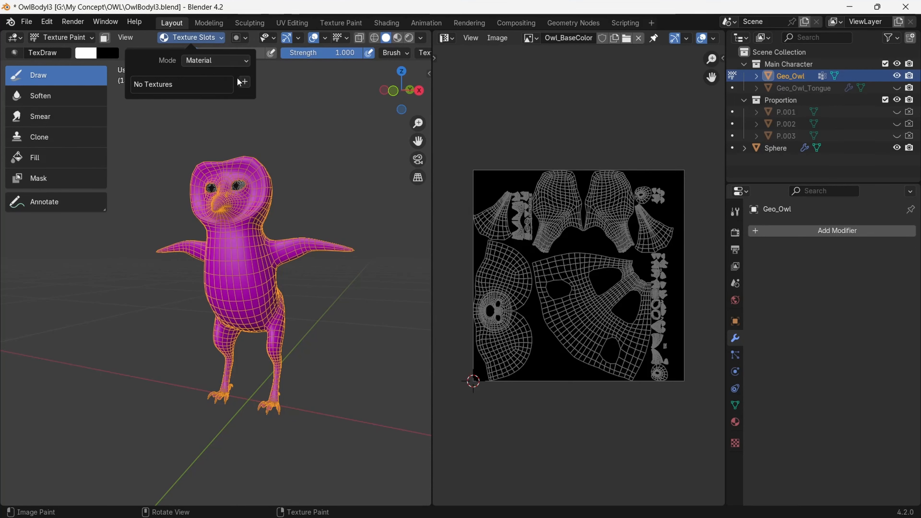
- Set Owl_BaseColor as the single-image painting canvas and fill the whole owl with white
left_click(139, 81)
left_click(174, 97)
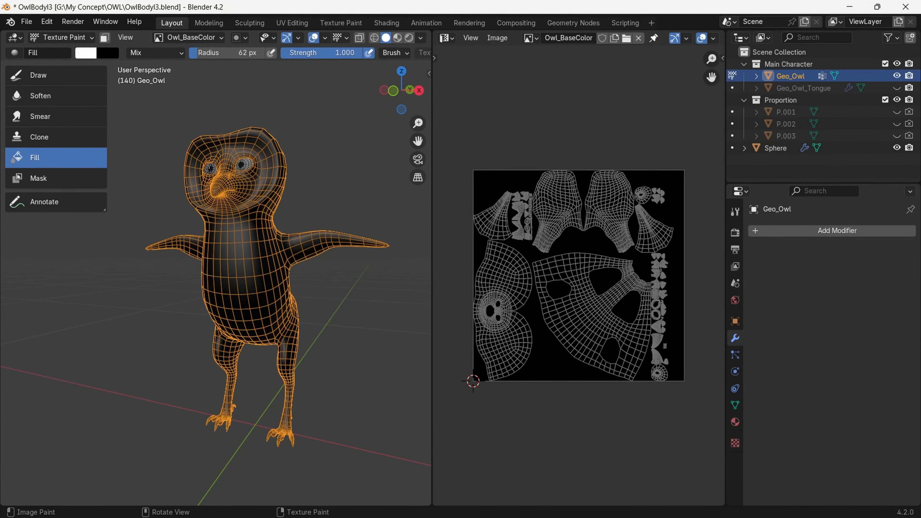
left_click(113, 64)
middle_click_drag(417, 103, 416, 98)
middle_click_drag(583, 176, 582, 152, "ctrl")
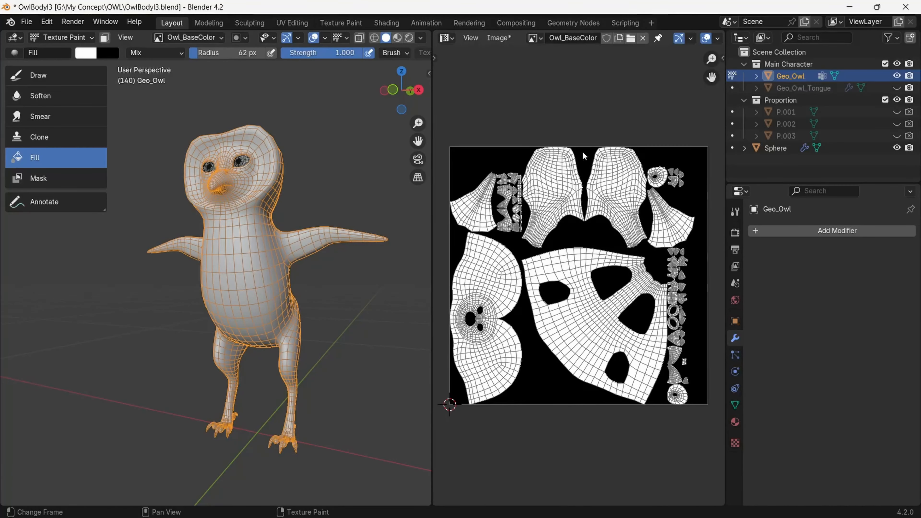
- Save the texture as a 16-bit PNG named Owl_BaseColor.png in a new Owl_Textures folder
left_click(499, 37)
left_click(522, 177)
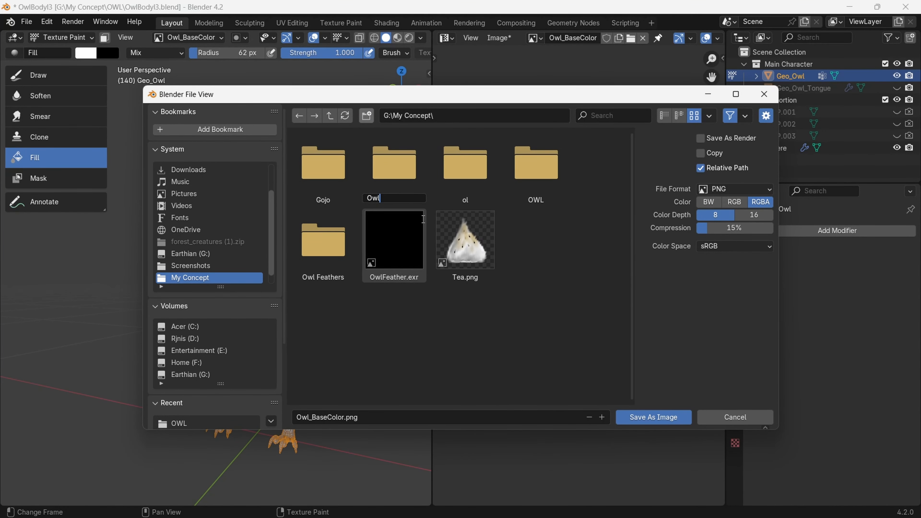
type("s")
key("Return")
key("Return")
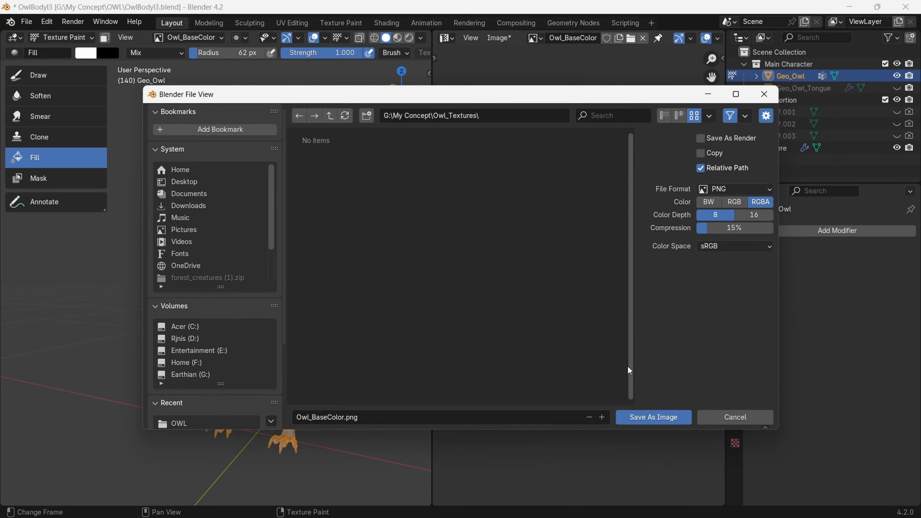
left_click(734, 246)
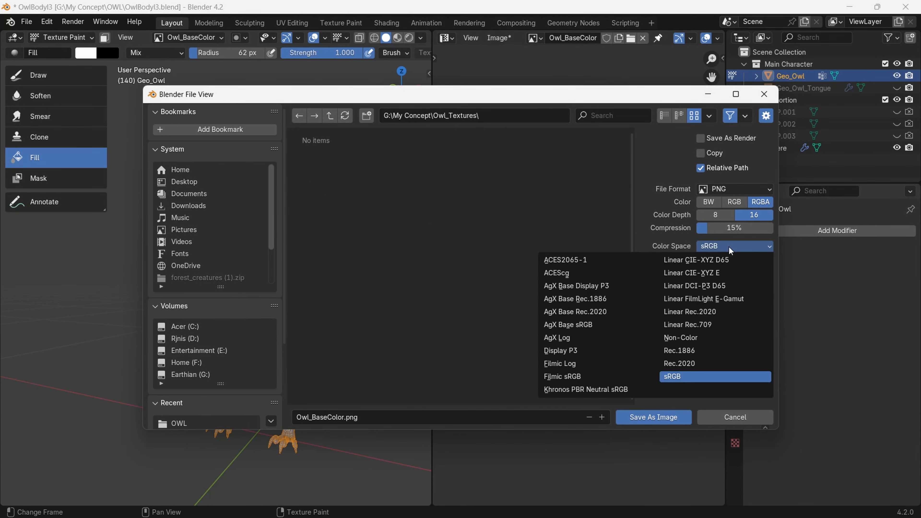
left_click(654, 417)
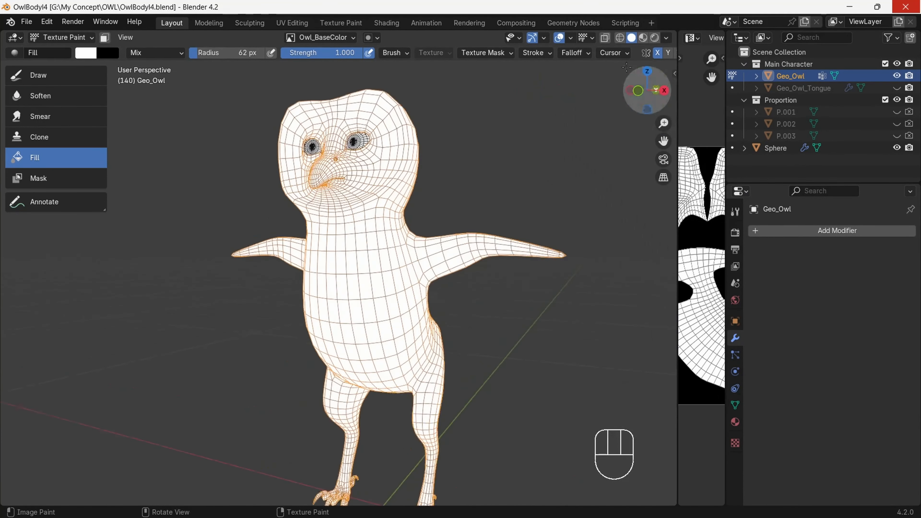
- Choose the Draw brush with a pale yellow of hue 0.125 and saturation 0.416, and hide the viewport overlays
left_click(38, 75)
left_click(86, 53)
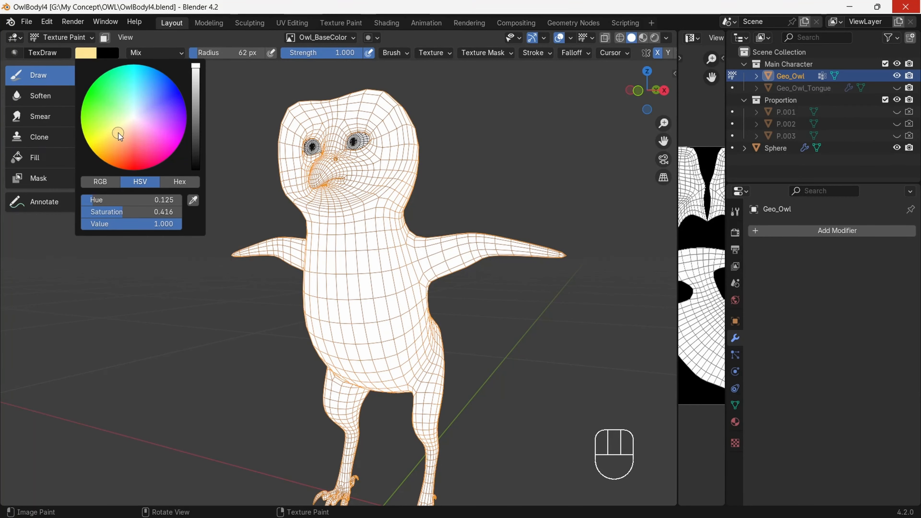
left_click(559, 37)
key("ctrl+z")
middle_click_drag(471, 181, 446, 193)
- Set the scene's color management view transform to Standard and undo the test strokes on the owl
left_click(734, 232)
scroll(834, 326, "down", 8)
left_click(839, 409)
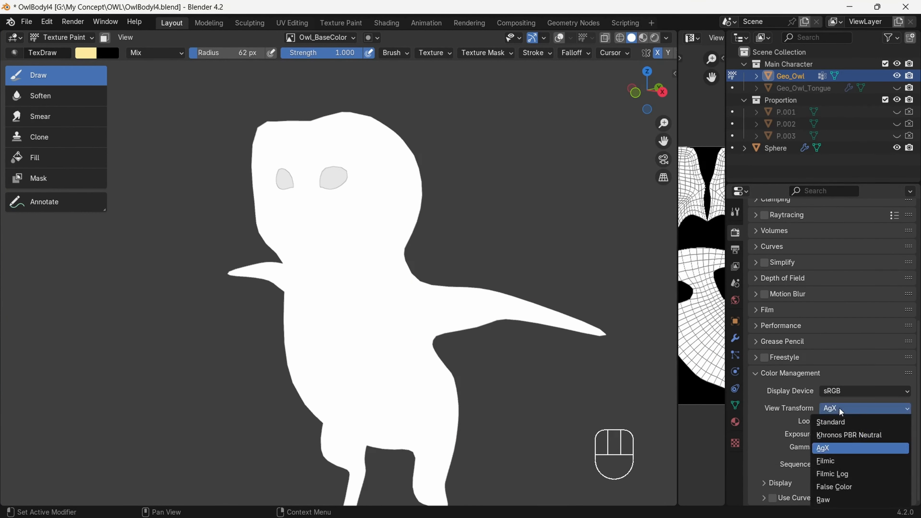
left_click(831, 421)
left_click_drag(368, 213, 350, 278)
key("ctrl+z")
key("ctrl+z")
scroll(399, 266, "up", 1)
left_click(831, 408)
left_click(832, 422)
key("ctrl+z")
key("ctrl+z")
left_click(839, 408)
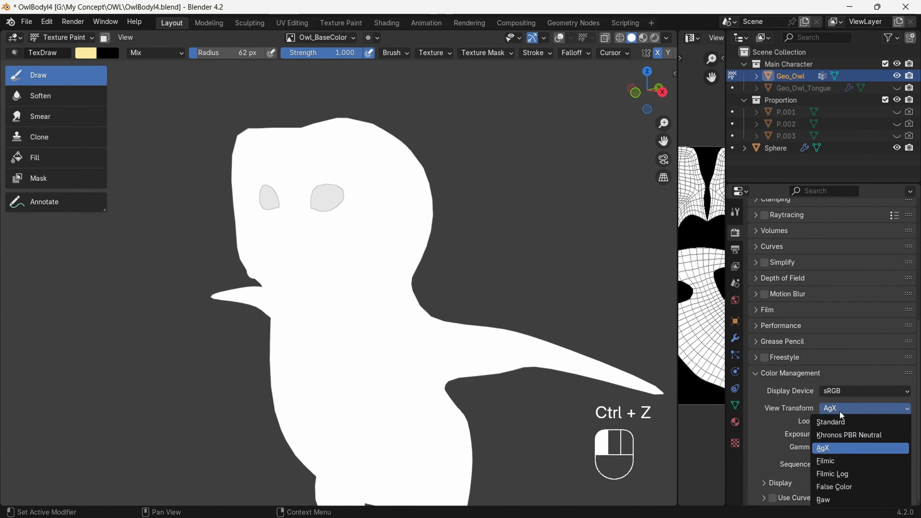
left_click(835, 422)
- Paint pale yellow onto the owl's head and draw fine dark feather markings on its crown with a 6 px brush
left_click_drag(373, 227, 341, 309)
double_click(227, 53)
type("3")
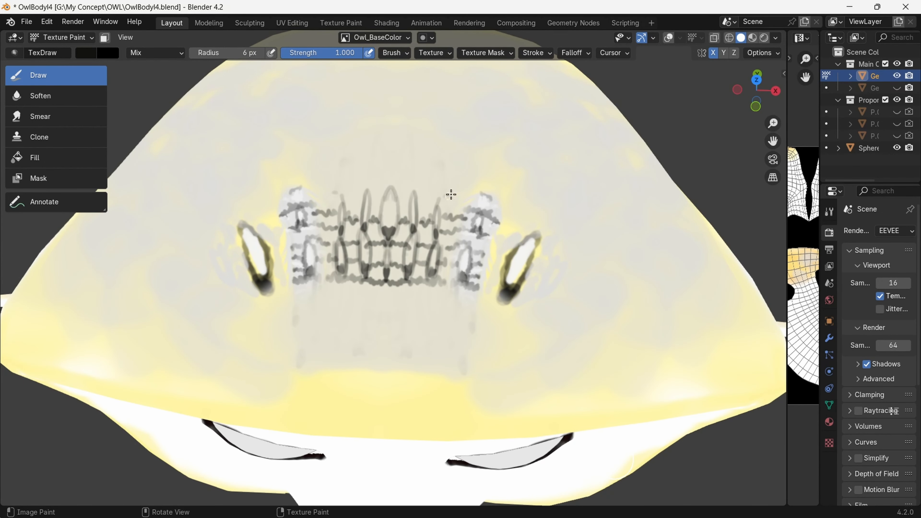
mouse_move(358, 193)
middle_mouse_down()
mouse_move(642, 156)
mouse_move(518, 225)
middle_mouse_up()
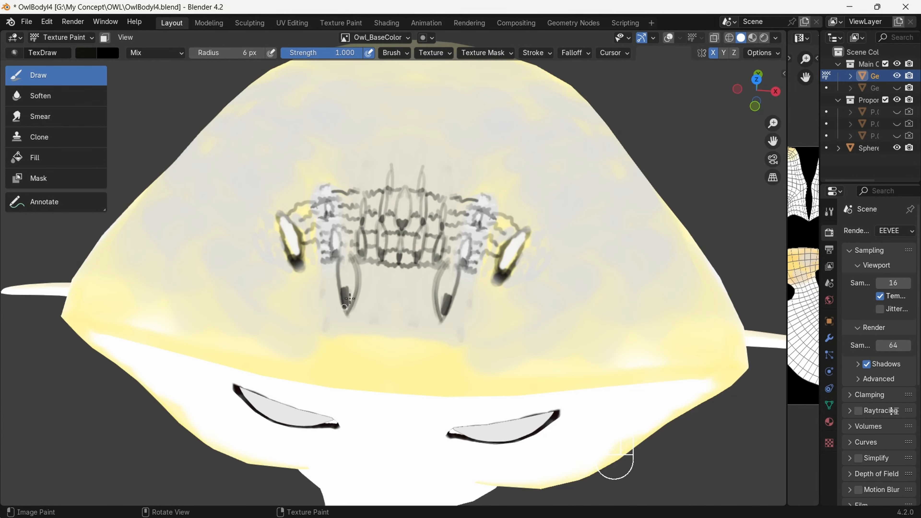
left_click_drag(309, 252, 319, 301)
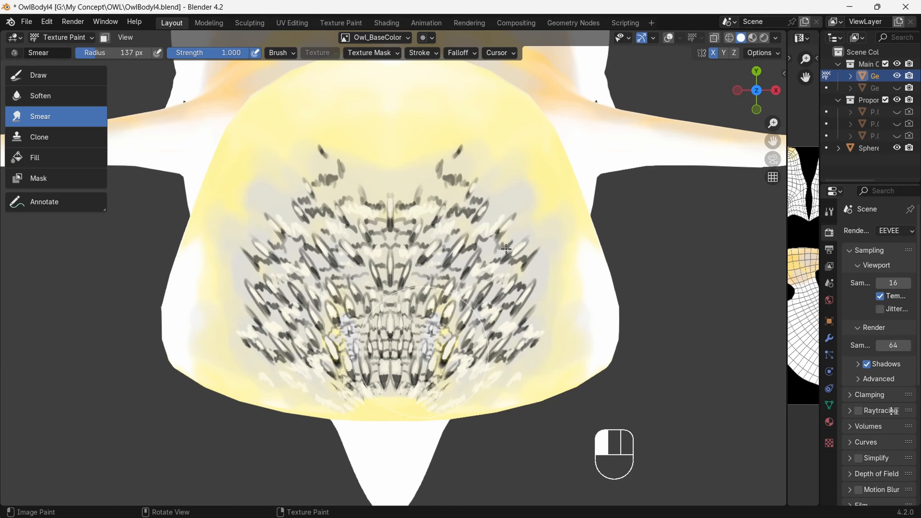
- Try smearing the feather markings on the crown with a 137 px Smear brush
mouse_move(506, 249)
left_mouse_down()
mouse_move(443, 272)
mouse_move(479, 170)
left_mouse_up()
middle_click_drag(479, 170, 466, 312)
key("ctrl+z")
key("ctrl+z")
key("ctrl+z")
key("ctrl+z")
key("ctrl+z")
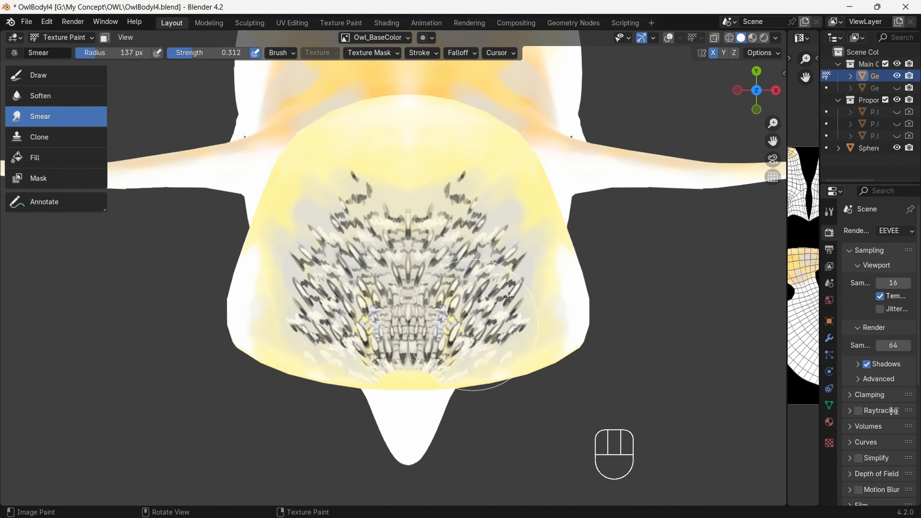
- Switch to the Soften brush and return to the Draw brush for painting the owl
left_click(41, 96)
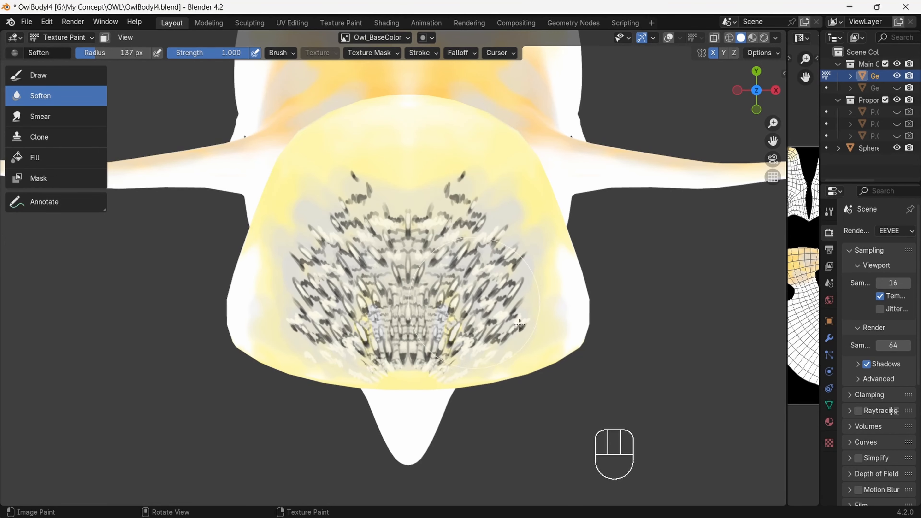
left_click(38, 75)
mouse_move(757, 91)
left_mouse_down()
mouse_move(743, 48)
mouse_move(716, 99)
mouse_move(673, 126)
left_mouse_up()
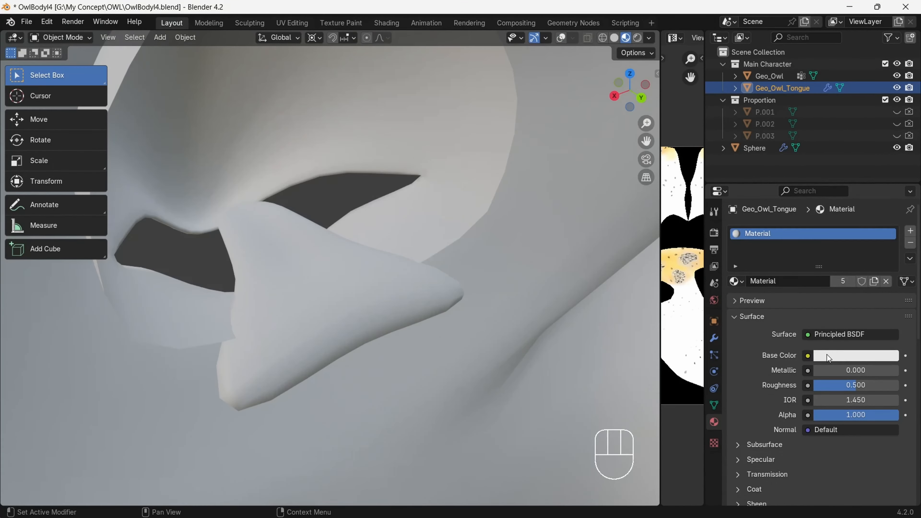
- Give the owl's tongue its own material with a reddish-orange base color and a lower roughness
key("ctrl+z")
left_click(836, 358)
mouse_move(823, 254)
left_mouse_down()
mouse_move(816, 266)
mouse_move(824, 249)
left_mouse_up()
left_click_drag(843, 386, 821, 385)
left_click_drag(628, 111, 709, 85)
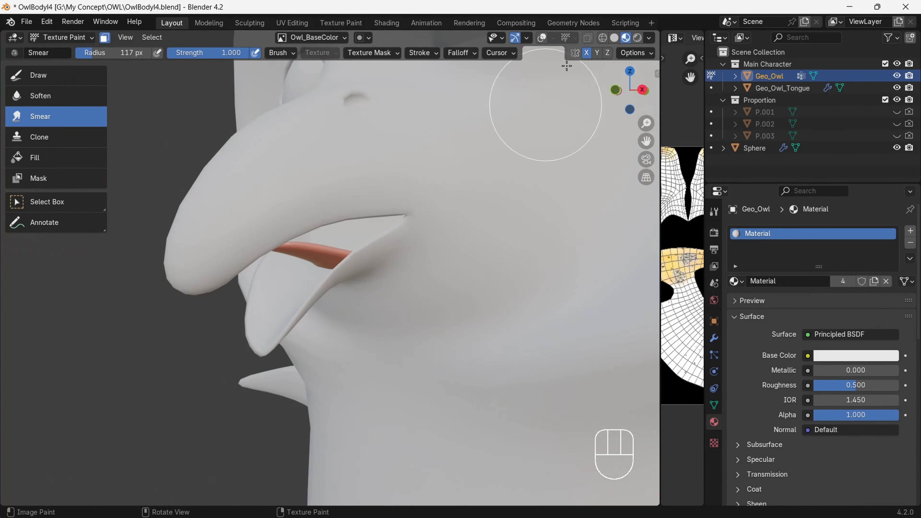
- Restore the overlays and solid shading, then save the painted Owl_BaseColor image
scroll(567, 66, "down", 6)
left_click(542, 38)
left_click_drag(634, 87, 624, 72)
left_click(614, 37)
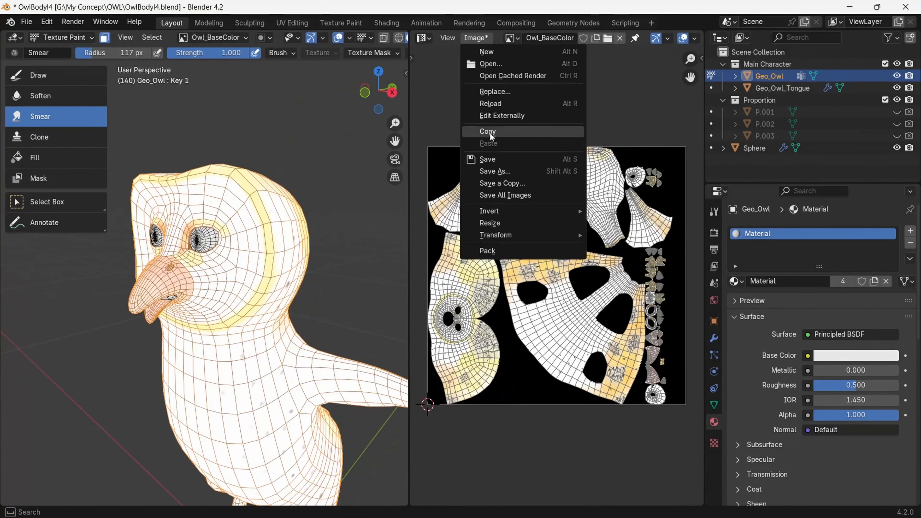
left_click(488, 159)
- Snap the 3D cursor to the world origin
key("ctrl+s")
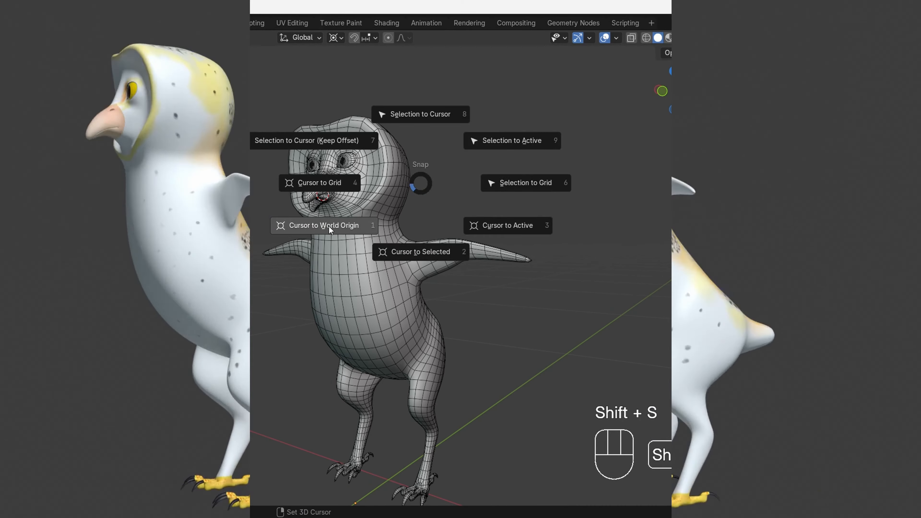
left_click(329, 226)
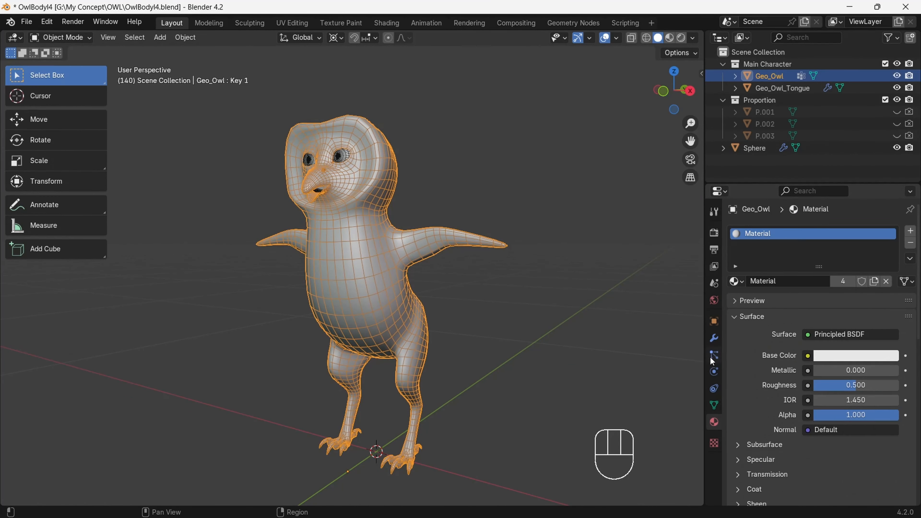
- Examine the owl's FaceFeathers, BodyFeathers and LegFeathers vertex groups in Edit Mode, then return to Object Mode
key("Tab")
left_click(771, 283)
left_click(845, 342)
left_click(888, 342)
left_click(771, 295)
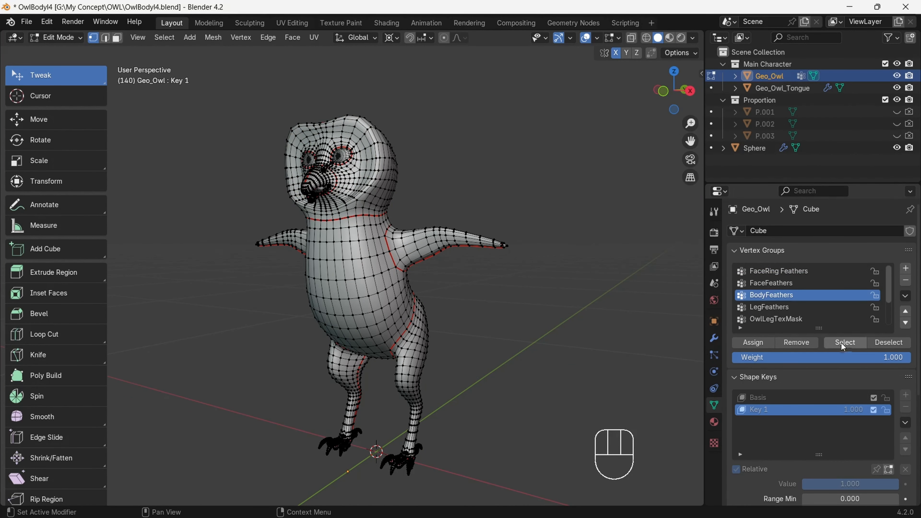
left_click(769, 307)
key("Tab")
- Add a particle system to the owl, briefly play the animation and change the system's type to Hair
left_click(714, 354)
left_click(911, 231)
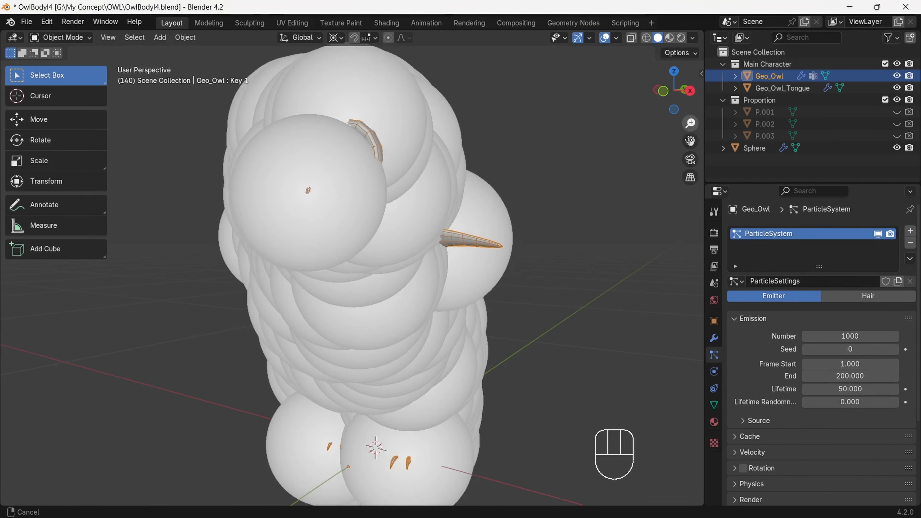
key("space")
key("space")
left_click(868, 230)
- Set the particle system's hair length to 0.02 m, judging it from the side and front
left_click_drag(850, 308, 634, 307)
left_click(690, 90)
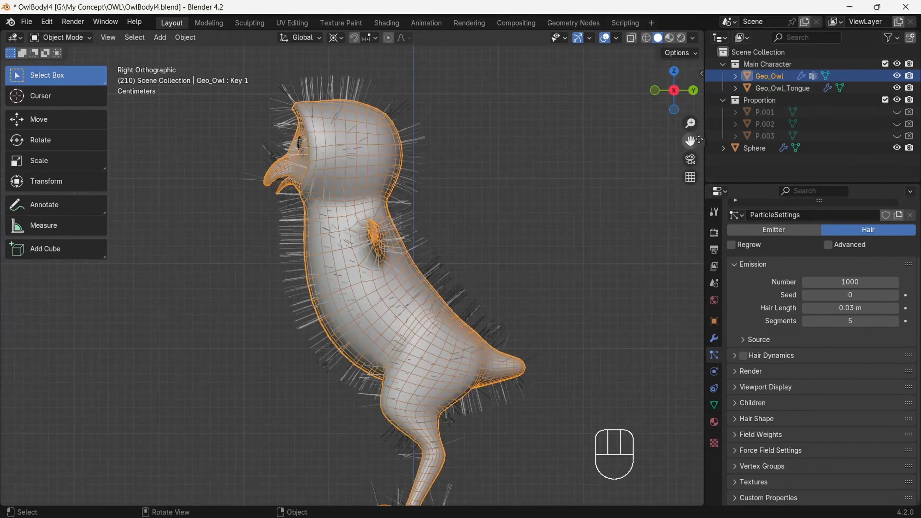
mouse_move(691, 123)
left_mouse_down()
mouse_move(690, 99)
mouse_move(702, 103)
mouse_move(691, 141)
left_mouse_up()
left_click(660, 93)
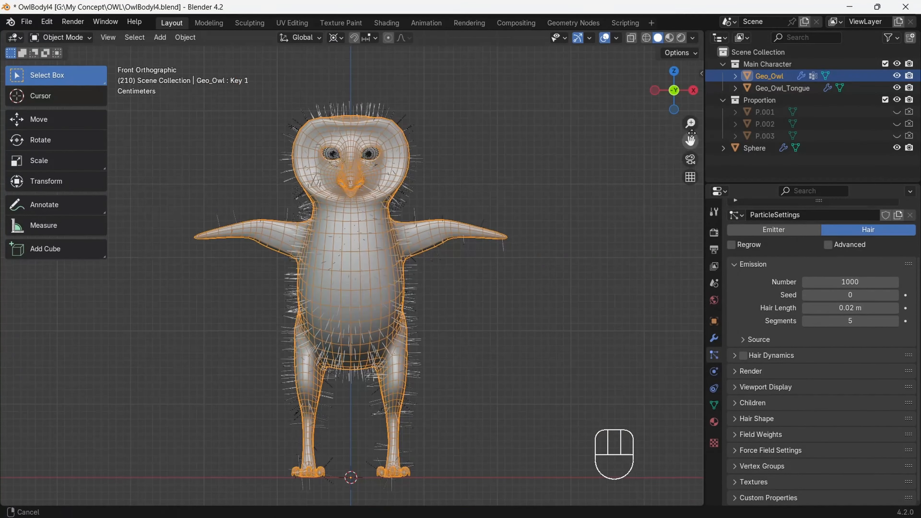
- Limit the hair density to the BodyFeathers vertex group
middle_click_drag(616, 203, 565, 207)
scroll(566, 207, "up", 4)
left_click(767, 467)
scroll(798, 436, "down", 4)
left_click(820, 372)
left_click(813, 412)
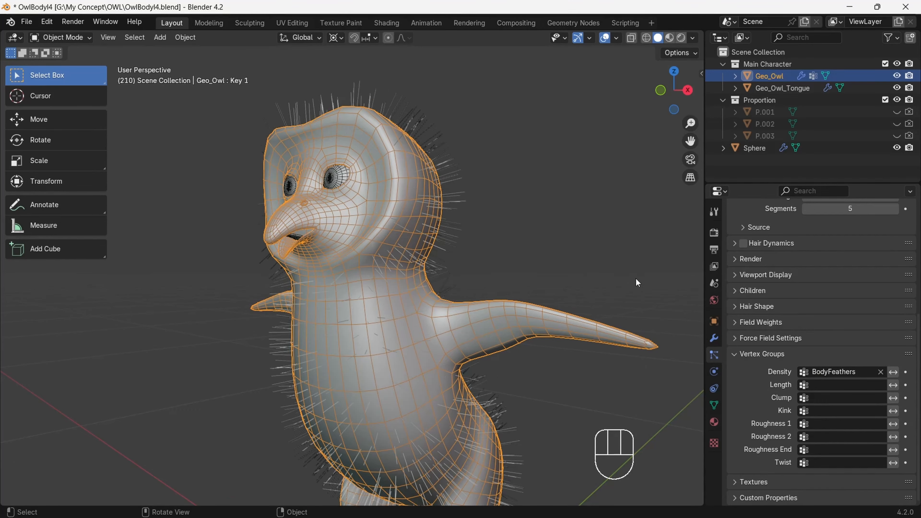
- Enter Particle Edit mode and comb the hair on top of the head backward in the right side view
left_click_drag(668, 91, 686, 93)
middle_click_drag(471, 182, 428, 181)
scroll(428, 182, "down", 3)
left_click(60, 37)
left_click(62, 127)
left_click(688, 90)
left_click_drag(690, 140, 677, 197)
scroll(399, 174, "up", 1)
left_click_drag(262, 158, 334, 162)
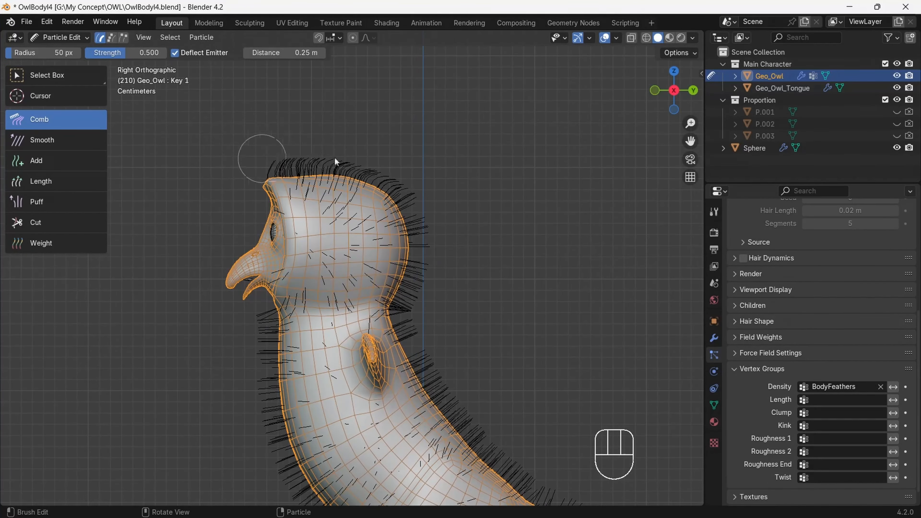
- Comb the hair down the neck and back to the tail, and sweep the hair on the side of the head
scroll(418, 259, "down", 1)
middle_click_drag(418, 259, 376, 174, "shift")
left_click_drag(368, 254, 504, 379)
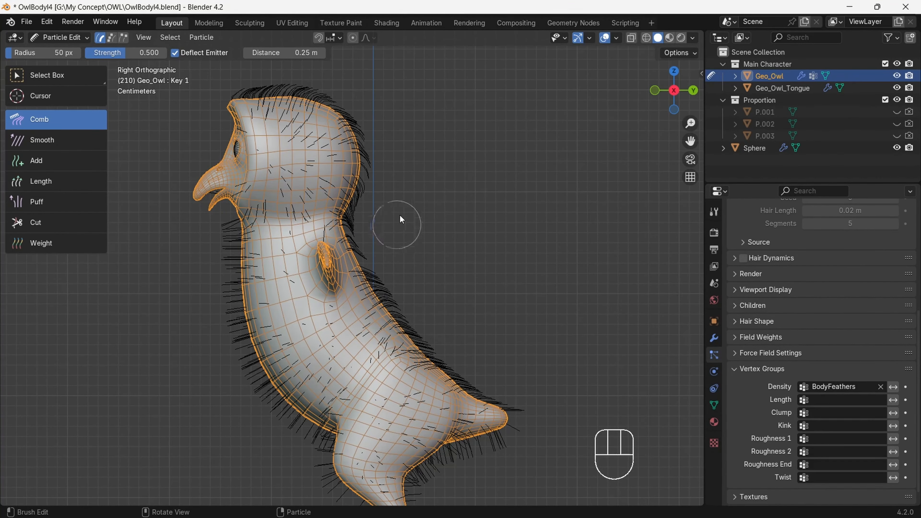
middle_click_drag(401, 220, 412, 302, "shift")
left_click_drag(343, 223, 307, 212)
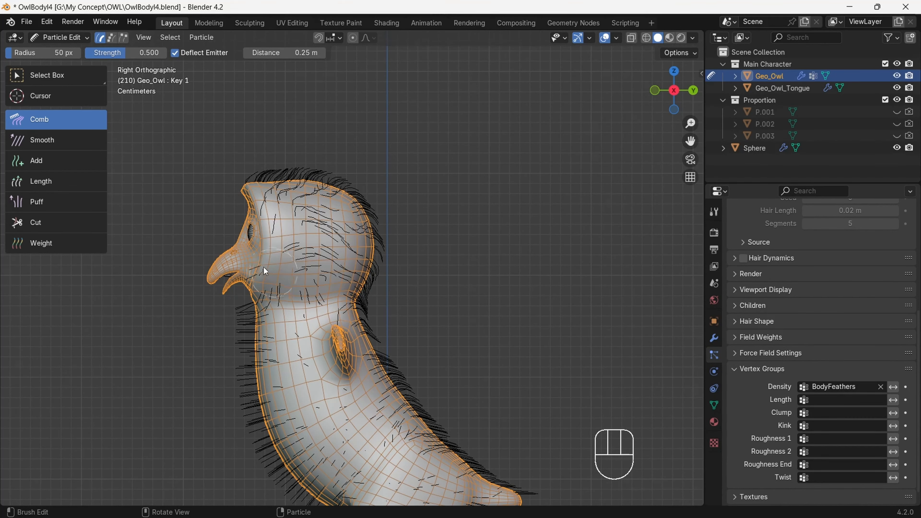
- Comb the hair on the chest, belly and upper leg downward in the right side view
left_click_drag(256, 320, 260, 465)
middle_click_drag(260, 465, 255, 321, "shift")
left_click_drag(287, 305, 315, 354)
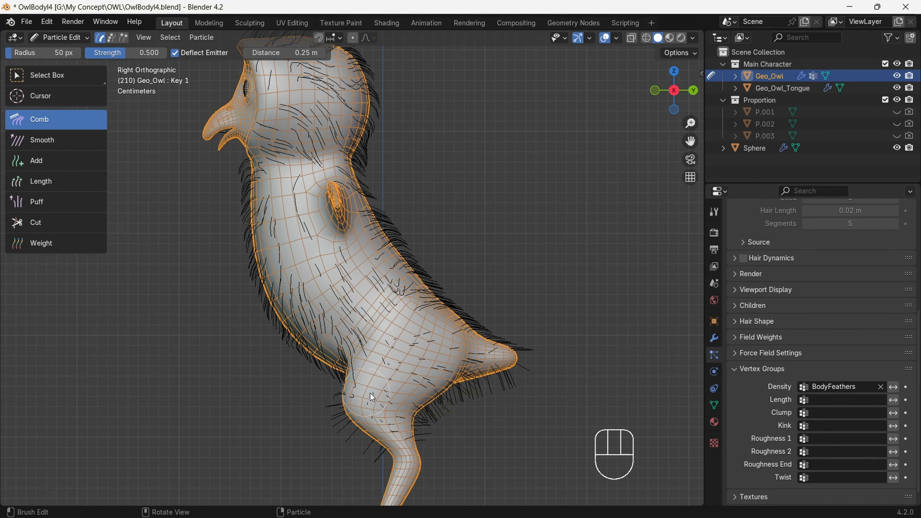
left_click_drag(358, 401, 394, 449)
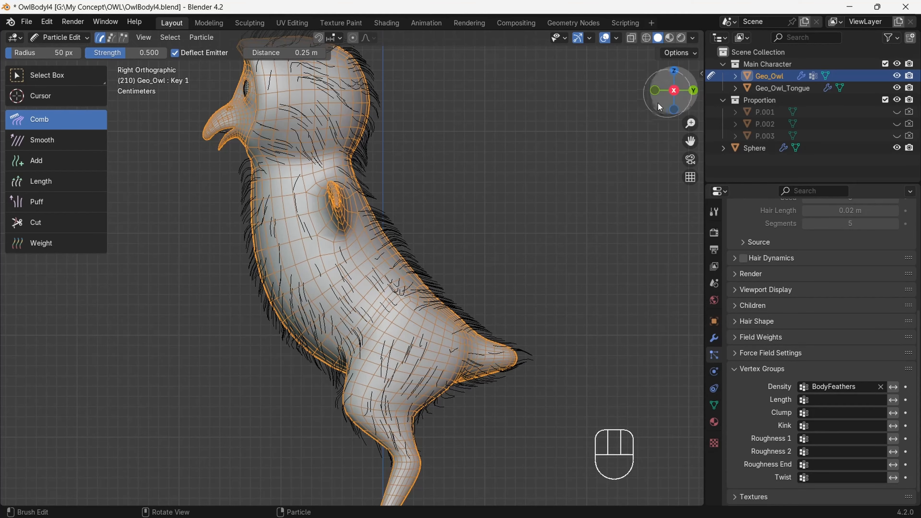
- Comb the hair on the body, thigh and lower back in the left side view
left_click(655, 90)
left_click(655, 91)
mouse_move(378, 247)
left_mouse_down()
mouse_move(304, 292)
mouse_move(382, 287)
left_mouse_up()
middle_click_drag(382, 250, 407, 143, "shift")
middle_click_drag(408, 142, 408, 109, "ctrl")
mouse_move(218, 240)
left_mouse_down()
mouse_move(255, 267)
mouse_move(219, 208)
left_mouse_up()
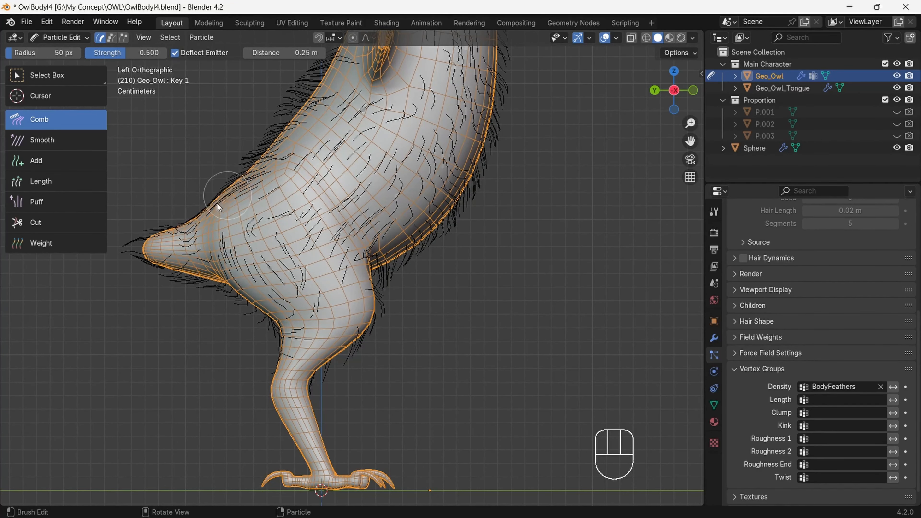
- Enlarge the Comb brush radius to 84 px and comb the chest and shoulder hair downward in the front view
left_click(693, 90)
key("f")
left_click(325, 202)
left_click_drag(327, 199, 347, 154)
middle_click_drag(347, 154, 328, 225, "shift")
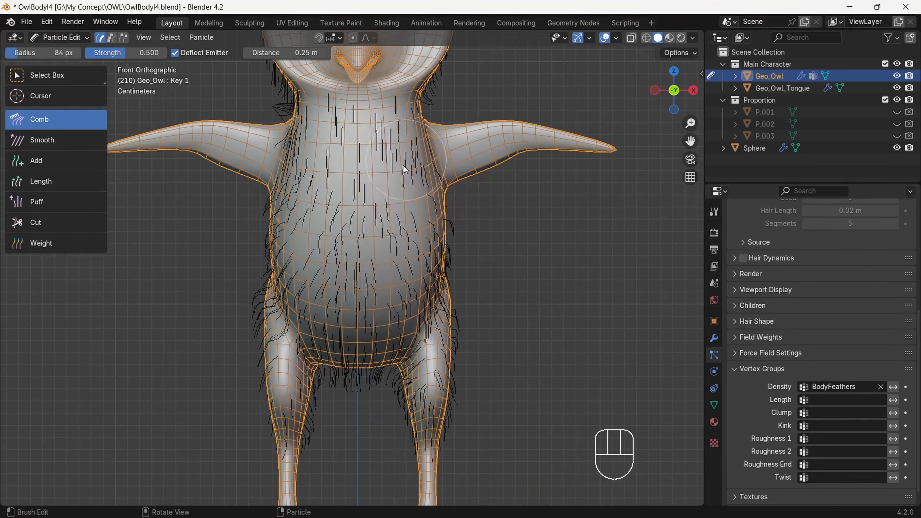
left_click_drag(405, 156, 415, 181)
- Smooth the hair along the back and tail from the right side with the Smooth brush at strength 0.073
left_click(655, 90)
left_click(693, 90)
left_click(674, 91)
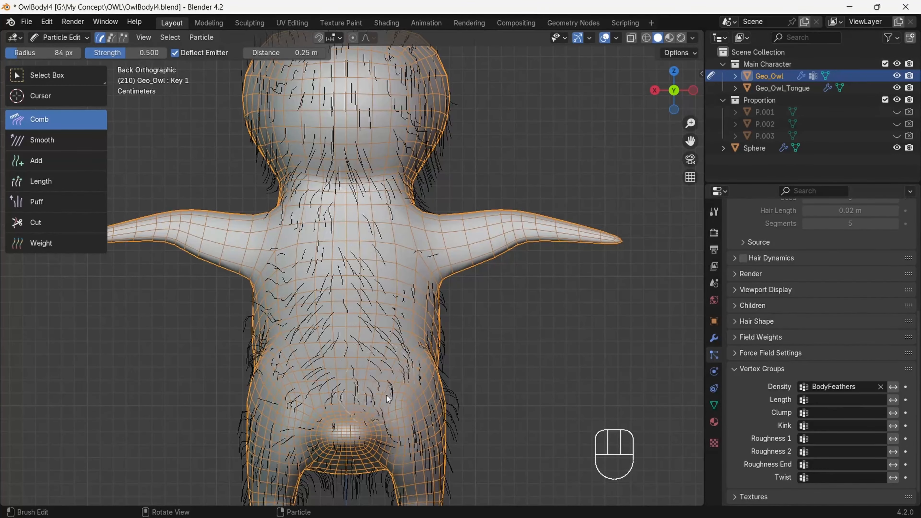
key("KP_3")
left_click(42, 140)
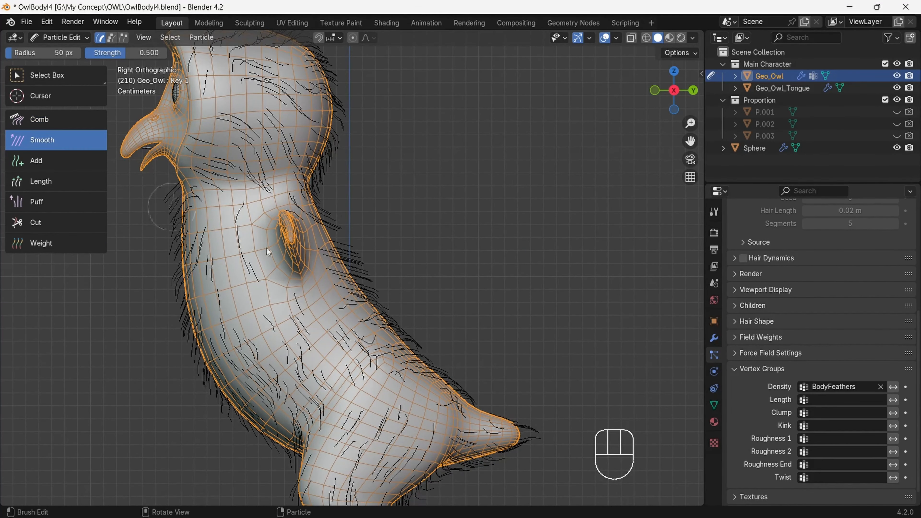
left_click_drag(125, 52, 90, 53)
left_click_drag(351, 267, 510, 421)
middle_click_drag(277, 94, 282, 202, "shift")
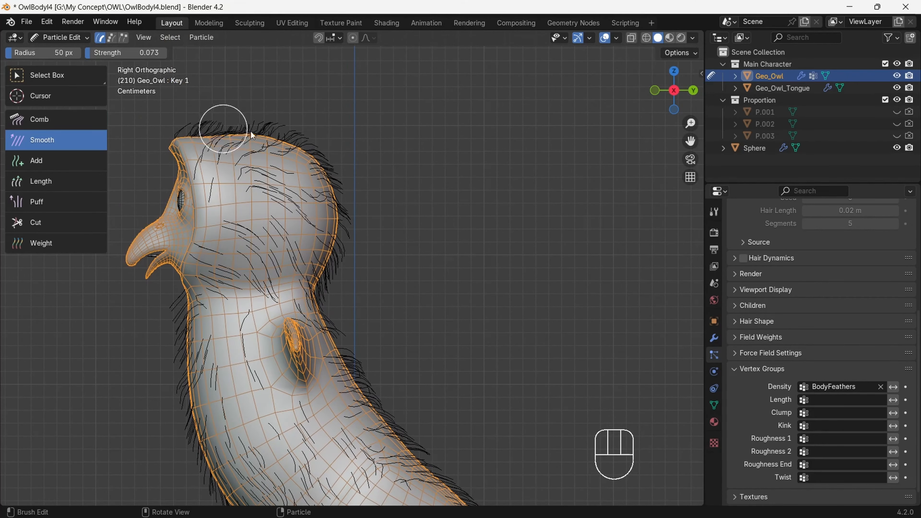
- Switch to the Comb brush, deselect the owl in Object Mode and resume Particle Edit in the top view
left_click(39, 120)
key("KP_1")
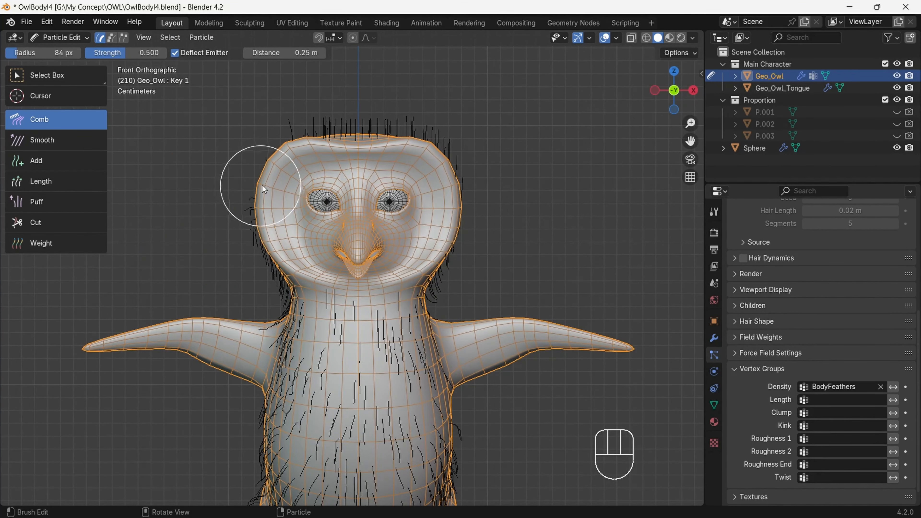
key("ctrl+Tab")
scroll(347, 144, "down", 2)
left_click(693, 91)
left_click_drag(690, 123, 601, 179)
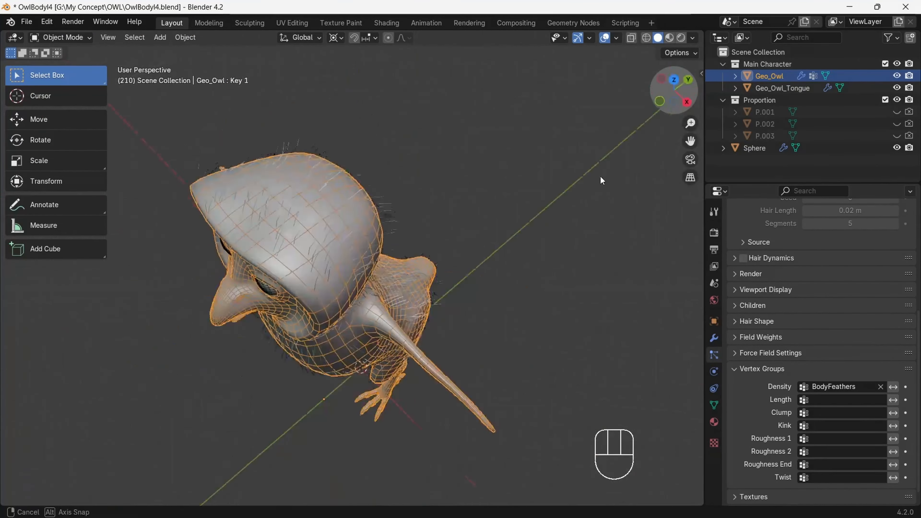
left_click(674, 81)
key("alt+a")
left_click(60, 37)
left_click(66, 129)
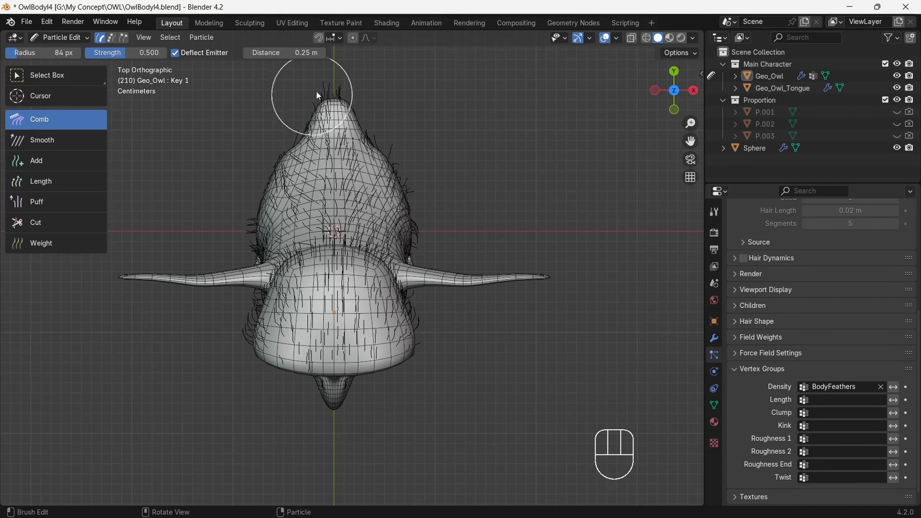
- Check the groomed hair from the front and both sides, and return to Object Mode
key("KP_1")
key("KP_3")
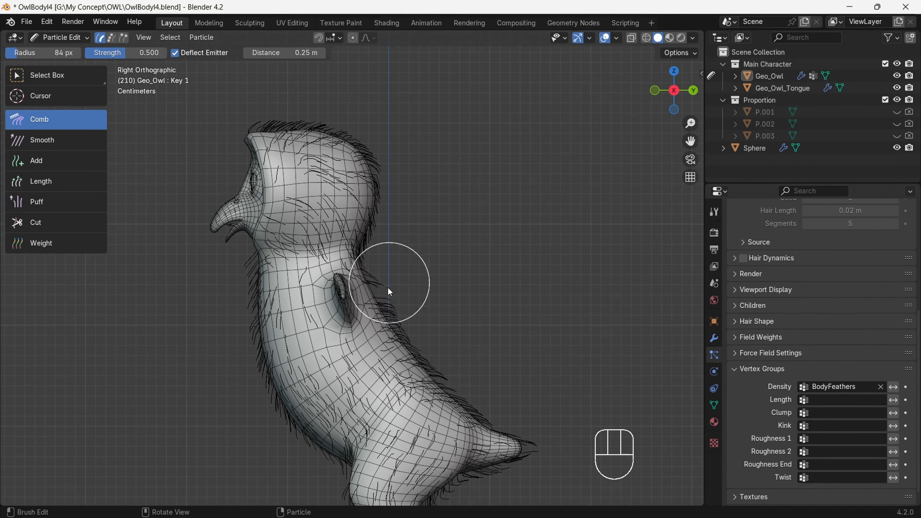
left_click(655, 90)
key("ctrl+Tab")
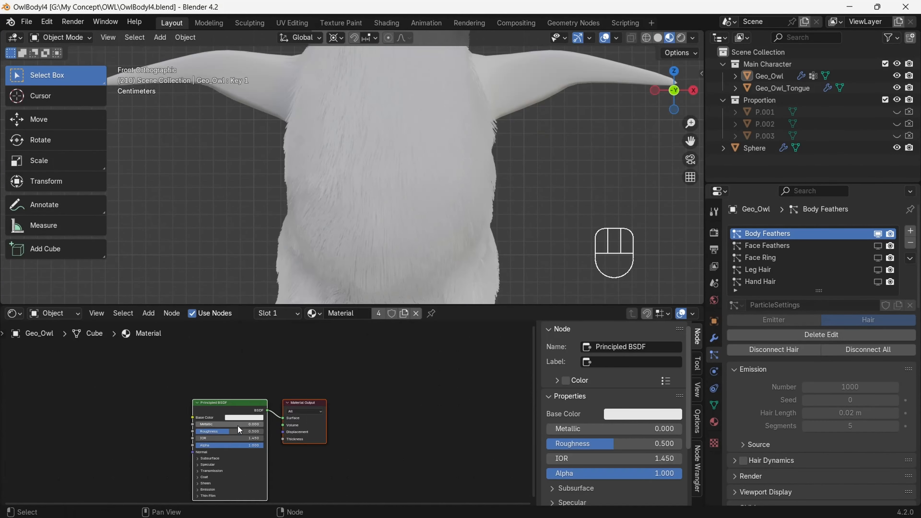
- Add an Image Texture node with Owl_BaseColor to the owl's material and connect its Color to the Principled BSDF's Base Color
key("shift+a")
key("shift+a")
left_click(174, 417)
left_click(130, 400)
left_click(170, 246)
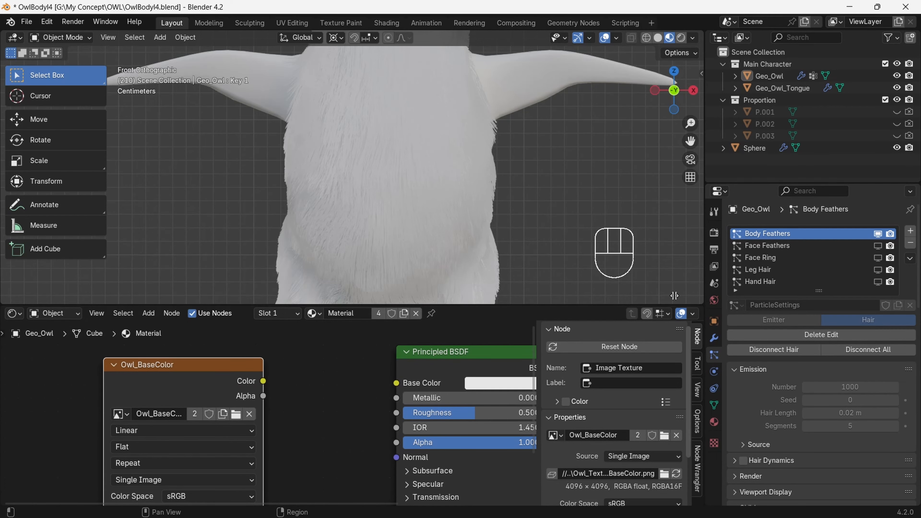
left_click_drag(263, 381, 397, 383)
key("g")
left_click(320, 370)
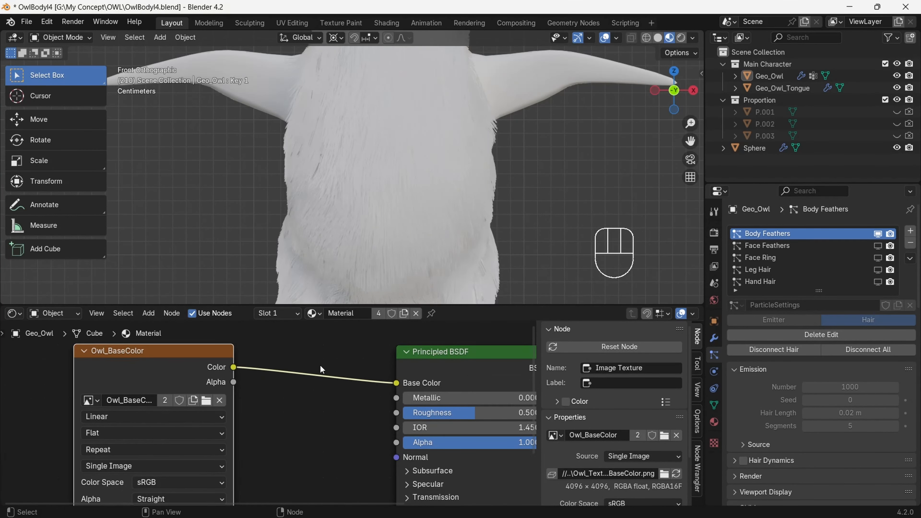
scroll(180, 405, "down", 5)
left_click_drag(181, 406, 204, 401)
- Add a second material slot to the owl with a new material whose Base Color uses the Owl_BaseColor image texture
left_click(714, 422)
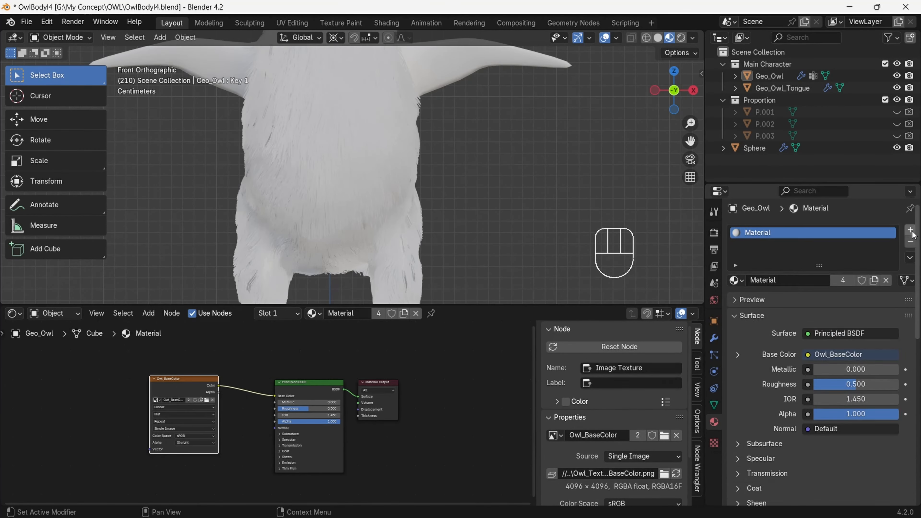
left_click(911, 231)
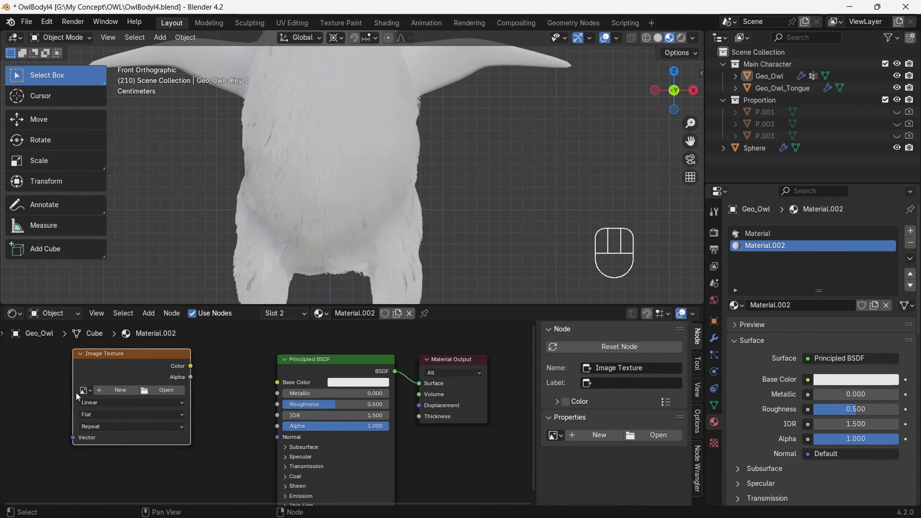
left_click(714, 355)
left_click(713, 422)
scroll(812, 271, "down", 5)
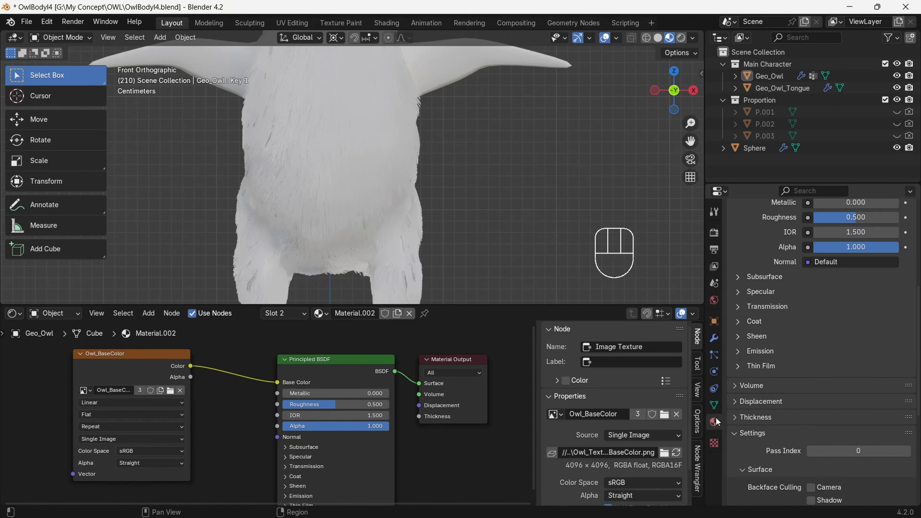
- Rename the owl's two materials Owl_Body and Owl_Fur
scroll(812, 271, "up", 5)
double_click(813, 233)
key("BackSpace")
key("Tab")
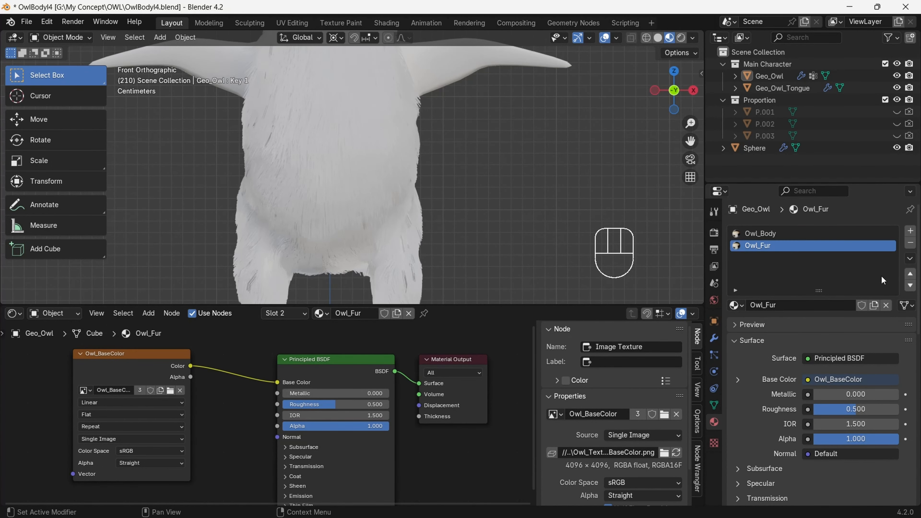
- Cut the base color texture link in Owl_Fur and delete the Principled BSDF node
left_click_drag(155, 353, 83, 354)
right_click_drag(232, 363, 232, 392, "ctrl")
left_click_drag(341, 366, 328, 384)
key("x")
- Add a Mix Shader to Owl_Fur, enlarge the node workspace and place a second Mix Shader beside it
key("shift+a")
type("mi")
left_click(328, 365)
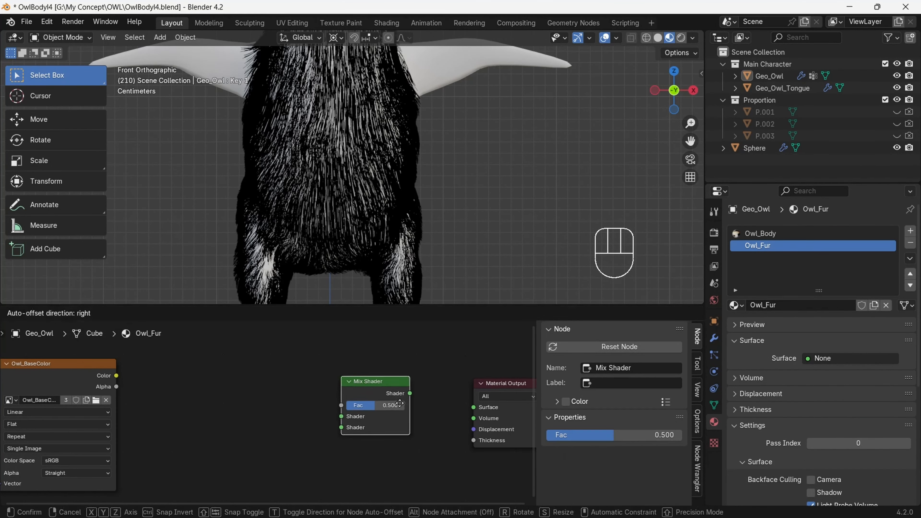
left_click(375, 406)
left_click_drag(470, 305, 470, 229)
scroll(335, 403, "up", 5)
left_click_drag(398, 349, 505, 349)
key("n")
left_click_drag(332, 336, 436, 359)
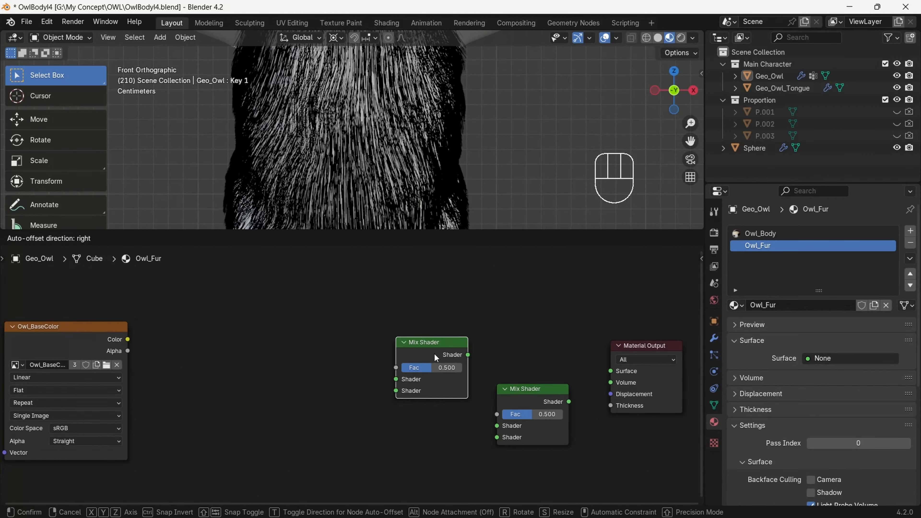
- Add Diffuse BSDF, Subsurface Scattering and Glossy BSDF nodes to the Owl_Fur material
key("shift+a")
type("di")
left_click(279, 342)
left_click(213, 257)
key("shift+a")
type("su")
left_click(315, 384)
left_click(250, 334)
middle_click_drag(345, 429, 339, 405)
key("shift+a")
type("gl")
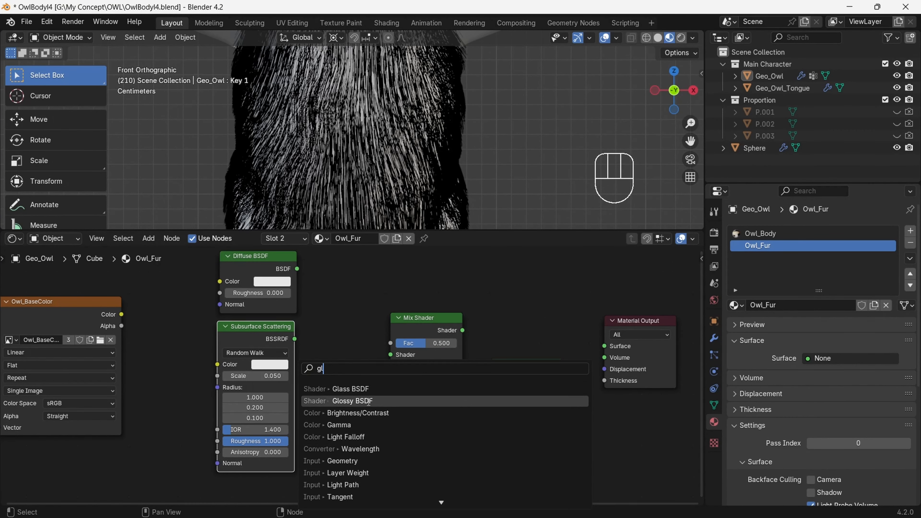
- Mix Diffuse with Subsurface Scattering in the first Mix Shader, then combine that with Glossy in the second, feeding the Material Output
left_click_drag(445, 321, 481, 390)
left_click_drag(297, 269, 374, 346)
left_click_drag(294, 339, 373, 358)
left_click_drag(413, 434, 481, 402)
- Connect the Owl_BaseColor texture's Color to the Diffuse, Subsurface Scattering and Glossy colors and check the fur in Material Preview
left_click_drag(122, 314, 220, 281)
left_click_drag(121, 314, 217, 364)
left_click_drag(121, 314, 335, 460)
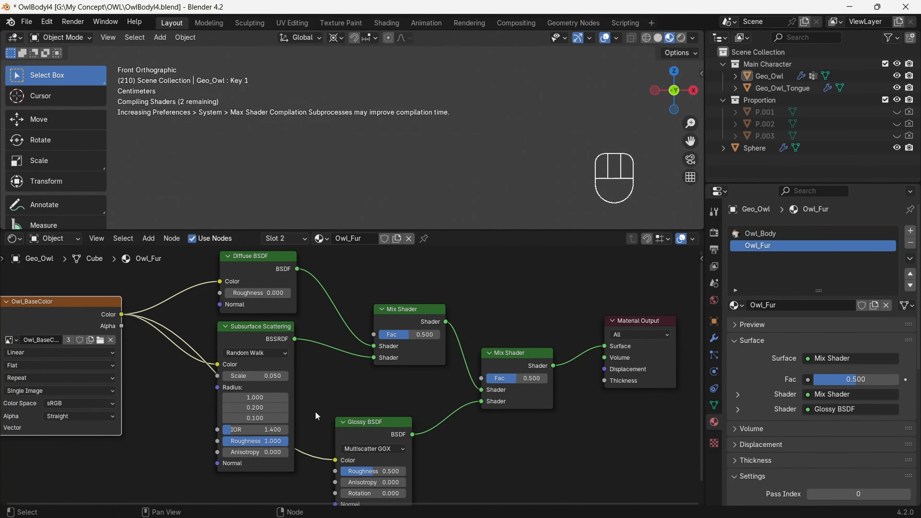
middle_click_drag(317, 415, 317, 407)
middle_click_drag(683, 119, 642, 73)
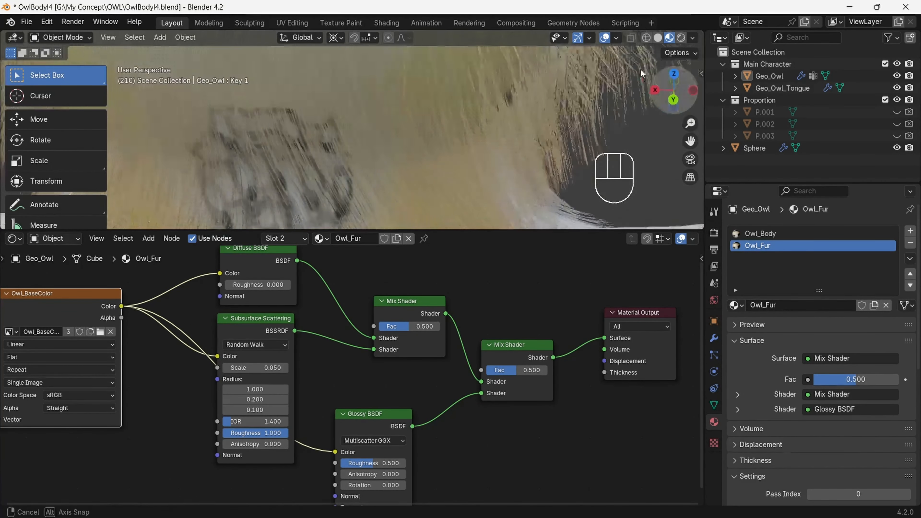